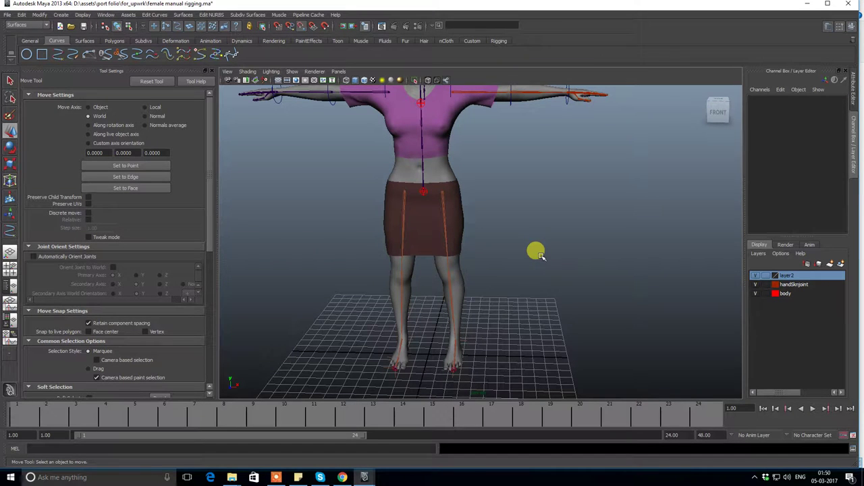
# Orbit and zoom the view to a raised three-quarter close-up of the character's legs.
pyautogui.scroll(5, 468, 253)
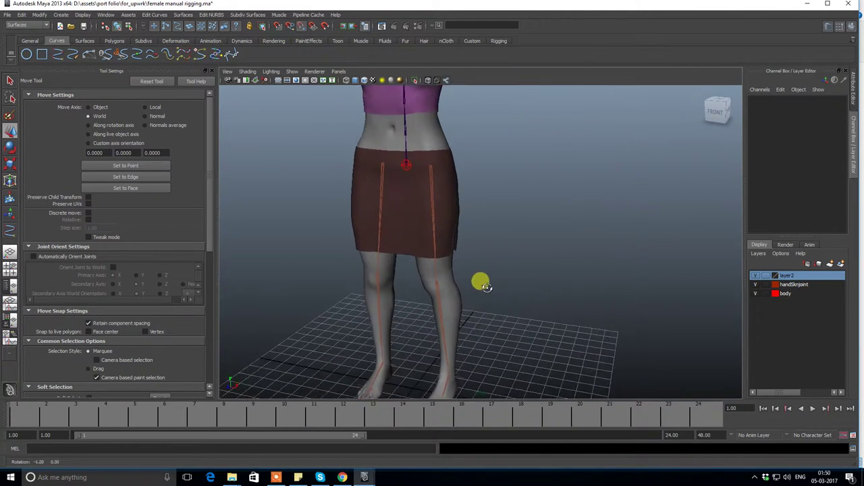
pyautogui.moveTo(470, 274)
pyautogui.keyDown('alt'); pyautogui.mouseDown()
pyautogui.moveTo(413, 261)
pyautogui.moveTo(502, 265)
pyautogui.mouseUp(); pyautogui.keyUp('alt')
pyautogui.keyDown('alt'); pyautogui.moveTo(503, 265); pyautogui.dragTo(385, 251, button='right'); pyautogui.keyUp('alt')
pyautogui.keyDown('alt'); pyautogui.moveTo(385, 251); pyautogui.dragTo(412, 231); pyautogui.keyUp('alt')
pyautogui.moveTo(412, 231)
pyautogui.keyDown('alt'); pyautogui.mouseDown(button='right')
pyautogui.moveTo(439, 216)
pyautogui.moveTo(456, 266)
pyautogui.mouseUp(button='right'); pyautogui.keyUp('alt')
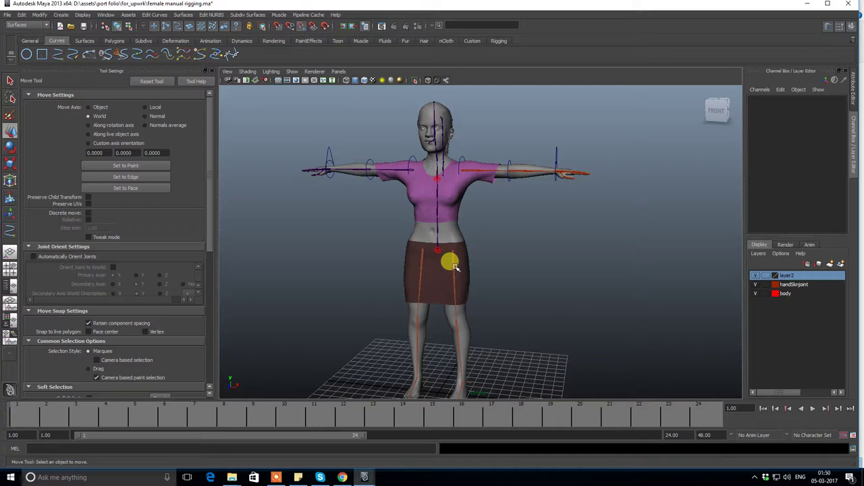
pyautogui.keyDown('alt'); pyautogui.moveTo(479, 230); pyautogui.dragTo(439, 216); pyautogui.keyUp('alt')
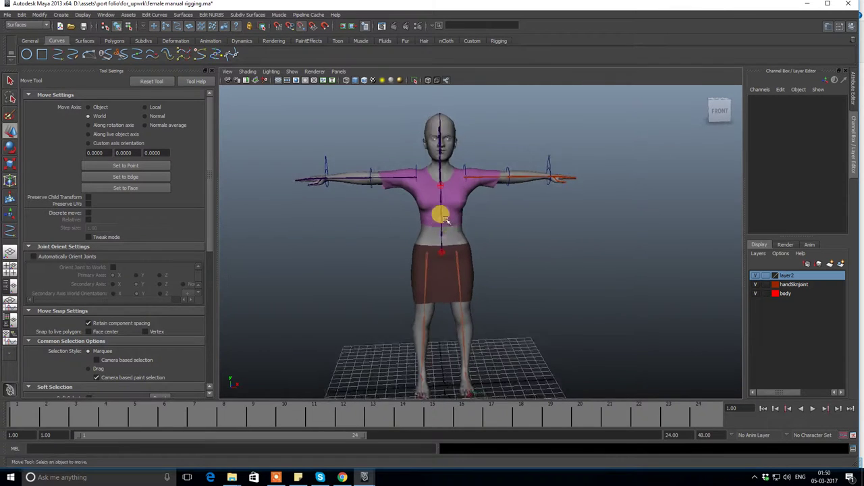
pyautogui.keyDown('alt'); pyautogui.moveTo(440, 216); pyautogui.dragTo(475, 279, button='right'); pyautogui.keyUp('alt')
pyautogui.moveTo(474, 279)
pyautogui.keyDown('alt'); pyautogui.mouseDown()
pyautogui.moveTo(395, 272)
pyautogui.moveTo(482, 262)
pyautogui.moveTo(455, 200)
pyautogui.moveTo(457, 247)
pyautogui.moveTo(450, 251)
pyautogui.moveTo(481, 286)
pyautogui.moveTo(417, 263)
pyautogui.moveTo(440, 251)
pyautogui.moveTo(450, 272)
pyautogui.moveTo(455, 241)
pyautogui.moveTo(353, 222)
pyautogui.mouseUp(); pyautogui.keyUp('alt')
pyautogui.moveTo(478, 217)
pyautogui.keyDown('alt'); pyautogui.mouseDown(button='right')
pyautogui.moveTo(495, 218)
pyautogui.moveTo(479, 279)
pyautogui.mouseUp(button='right'); pyautogui.keyUp('alt')
# Create a polygon cube beside the feet, then delete it.
pyautogui.keyDown('shift'); pyautogui.rightClick(495, 257); pyautogui.keyUp('shift')
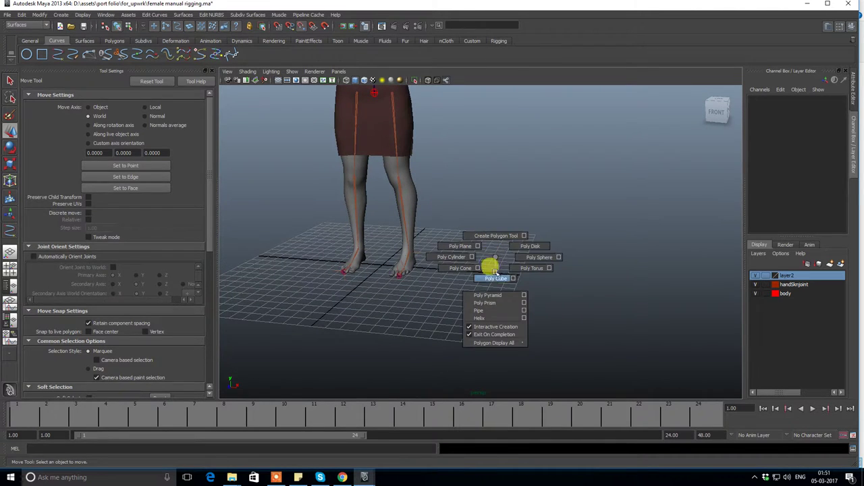
pyautogui.click(495, 277)
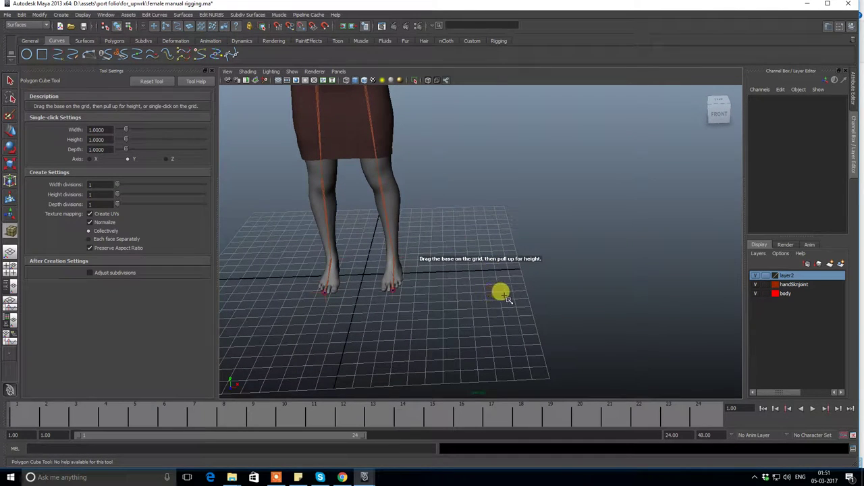
pyautogui.click(513, 295)
pyautogui.moveTo(509, 286)
pyautogui.keyDown('alt'); pyautogui.mouseDown()
pyautogui.moveTo(471, 287)
pyautogui.moveTo(534, 350)
pyautogui.mouseUp(); pyautogui.keyUp('alt')
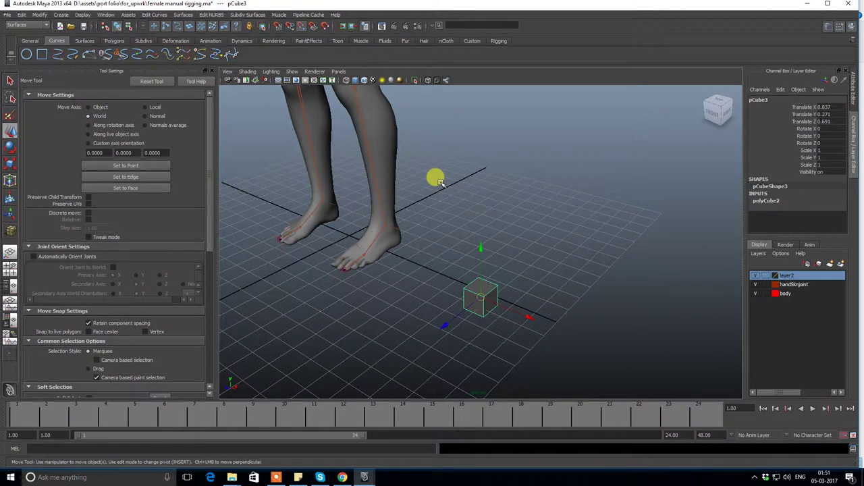
pyautogui.press('Delete')
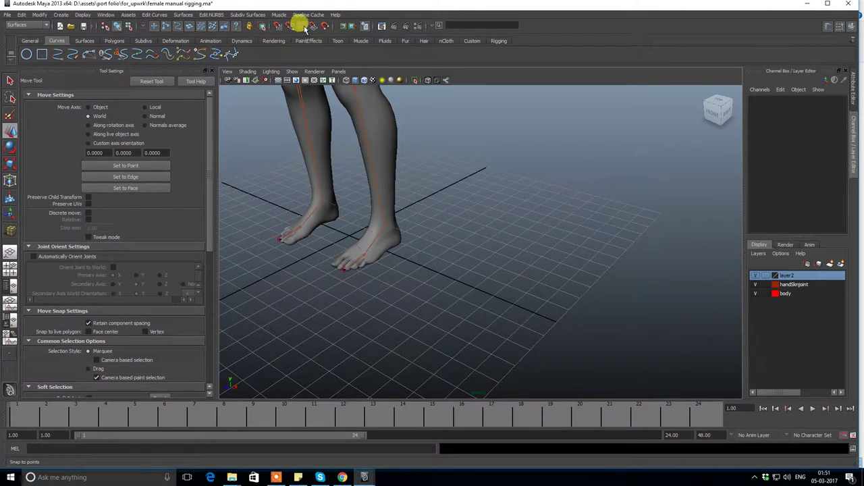
# Draw a rectangular polygon box, pCube2, on the grid beside the feet.
pyautogui.moveTo(409, 160)
pyautogui.keyDown('alt'); pyautogui.mouseDown()
pyautogui.moveTo(438, 175)
pyautogui.moveTo(529, 166)
pyautogui.moveTo(542, 285)
pyautogui.moveTo(526, 292)
pyautogui.moveTo(572, 296)
pyautogui.mouseUp(); pyautogui.keyUp('alt')
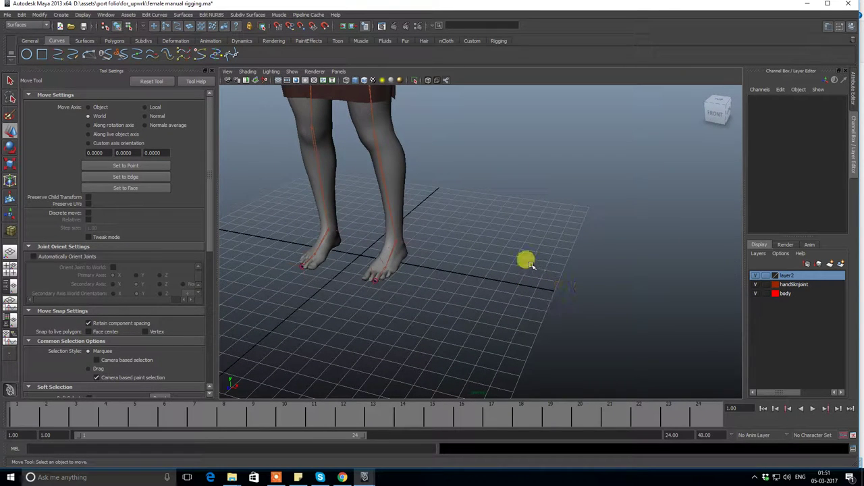
pyautogui.keyDown('shift'); pyautogui.rightClick(515, 243); pyautogui.keyUp('shift')
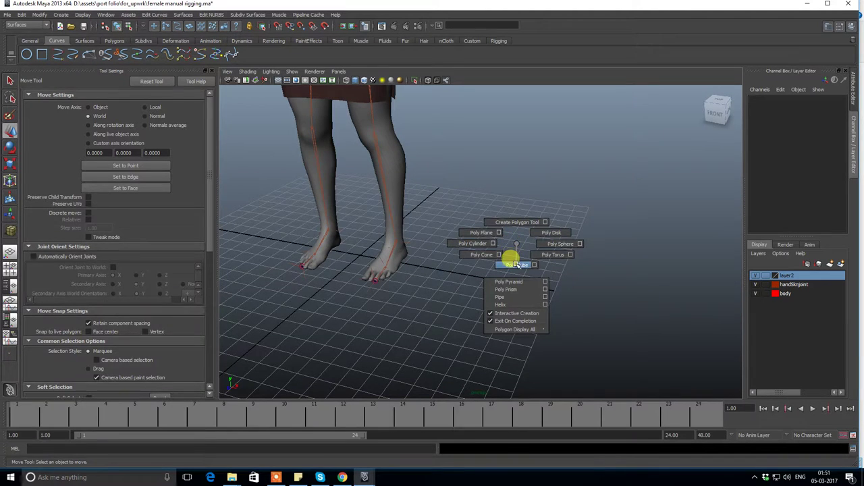
pyautogui.click(516, 264)
pyautogui.moveTo(463, 256)
pyautogui.mouseDown()
pyautogui.moveTo(511, 302)
pyautogui.moveTo(479, 241)
pyautogui.moveTo(536, 295)
pyautogui.moveTo(507, 272)
pyautogui.moveTo(480, 249)
pyautogui.moveTo(553, 301)
pyautogui.moveTo(511, 261)
pyautogui.moveTo(401, 268)
pyautogui.moveTo(455, 270)
pyautogui.moveTo(522, 252)
pyautogui.mouseUp()
pyautogui.press('5')
# Make the box a live surface for snapping and clear the selection.
pyautogui.keyDown('alt'); pyautogui.moveTo(496, 222); pyautogui.dragTo(480, 183); pyautogui.keyUp('alt')
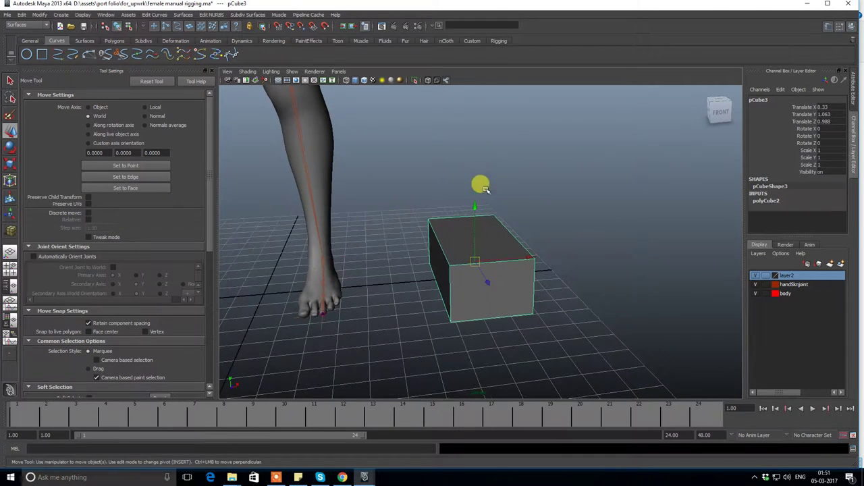
pyautogui.click(324, 26)
pyautogui.click(390, 112)
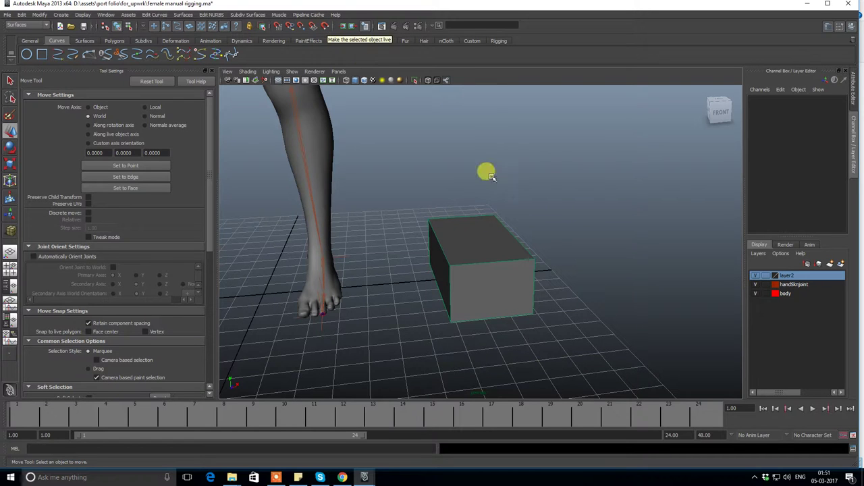
# Select and deselect the box while orbiting to inspect it from several angles.
pyautogui.click(473, 257)
pyautogui.keyDown('alt'); pyautogui.moveTo(472, 257); pyautogui.dragTo(519, 270); pyautogui.keyUp('alt')
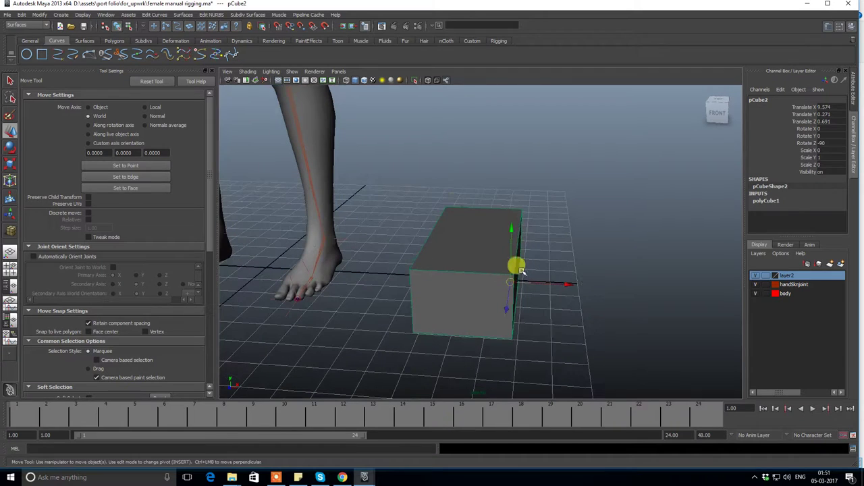
pyautogui.click(519, 229)
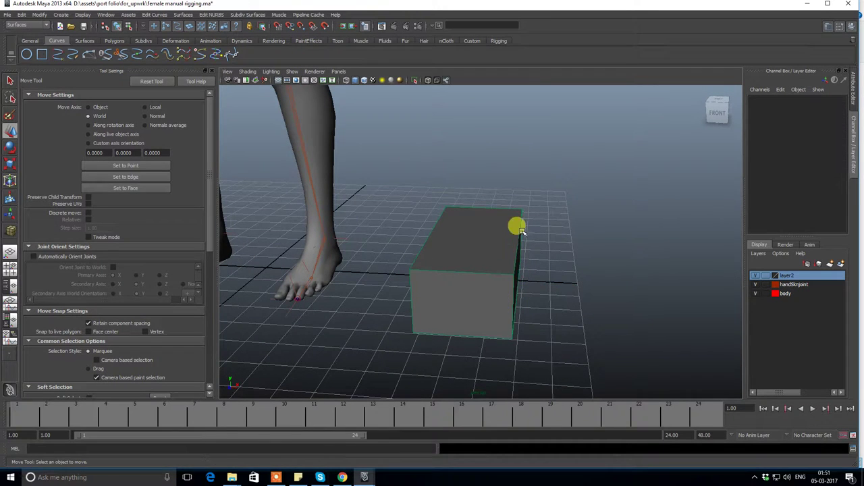
pyautogui.keyDown('alt'); pyautogui.moveTo(499, 262); pyautogui.dragTo(467, 225); pyautogui.keyUp('alt')
pyautogui.click(515, 299)
pyautogui.moveTo(515, 168)
pyautogui.keyDown('alt'); pyautogui.mouseDown()
pyautogui.moveTo(510, 178)
pyautogui.moveTo(569, 153)
pyautogui.mouseUp(); pyautogui.keyUp('alt')
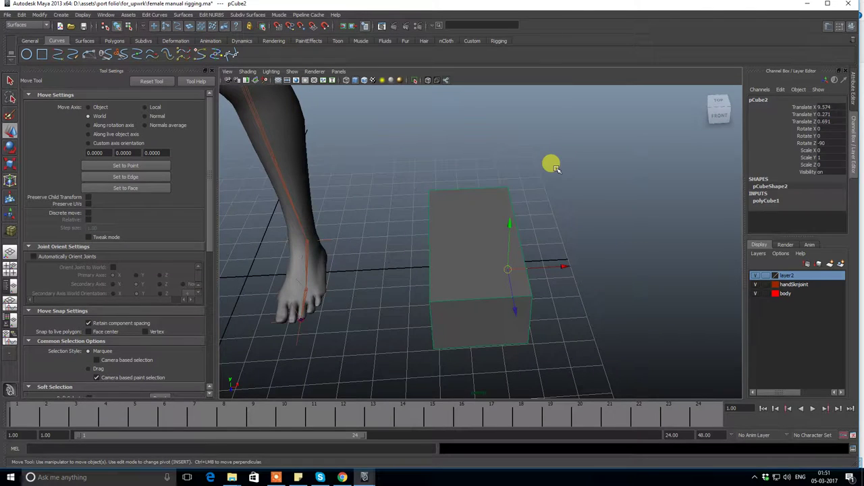
pyautogui.click(552, 168)
pyautogui.moveTo(517, 189)
pyautogui.keyDown('alt'); pyautogui.mouseDown()
pyautogui.moveTo(496, 180)
pyautogui.moveTo(290, 163)
pyautogui.mouseUp(); pyautogui.keyUp('alt')
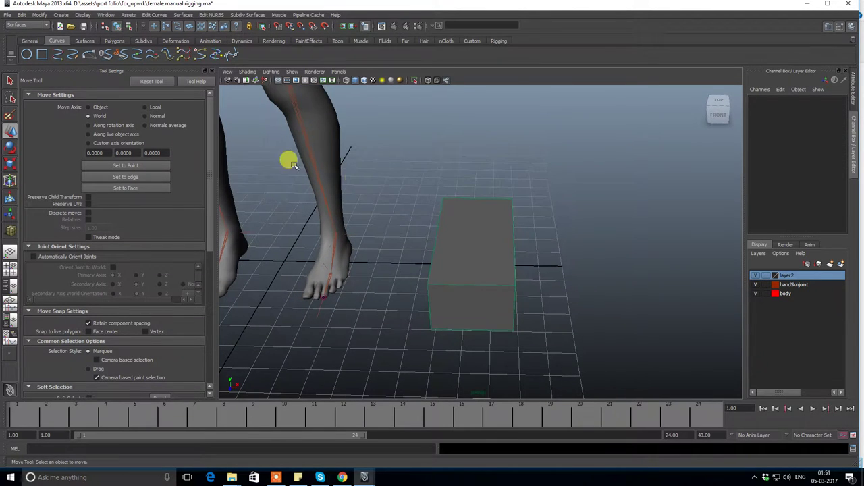
# Start a linear EP curve with its first point snapped to the box's top corner.
pyautogui.click(57, 54)
pyautogui.moveTo(411, 225)
pyautogui.keyDown('alt'); pyautogui.mouseDown()
pyautogui.moveTo(443, 187)
pyautogui.moveTo(293, 162)
pyautogui.mouseUp(); pyautogui.keyUp('alt')
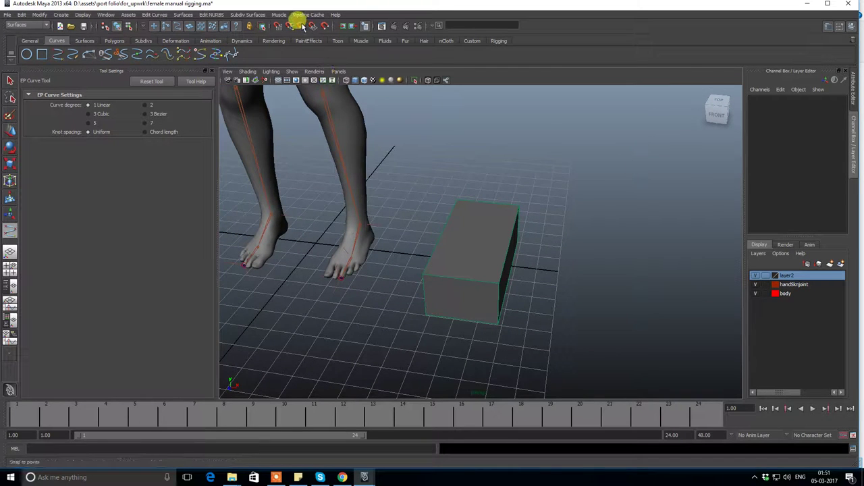
pyautogui.scroll(3, 520, 198)
pyautogui.scroll(2, 473, 238)
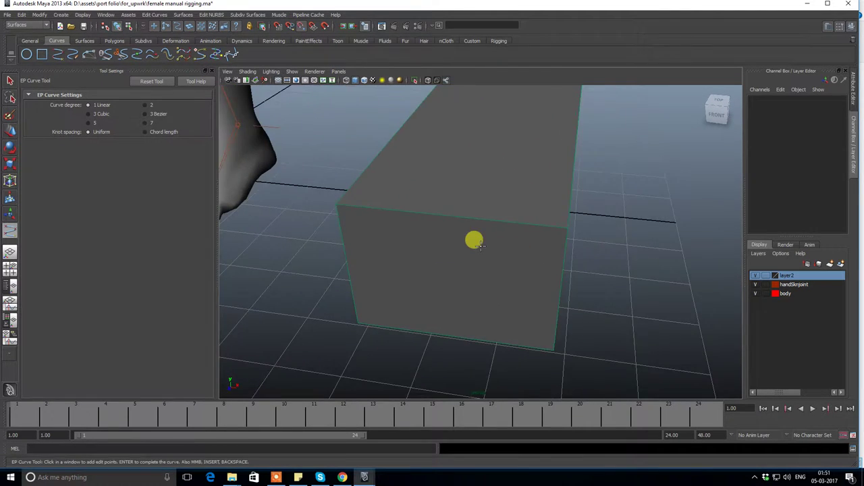
pyautogui.scroll(2, 385, 221)
pyautogui.click(344, 194)
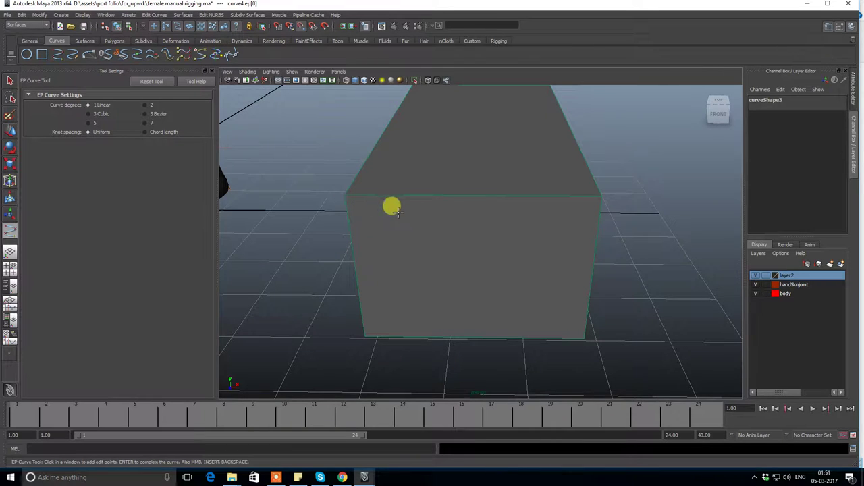
pyautogui.hotkey('ctrl', 'z')
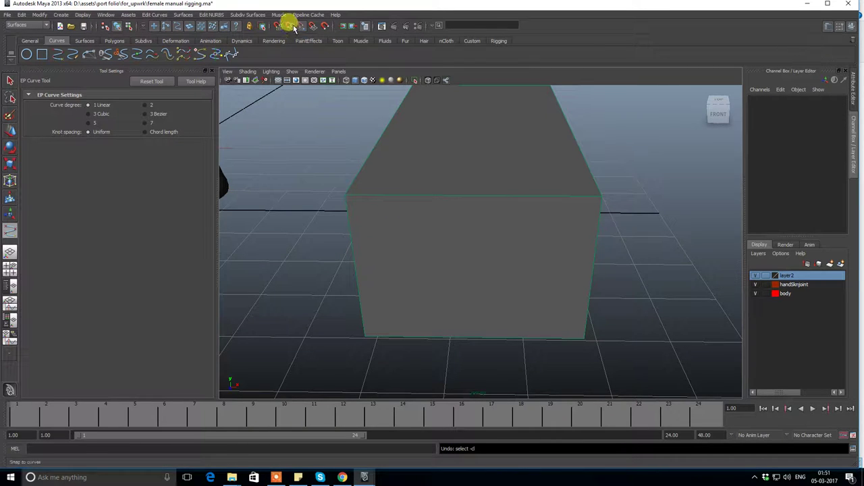
pyautogui.scroll(2, 368, 165)
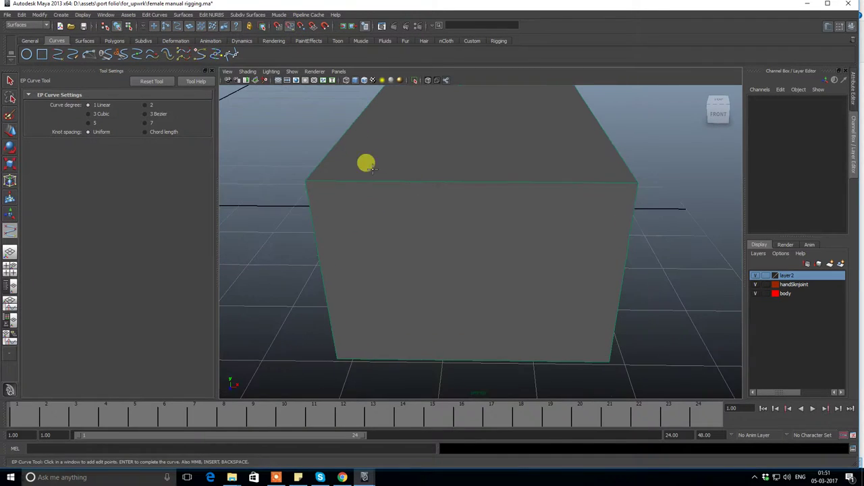
pyautogui.click(306, 180)
pyautogui.moveTo(306, 179)
pyautogui.keyDown('alt'); pyautogui.mouseDown()
pyautogui.moveTo(474, 195)
pyautogui.moveTo(410, 191)
pyautogui.mouseUp(); pyautogui.keyUp('alt')
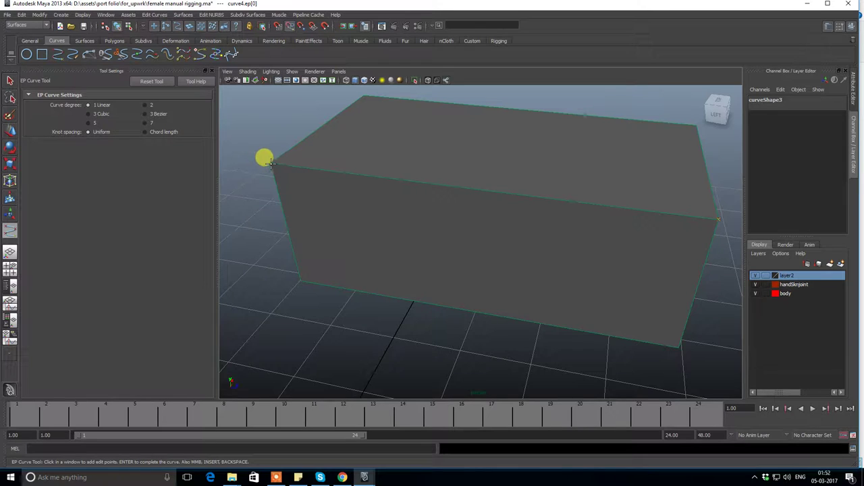
pyautogui.moveTo(270, 162)
pyautogui.keyDown('alt'); pyautogui.mouseDown()
pyautogui.moveTo(324, 185)
pyautogui.moveTo(289, 243)
pyautogui.moveTo(329, 212)
pyautogui.mouseUp(); pyautogui.keyUp('alt')
# Add edit points at each successive box corner, tumbling the view between points.
pyautogui.click(290, 246)
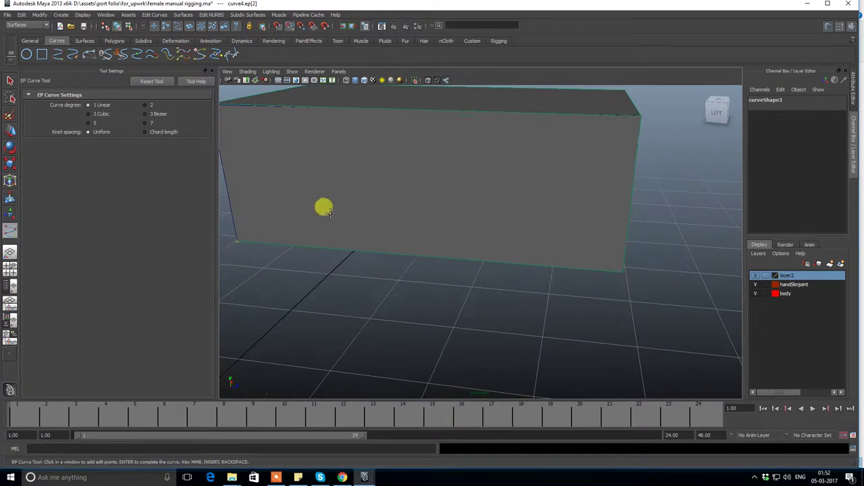
pyautogui.click(620, 269)
pyautogui.keyDown('alt'); pyautogui.moveTo(619, 269); pyautogui.dragTo(570, 210); pyautogui.keyUp('alt')
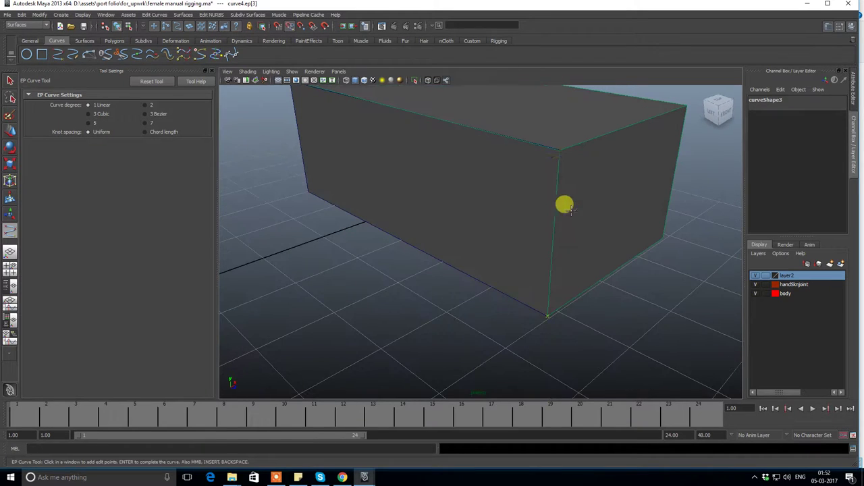
pyautogui.click(558, 149)
pyautogui.moveTo(584, 170)
pyautogui.keyDown('alt'); pyautogui.mouseDown()
pyautogui.moveTo(548, 203)
pyautogui.moveTo(593, 228)
pyautogui.moveTo(533, 187)
pyautogui.moveTo(457, 243)
pyautogui.moveTo(490, 250)
pyautogui.moveTo(681, 228)
pyautogui.mouseUp(); pyautogui.keyUp('alt')
pyautogui.click(591, 224)
pyautogui.click(682, 223)
pyautogui.moveTo(652, 272)
pyautogui.keyDown('alt'); pyautogui.mouseDown()
pyautogui.moveTo(611, 185)
pyautogui.moveTo(620, 256)
pyautogui.mouseUp(); pyautogui.keyUp('alt')
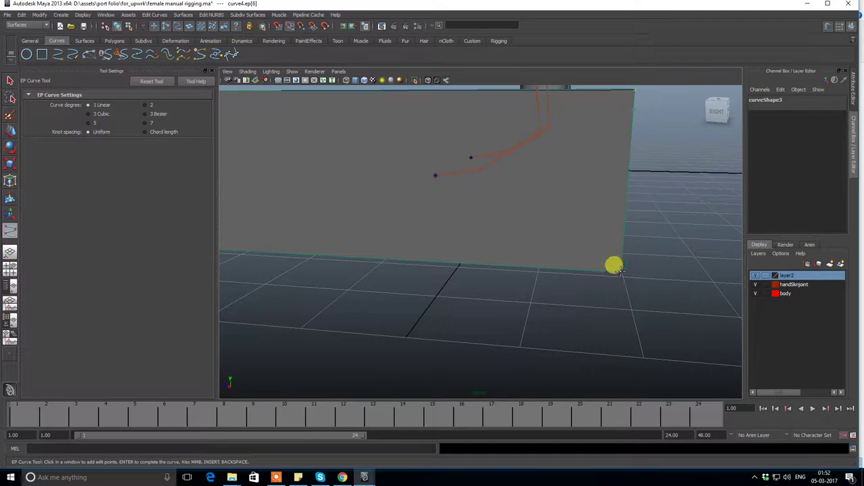
pyautogui.moveTo(559, 270)
pyautogui.keyDown('alt'); pyautogui.mouseDown()
pyautogui.moveTo(515, 251)
pyautogui.moveTo(598, 264)
pyautogui.moveTo(449, 256)
pyautogui.mouseUp(); pyautogui.keyUp('alt')
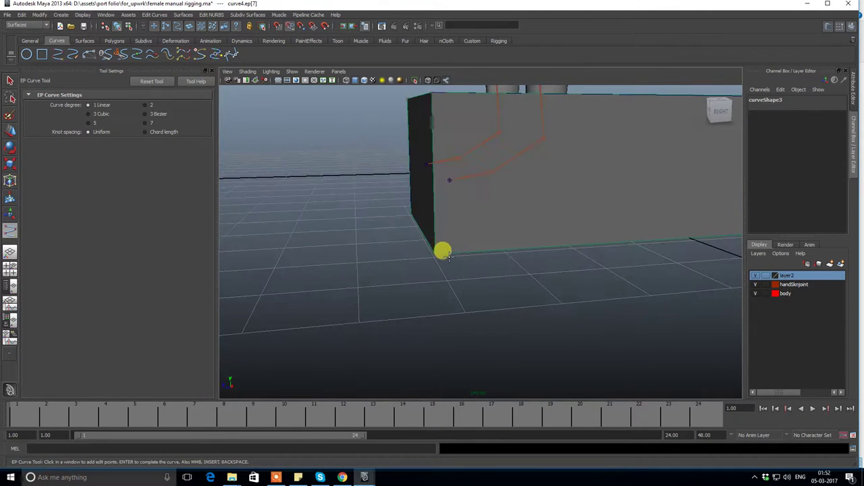
pyautogui.click(436, 254)
pyautogui.moveTo(428, 204)
pyautogui.keyDown('alt'); pyautogui.mouseDown()
pyautogui.moveTo(498, 281)
pyautogui.moveTo(459, 216)
pyautogui.moveTo(455, 232)
pyautogui.moveTo(525, 225)
pyautogui.moveTo(534, 268)
pyautogui.moveTo(513, 242)
pyautogui.moveTo(496, 245)
pyautogui.moveTo(498, 203)
pyautogui.moveTo(444, 212)
pyautogui.moveTo(432, 82)
pyautogui.mouseUp(); pyautogui.keyUp('alt')
pyautogui.click(467, 208)
# Make the box see-through and orbit close to its bottom corner.
pyautogui.click(427, 80)
pyautogui.moveTo(477, 205)
pyautogui.keyDown('alt'); pyautogui.mouseDown()
pyautogui.moveTo(401, 201)
pyautogui.moveTo(423, 214)
pyautogui.moveTo(525, 218)
pyautogui.moveTo(555, 194)
pyautogui.moveTo(405, 238)
pyautogui.moveTo(280, 126)
pyautogui.moveTo(475, 253)
pyautogui.moveTo(501, 223)
pyautogui.moveTo(486, 272)
pyautogui.moveTo(479, 268)
pyautogui.mouseUp(); pyautogui.keyUp('alt')
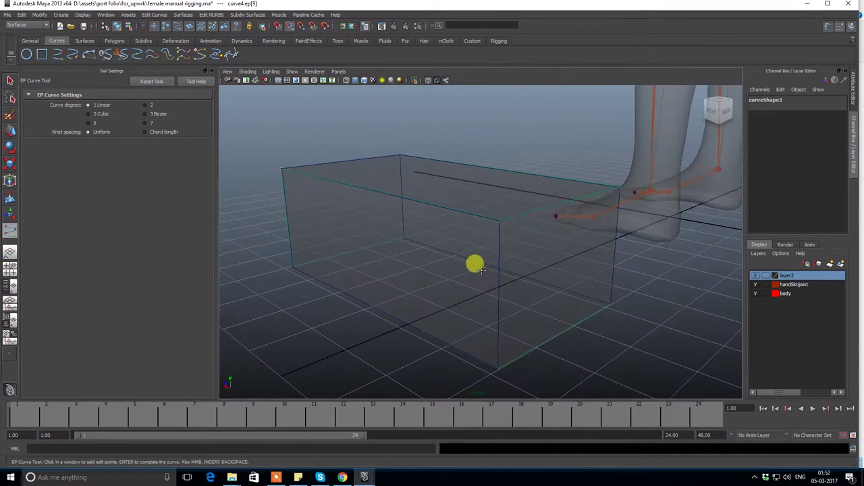
pyautogui.keyDown('alt'); pyautogui.moveTo(498, 218); pyautogui.dragTo(460, 243); pyautogui.keyUp('alt')
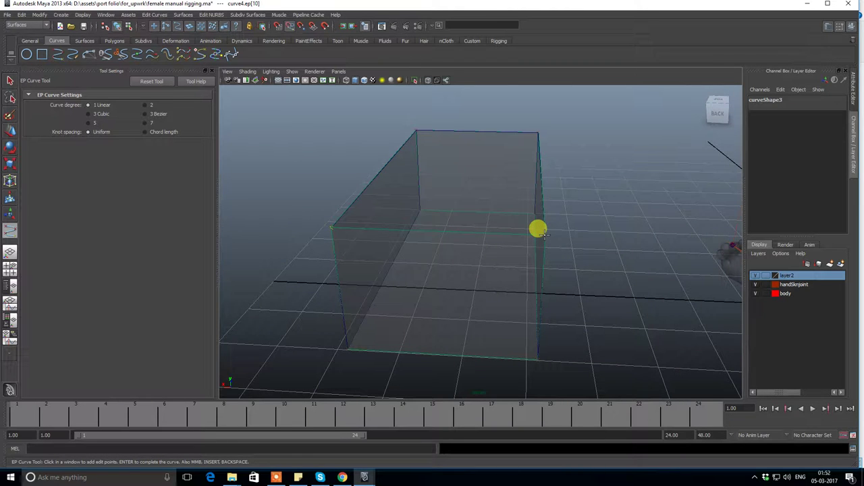
pyautogui.moveTo(540, 247)
pyautogui.keyDown('alt'); pyautogui.mouseDown()
pyautogui.moveTo(517, 225)
pyautogui.moveTo(483, 247)
pyautogui.moveTo(422, 338)
pyautogui.moveTo(432, 326)
pyautogui.moveTo(309, 310)
pyautogui.moveTo(549, 311)
pyautogui.mouseUp(); pyautogui.keyUp('alt')
pyautogui.moveTo(527, 319)
pyautogui.keyDown('alt'); pyautogui.mouseDown(button='right')
pyautogui.moveTo(466, 353)
pyautogui.moveTo(472, 249)
pyautogui.moveTo(436, 361)
pyautogui.moveTo(473, 262)
pyautogui.mouseUp(button='right'); pyautogui.keyUp('alt')
# Place the final point on the box's bottom corner and finish curve4.
pyautogui.click(465, 338)
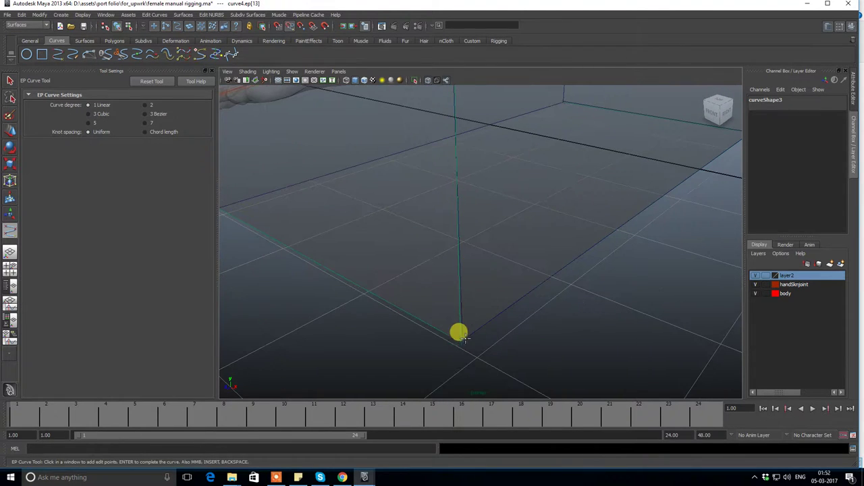
pyautogui.moveTo(462, 339)
pyautogui.keyDown('alt'); pyautogui.mouseDown()
pyautogui.moveTo(584, 305)
pyautogui.moveTo(434, 299)
pyautogui.moveTo(439, 322)
pyautogui.moveTo(483, 300)
pyautogui.mouseUp(); pyautogui.keyUp('alt')
pyautogui.moveTo(486, 237)
pyautogui.keyDown('alt'); pyautogui.mouseDown()
pyautogui.moveTo(558, 280)
pyautogui.moveTo(614, 268)
pyautogui.moveTo(606, 239)
pyautogui.moveTo(417, 266)
pyautogui.moveTo(311, 251)
pyautogui.moveTo(282, 257)
pyautogui.moveTo(301, 260)
pyautogui.mouseUp(); pyautogui.keyUp('alt')
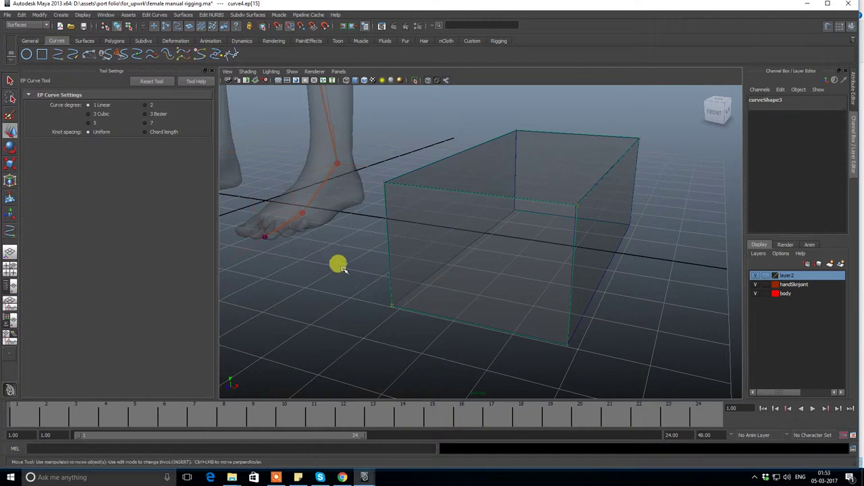
pyautogui.press('w')
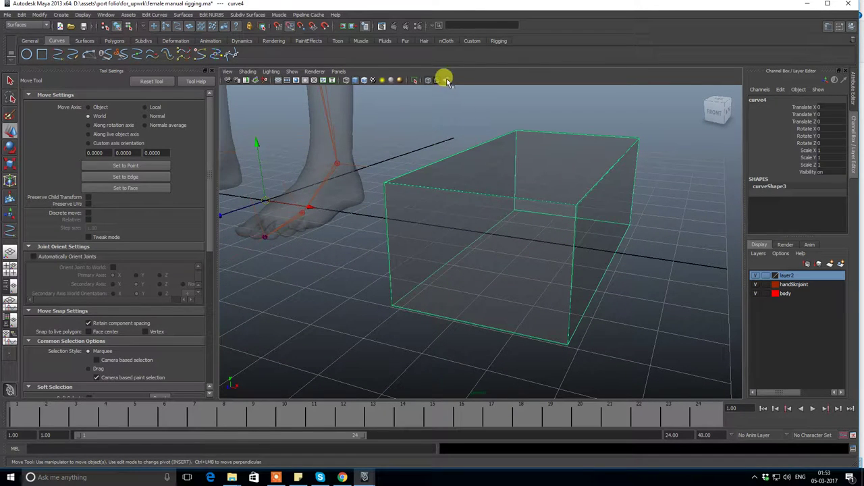
# Turn off X-ray shading, enable X-ray joints, and delete the guide cube pCube3.
pyautogui.click(427, 79)
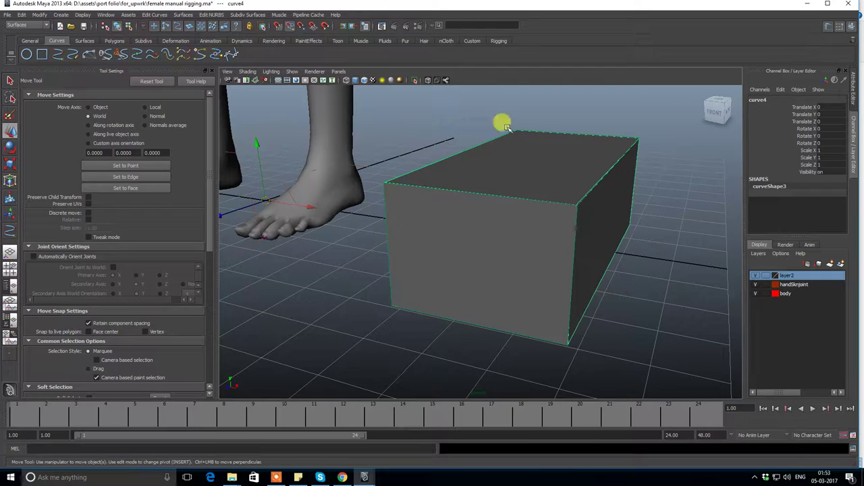
pyautogui.click(437, 79)
pyautogui.click(624, 261)
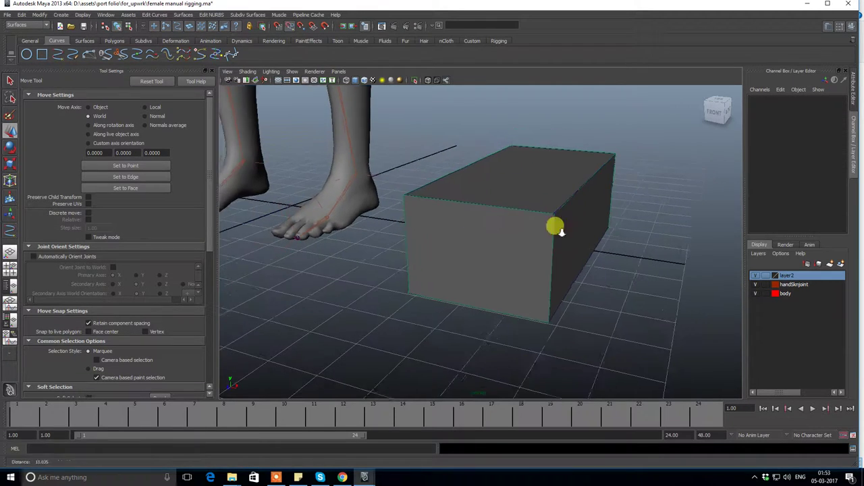
pyautogui.keyDown('alt'); pyautogui.moveTo(624, 261); pyautogui.dragTo(572, 238); pyautogui.keyUp('alt')
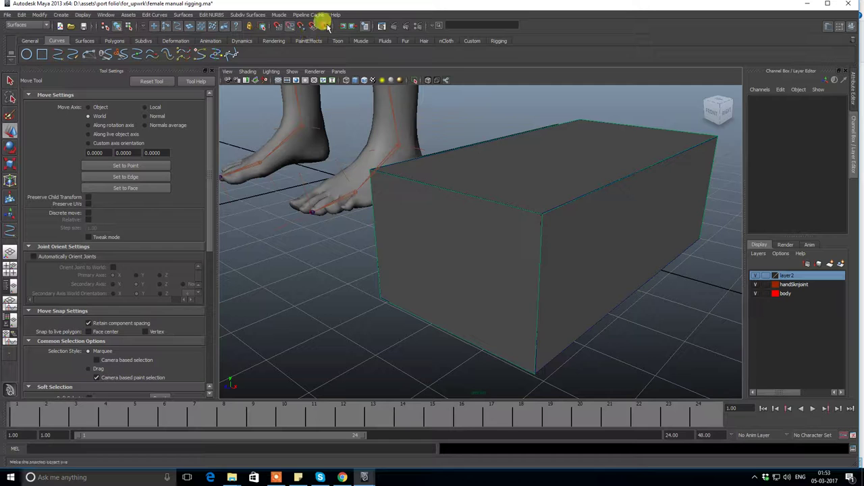
pyautogui.click(604, 253)
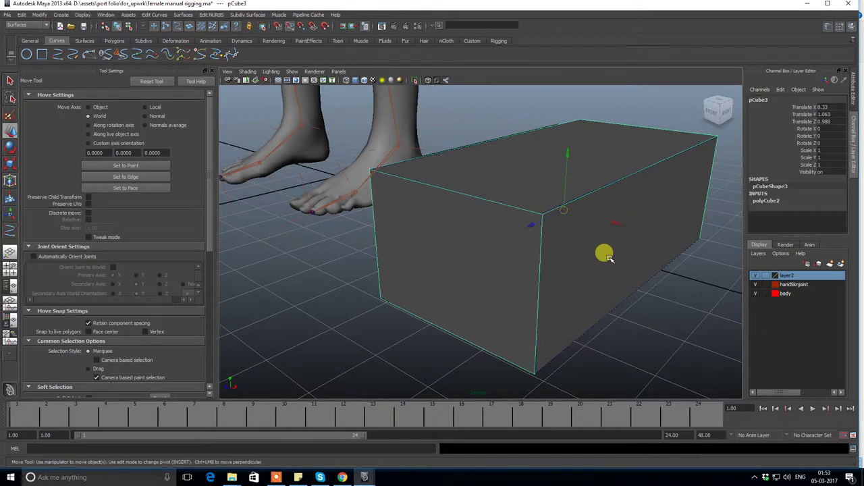
pyautogui.keyDown('alt'); pyautogui.moveTo(604, 254); pyautogui.dragTo(639, 248); pyautogui.keyUp('alt')
pyautogui.click(566, 258)
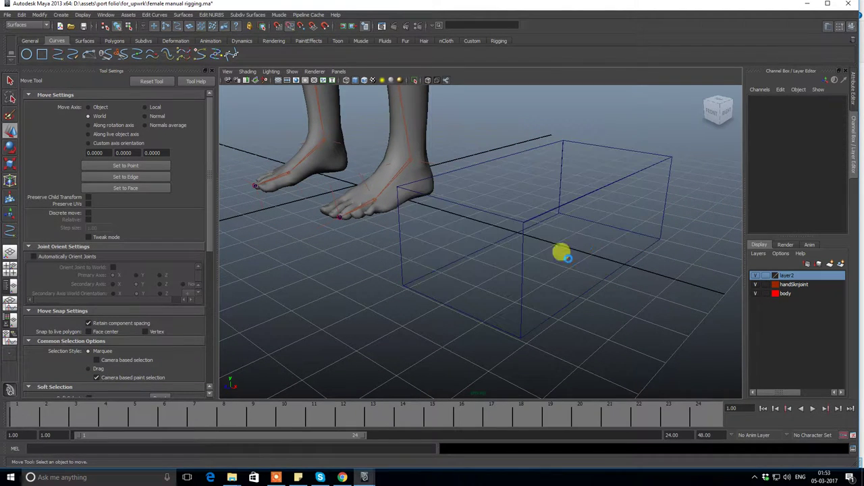
# Select curve4 and switch to its control vertices, zooming in on the outline.
pyautogui.click(546, 206)
pyautogui.keyDown('alt'); pyautogui.moveTo(549, 253); pyautogui.dragTo(572, 329); pyautogui.keyUp('alt')
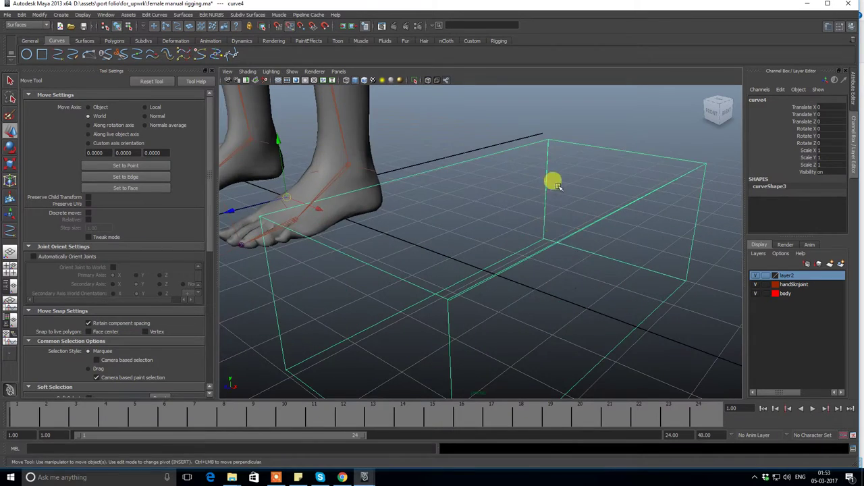
pyautogui.keyDown('alt'); pyautogui.moveTo(554, 184); pyautogui.dragTo(596, 183); pyautogui.keyUp('alt')
pyautogui.moveTo(596, 183); pyautogui.dragTo(534, 179, button='right')
pyautogui.moveTo(534, 180)
pyautogui.keyDown('alt'); pyautogui.mouseDown(button='right')
pyautogui.moveTo(584, 262)
pyautogui.moveTo(611, 280)
pyautogui.mouseUp(button='right'); pyautogui.keyUp('alt')
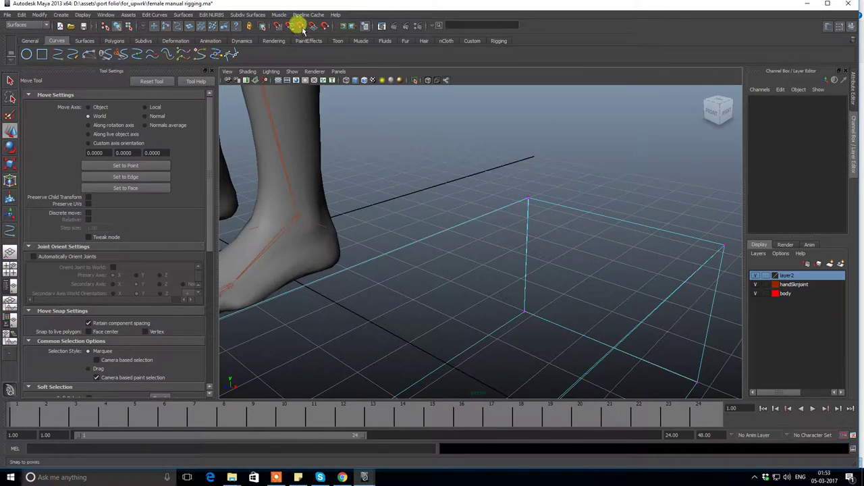
pyautogui.moveTo(405, 141)
pyautogui.keyDown('alt'); pyautogui.mouseDown()
pyautogui.moveTo(440, 185)
pyautogui.moveTo(501, 175)
pyautogui.moveTo(450, 240)
pyautogui.moveTo(490, 293)
pyautogui.moveTo(583, 270)
pyautogui.moveTo(556, 236)
pyautogui.moveTo(428, 231)
pyautogui.moveTo(486, 230)
pyautogui.mouseUp(); pyautogui.keyUp('alt')
# Select curve4's corner CVs, including the apex point, and snap them onto matching corners.
pyautogui.click(414, 213)
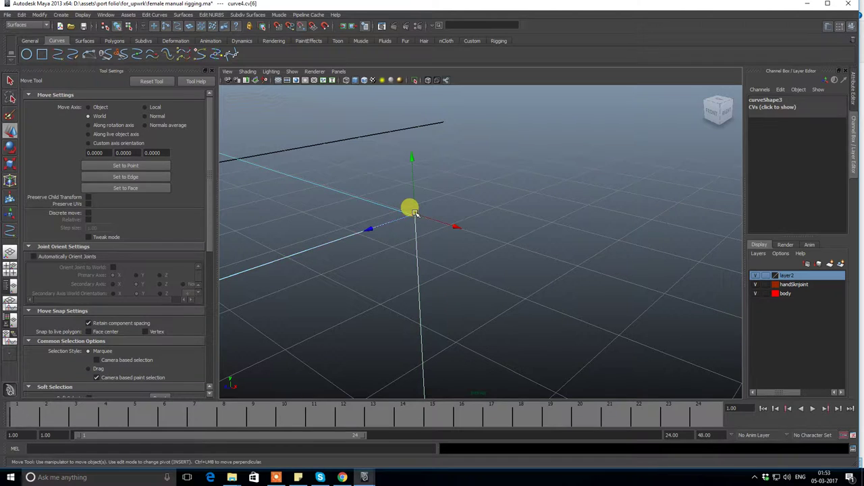
pyautogui.moveTo(443, 234)
pyautogui.keyDown('alt'); pyautogui.mouseDown()
pyautogui.moveTo(401, 232)
pyautogui.moveTo(563, 341)
pyautogui.moveTo(394, 270)
pyautogui.moveTo(431, 280)
pyautogui.mouseUp(); pyautogui.keyUp('alt')
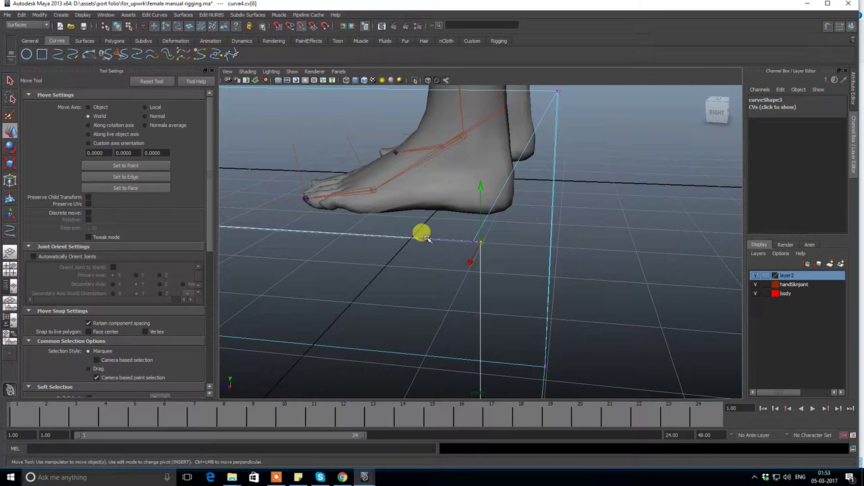
pyautogui.click(477, 251)
pyautogui.click(471, 240)
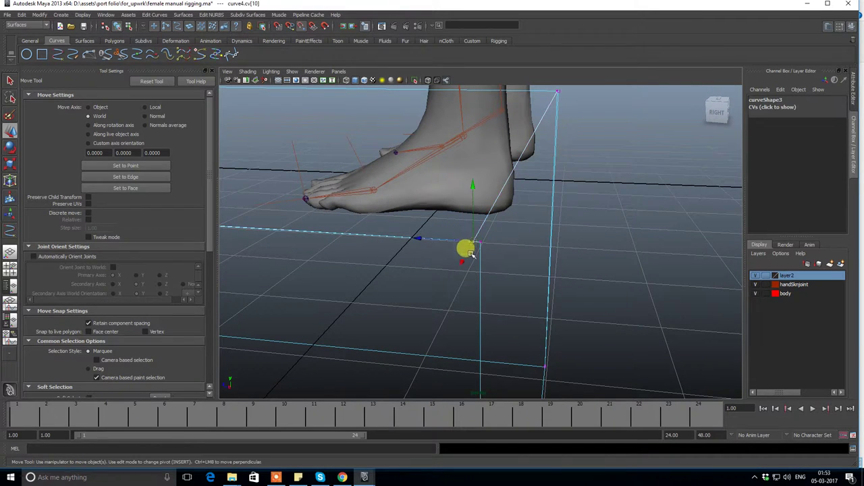
pyautogui.moveTo(473, 241)
pyautogui.keyDown('alt'); pyautogui.mouseDown()
pyautogui.moveTo(488, 236)
pyautogui.moveTo(465, 140)
pyautogui.moveTo(470, 299)
pyautogui.moveTo(459, 238)
pyautogui.moveTo(421, 315)
pyautogui.moveTo(450, 200)
pyautogui.moveTo(558, 353)
pyautogui.moveTo(417, 328)
pyautogui.moveTo(367, 245)
pyautogui.moveTo(479, 272)
pyautogui.mouseUp(); pyautogui.keyUp('alt')
pyautogui.moveTo(479, 272)
pyautogui.keyDown('alt'); pyautogui.mouseDown(button='right')
pyautogui.moveTo(578, 345)
pyautogui.moveTo(411, 317)
pyautogui.moveTo(434, 428)
pyautogui.moveTo(440, 404)
pyautogui.mouseUp(button='right'); pyautogui.keyUp('alt')
pyautogui.moveTo(440, 403)
pyautogui.keyDown('alt'); pyautogui.mouseDown()
pyautogui.moveTo(449, 249)
pyautogui.moveTo(432, 277)
pyautogui.mouseUp(); pyautogui.keyUp('alt')
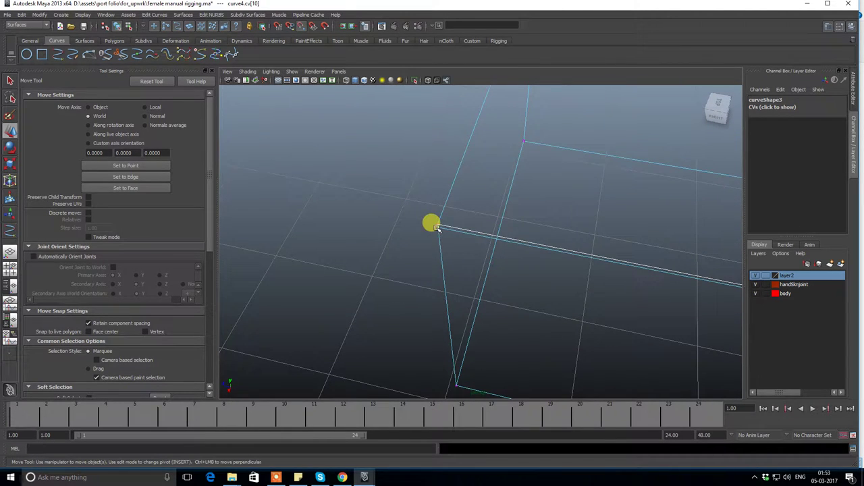
pyautogui.moveTo(445, 233)
pyautogui.keyDown('alt'); pyautogui.mouseDown()
pyautogui.moveTo(399, 239)
pyautogui.moveTo(463, 304)
pyautogui.moveTo(496, 233)
pyautogui.mouseUp(); pyautogui.keyUp('alt')
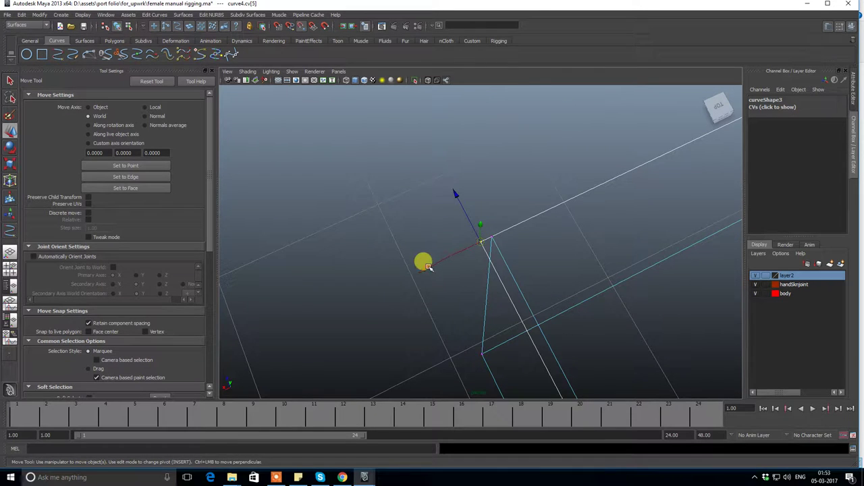
pyautogui.moveTo(434, 257)
pyautogui.keyDown('alt'); pyautogui.mouseDown()
pyautogui.moveTo(376, 236)
pyautogui.moveTo(546, 195)
pyautogui.mouseUp(); pyautogui.keyUp('alt')
pyautogui.keyDown('alt'); pyautogui.moveTo(546, 195); pyautogui.dragTo(589, 269, button='right'); pyautogui.keyUp('alt')
pyautogui.keyDown('alt'); pyautogui.moveTo(589, 269); pyautogui.dragTo(686, 334); pyautogui.keyUp('alt')
pyautogui.click(552, 98)
# Snap two more corner CVs of curve4 into place.
pyautogui.moveTo(554, 94)
pyautogui.keyDown('alt'); pyautogui.mouseDown(button='middle')
pyautogui.moveTo(411, 247)
pyautogui.moveTo(486, 267)
pyautogui.mouseUp(button='middle'); pyautogui.keyUp('alt')
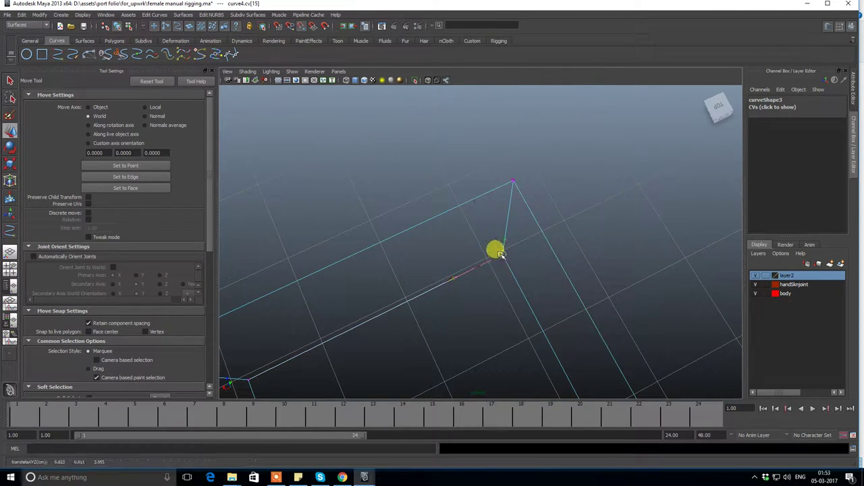
pyautogui.moveTo(498, 290)
pyautogui.keyDown('alt'); pyautogui.mouseDown()
pyautogui.moveTo(517, 166)
pyautogui.moveTo(506, 310)
pyautogui.moveTo(399, 305)
pyautogui.moveTo(515, 275)
pyautogui.moveTo(502, 285)
pyautogui.moveTo(468, 256)
pyautogui.moveTo(611, 375)
pyautogui.mouseUp(); pyautogui.keyUp('alt')
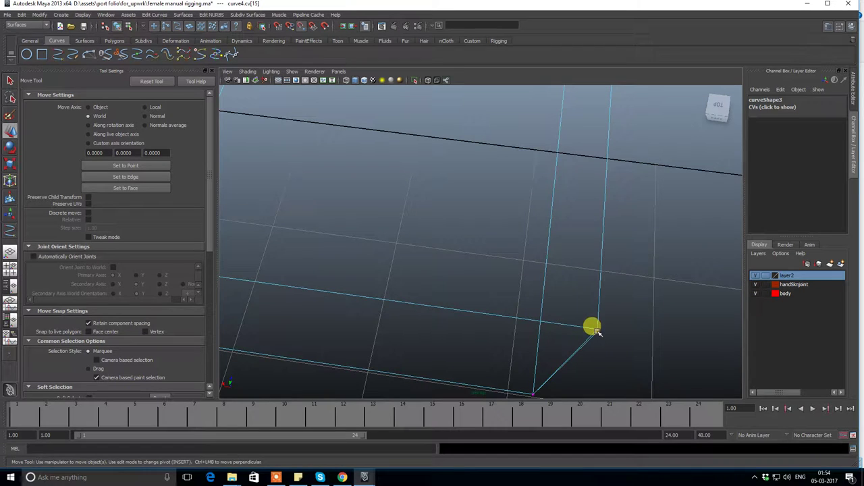
pyautogui.keyDown('alt'); pyautogui.moveTo(597, 331); pyautogui.dragTo(589, 409); pyautogui.keyUp('alt')
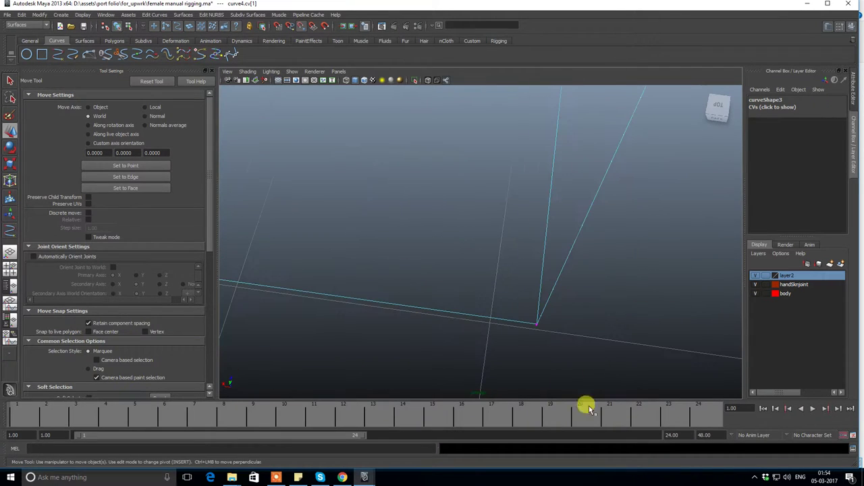
pyautogui.click(535, 323)
pyautogui.moveTo(532, 319)
pyautogui.keyDown('alt'); pyautogui.mouseDown()
pyautogui.moveTo(409, 322)
pyautogui.moveTo(344, 274)
pyautogui.moveTo(411, 261)
pyautogui.mouseUp(); pyautogui.keyUp('alt')
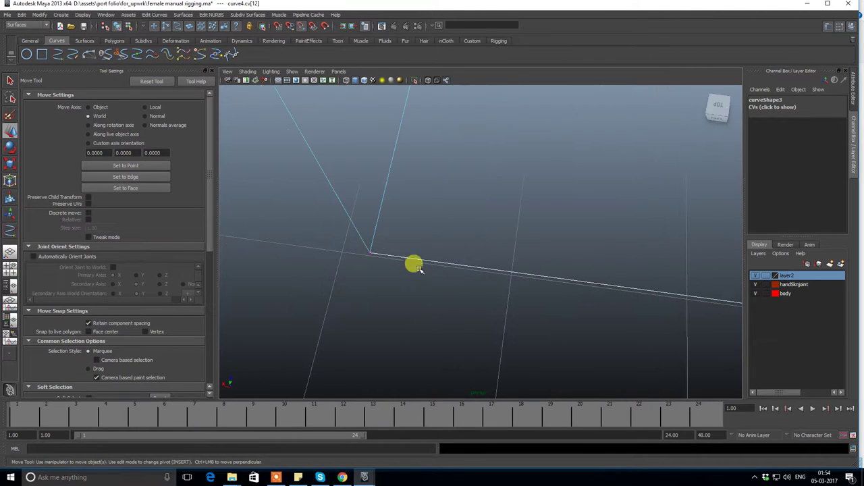
pyautogui.click(369, 251)
pyautogui.moveTo(363, 247)
pyautogui.keyDown('alt'); pyautogui.mouseDown()
pyautogui.moveTo(428, 236)
pyautogui.moveTo(378, 221)
pyautogui.moveTo(457, 226)
pyautogui.mouseUp(); pyautogui.keyUp('alt')
# Return curve4 to object mode and reselect it to view the whole box.
pyautogui.moveTo(511, 160); pyautogui.dragTo(550, 159, button='right')
pyautogui.moveTo(494, 279)
pyautogui.keyDown('alt'); pyautogui.mouseDown()
pyautogui.moveTo(540, 256)
pyautogui.moveTo(432, 237)
pyautogui.mouseUp(); pyautogui.keyUp('alt')
pyautogui.moveTo(427, 236)
pyautogui.mouseDown()
pyautogui.moveTo(489, 320)
pyautogui.moveTo(425, 290)
pyautogui.moveTo(283, 293)
pyautogui.moveTo(518, 278)
pyautogui.mouseUp()
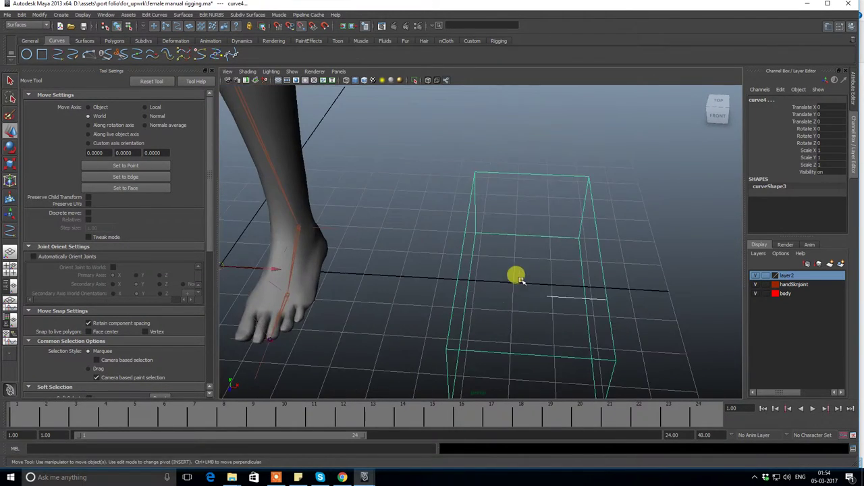
pyautogui.click(519, 280)
pyautogui.click(585, 356)
pyautogui.moveTo(588, 328)
pyautogui.keyDown('alt'); pyautogui.mouseDown()
pyautogui.moveTo(357, 299)
pyautogui.moveTo(435, 287)
pyautogui.mouseUp(); pyautogui.keyUp('alt')
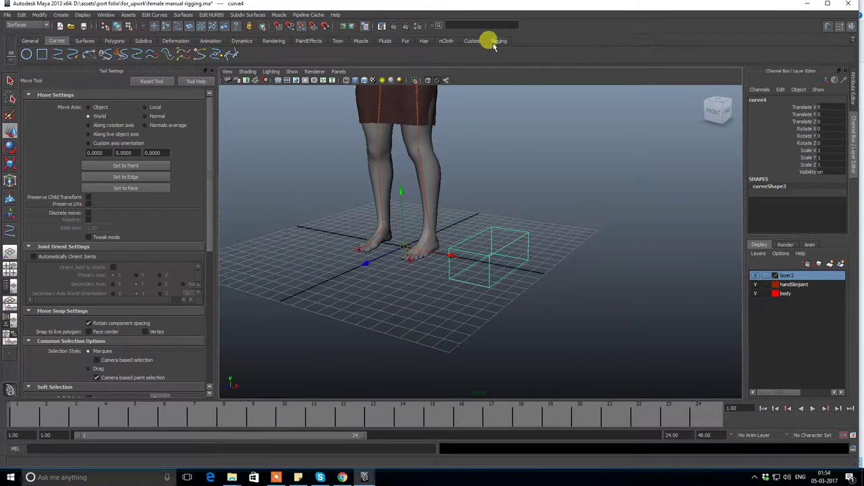
# Centre curve4's pivot from the Rigging shelf and zoom in on the legs and box.
pyautogui.click(496, 42)
pyautogui.click(42, 54)
pyautogui.moveTo(469, 209)
pyautogui.keyDown('alt'); pyautogui.mouseDown()
pyautogui.moveTo(517, 200)
pyautogui.moveTo(551, 261)
pyautogui.moveTo(520, 272)
pyautogui.moveTo(471, 270)
pyautogui.moveTo(545, 265)
pyautogui.moveTo(480, 270)
pyautogui.mouseUp(); pyautogui.keyUp('alt')
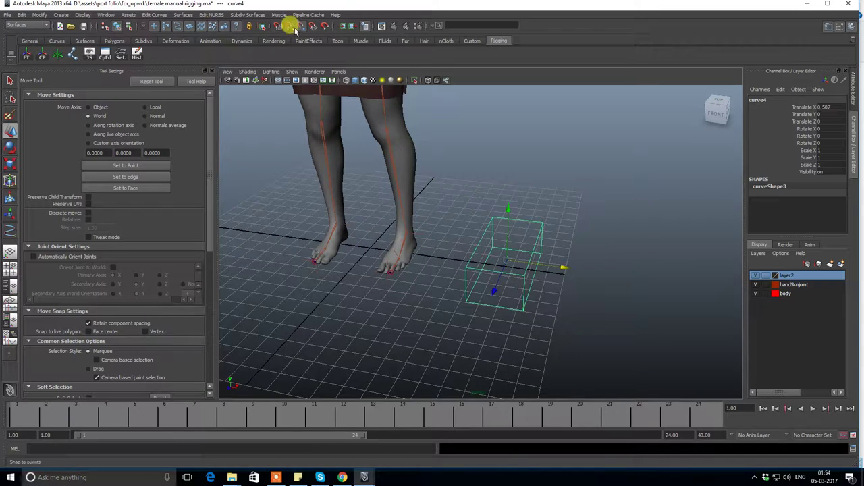
pyautogui.moveTo(507, 187)
pyautogui.keyDown('alt'); pyautogui.mouseDown()
pyautogui.moveTo(465, 158)
pyautogui.moveTo(538, 268)
pyautogui.mouseUp(); pyautogui.keyUp('alt')
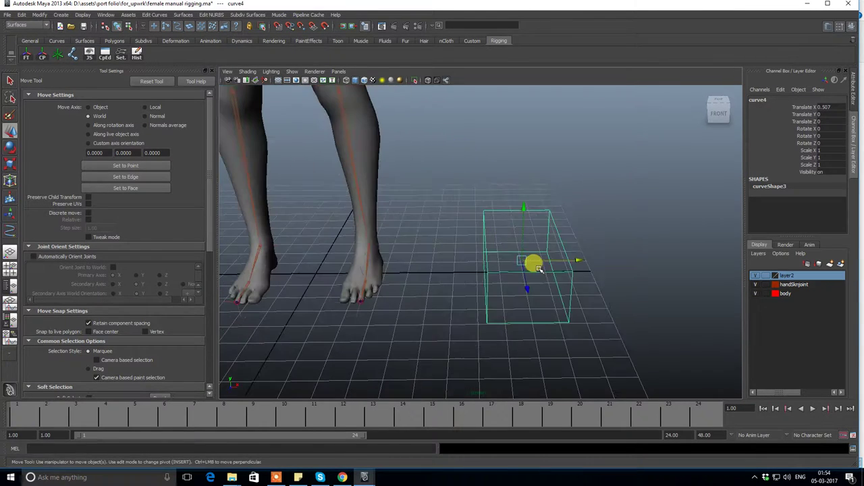
pyautogui.click(556, 198)
pyautogui.press('a')
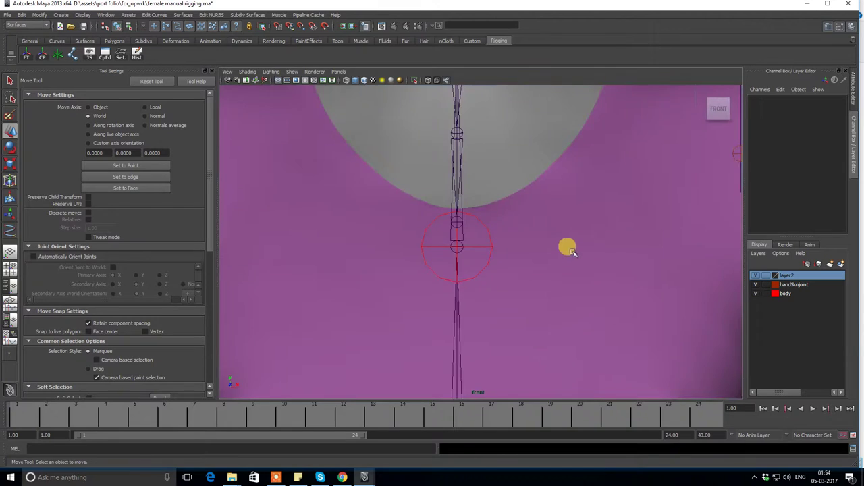
pyautogui.hotkey('ctrl', 'z')
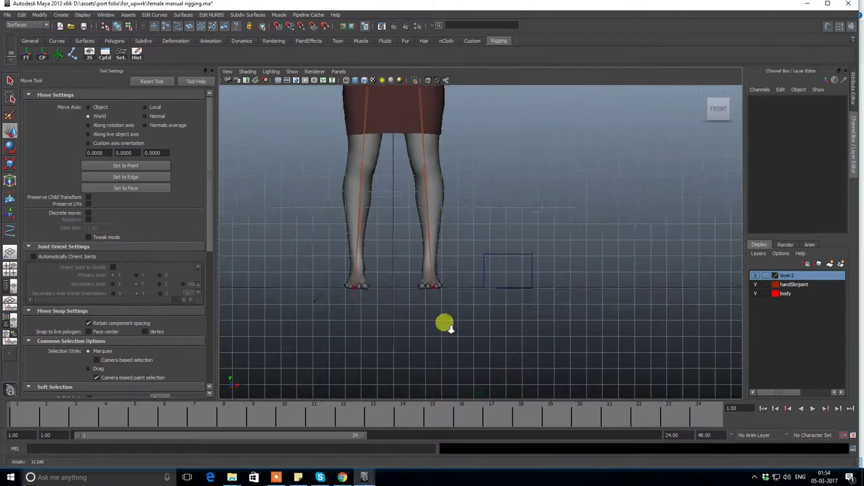
pyautogui.hotkey('ctrl', 'z')
pyautogui.keyDown('alt'); pyautogui.moveTo(607, 331); pyautogui.dragTo(614, 385, button='right'); pyautogui.keyUp('alt')
# Move the small cube pCube2 along X and up along Y.
pyautogui.click(613, 303)
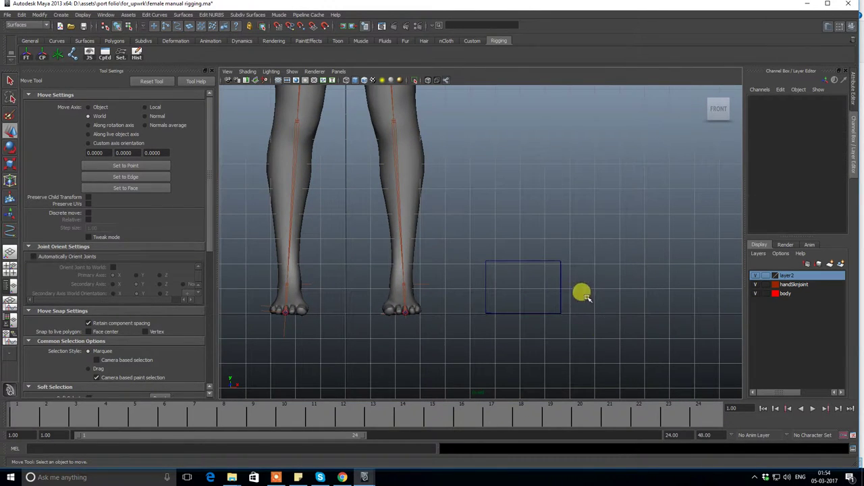
pyautogui.click(593, 309)
pyautogui.moveTo(639, 308); pyautogui.dragTo(686, 307)
pyautogui.moveTo(633, 246); pyautogui.dragTo(628, 214)
pyautogui.click(627, 149)
# In the Right view, move curve4 onto the foot at Translate X -6.04, Z 0.639.
pyautogui.moveTo(511, 236)
pyautogui.mouseDown()
pyautogui.moveTo(582, 299)
pyautogui.moveTo(458, 311)
pyautogui.moveTo(484, 305)
pyautogui.mouseUp()
pyautogui.moveTo(442, 335)
pyautogui.keyDown('alt'); pyautogui.mouseDown(button='middle')
pyautogui.moveTo(418, 308)
pyautogui.moveTo(428, 264)
pyautogui.mouseUp(button='middle'); pyautogui.keyUp('alt')
pyautogui.keyDown('alt'); pyautogui.moveTo(428, 264); pyautogui.dragTo(464, 332, button='right'); pyautogui.keyUp('alt')
pyautogui.moveTo(370, 302); pyautogui.dragTo(350, 299)
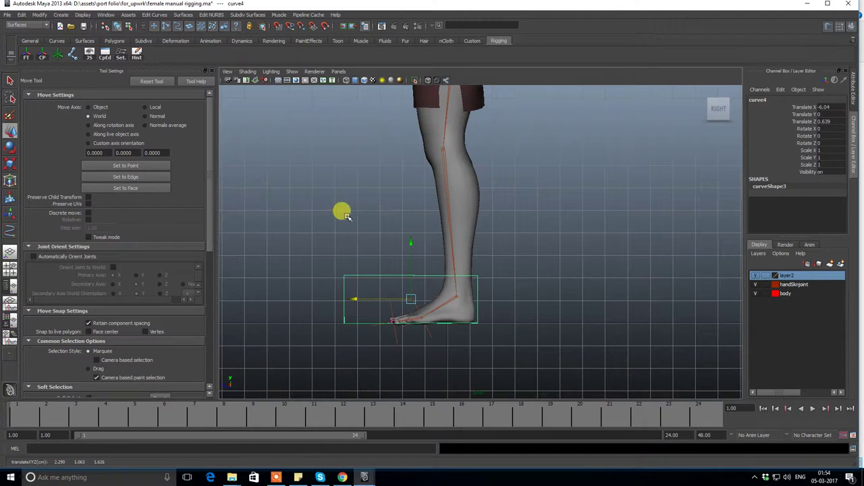
# Pull curve4's toe-end CVs in to the toes.
pyautogui.moveTo(346, 216); pyautogui.dragTo(307, 220, button='right')
pyautogui.moveTo(335, 271); pyautogui.dragTo(365, 352)
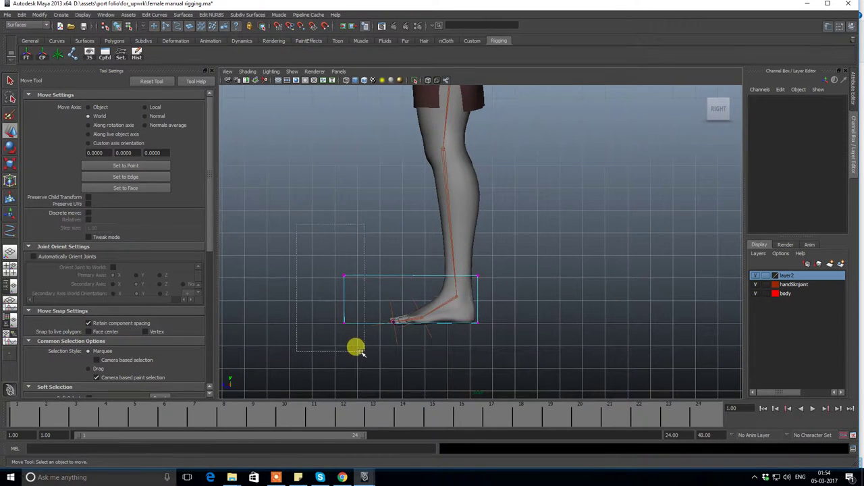
pyautogui.moveTo(286, 299); pyautogui.dragTo(327, 302)
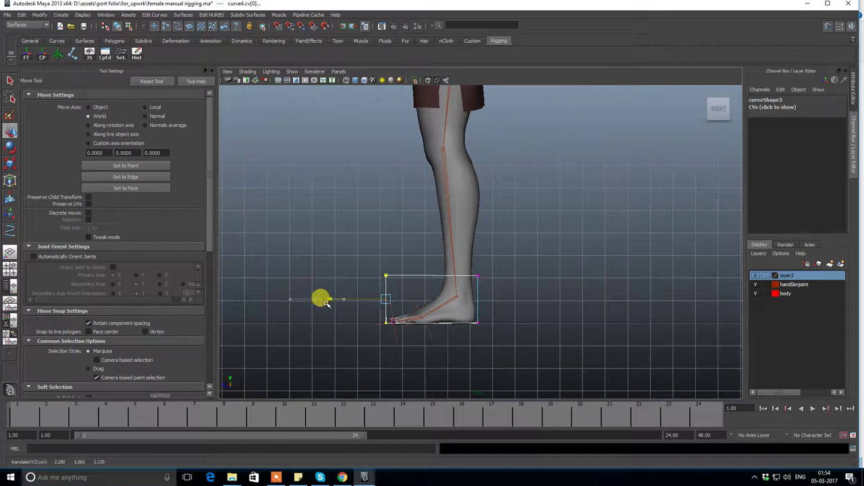
pyautogui.click(343, 243)
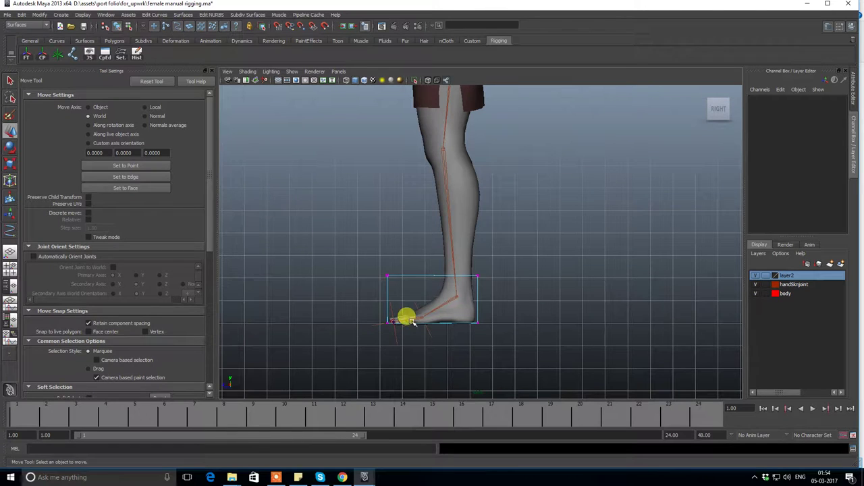
pyautogui.moveTo(336, 328); pyautogui.dragTo(527, 276)
pyautogui.click(311, 214)
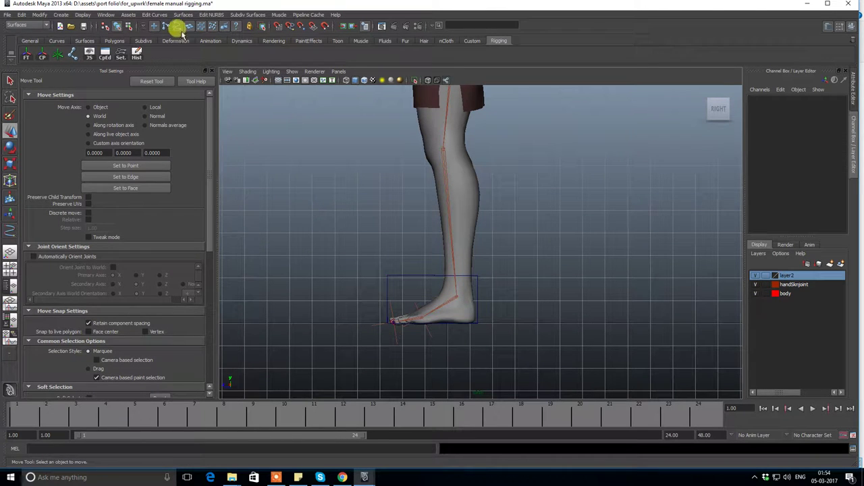
# Change a viewport display filter, then lower curve4's top CVs onto the foot.
pyautogui.click(288, 71)
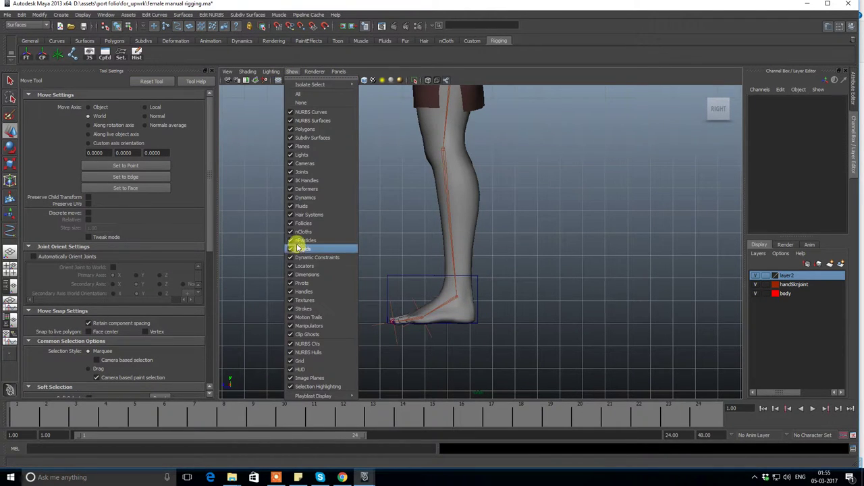
pyautogui.click(293, 183)
pyautogui.click(434, 276)
pyautogui.moveTo(434, 275); pyautogui.dragTo(423, 244, button='right')
pyautogui.moveTo(549, 282); pyautogui.dragTo(378, 266)
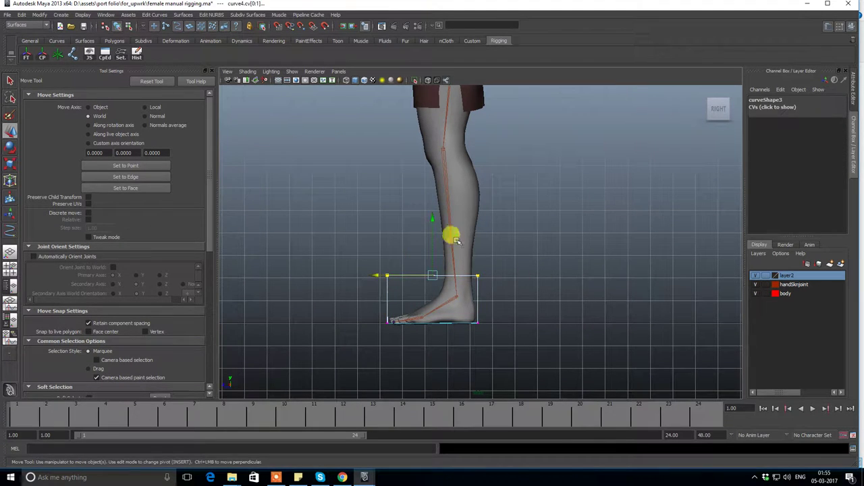
pyautogui.moveTo(426, 216); pyautogui.dragTo(430, 241)
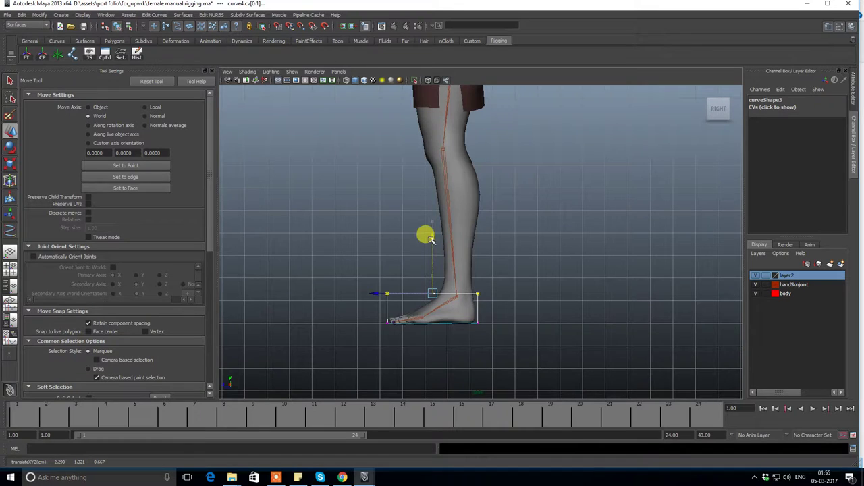
# Nudge the toe-side CVs inward, then return curve4 to object mode.
pyautogui.keyDown('alt'); pyautogui.moveTo(430, 239); pyautogui.dragTo(473, 309, button='right'); pyautogui.keyUp('alt')
pyautogui.moveTo(467, 284); pyautogui.dragTo(508, 386)
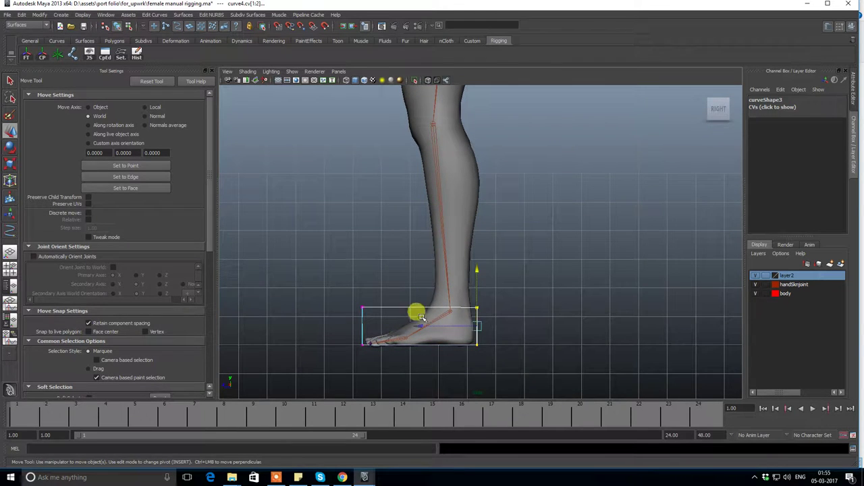
pyautogui.moveTo(422, 325); pyautogui.dragTo(418, 326)
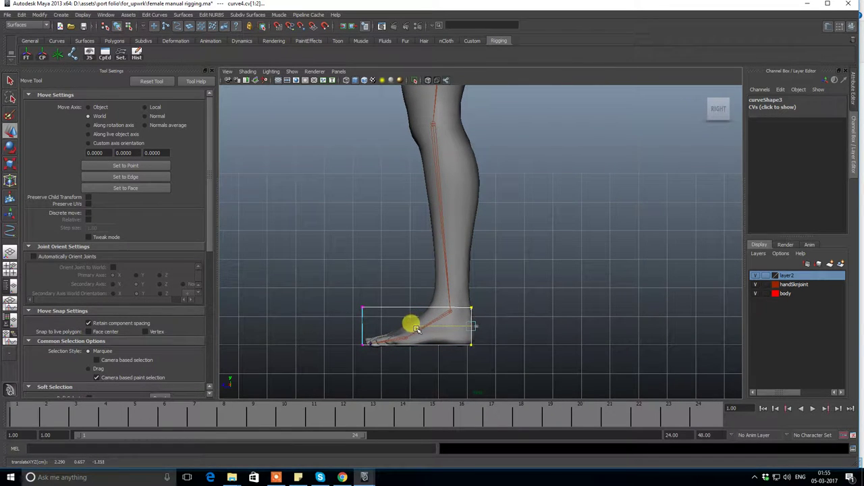
pyautogui.moveTo(317, 277); pyautogui.dragTo(368, 367)
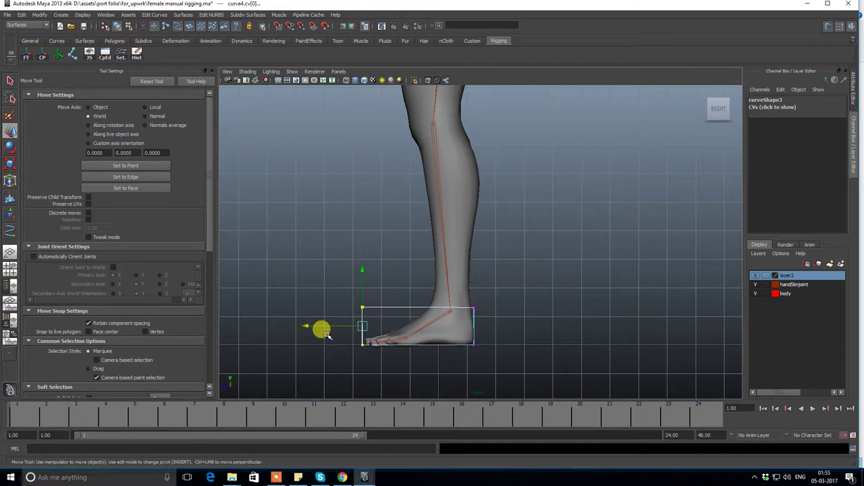
pyautogui.click(312, 326)
pyautogui.moveTo(388, 308); pyautogui.dragTo(411, 295, button='right')
pyautogui.click(386, 290)
# From the front view, pull the foot box's right-side CVs inward to the foot's edge.
pyautogui.press('space')
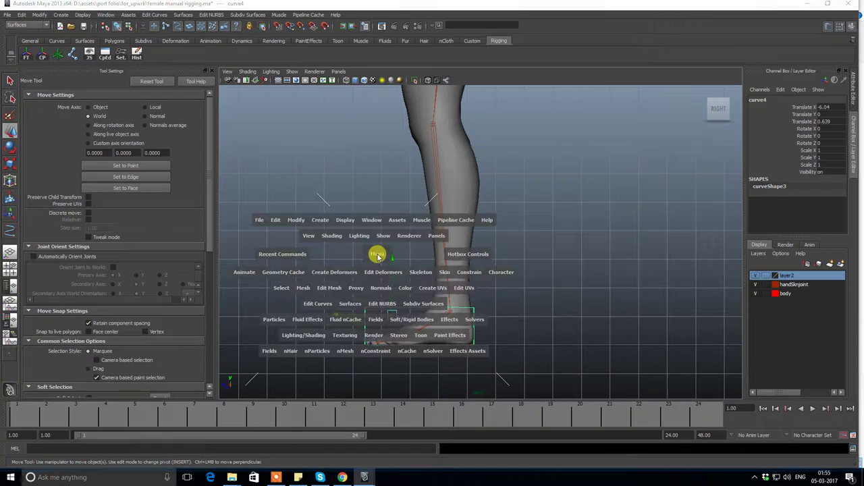
pyautogui.moveTo(377, 255); pyautogui.dragTo(380, 277)
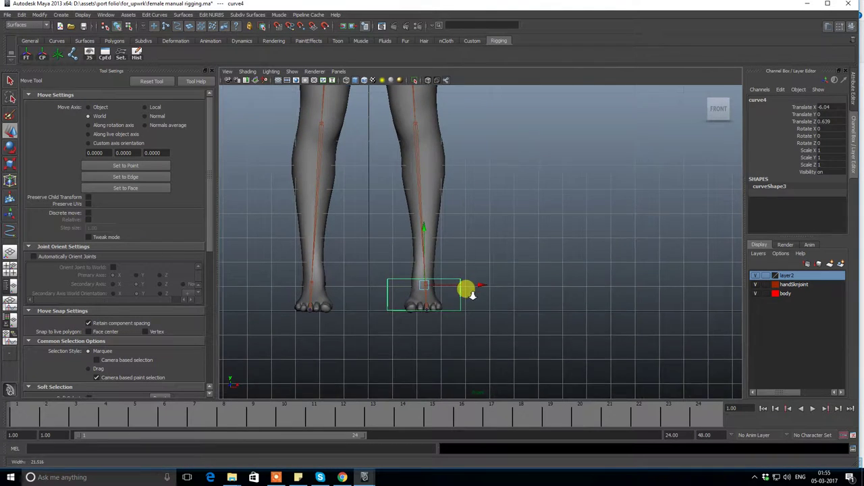
pyautogui.scroll(1, 472, 294)
pyautogui.click(479, 251)
pyautogui.moveTo(454, 289); pyautogui.dragTo(458, 292)
pyautogui.moveTo(510, 299); pyautogui.dragTo(492, 298)
# Pull the left-side CVs inward so curve4 tightly frames the right foot.
pyautogui.moveTo(362, 259); pyautogui.dragTo(380, 324)
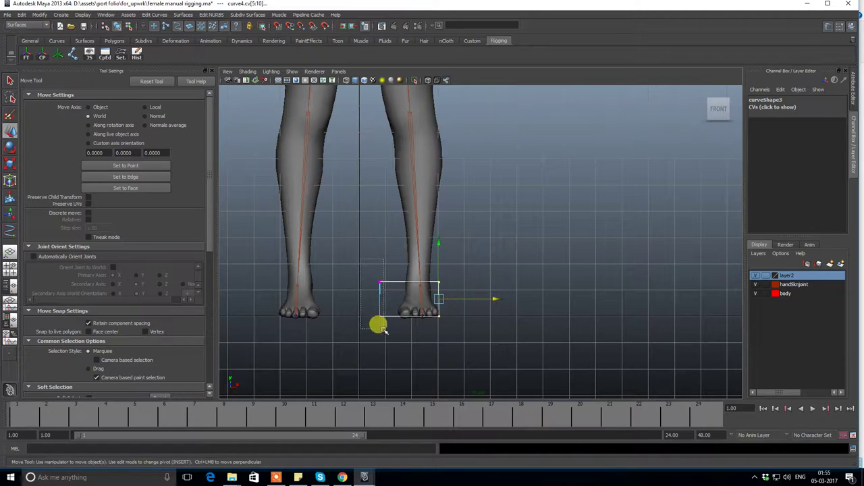
pyautogui.moveTo(433, 297); pyautogui.dragTo(447, 297)
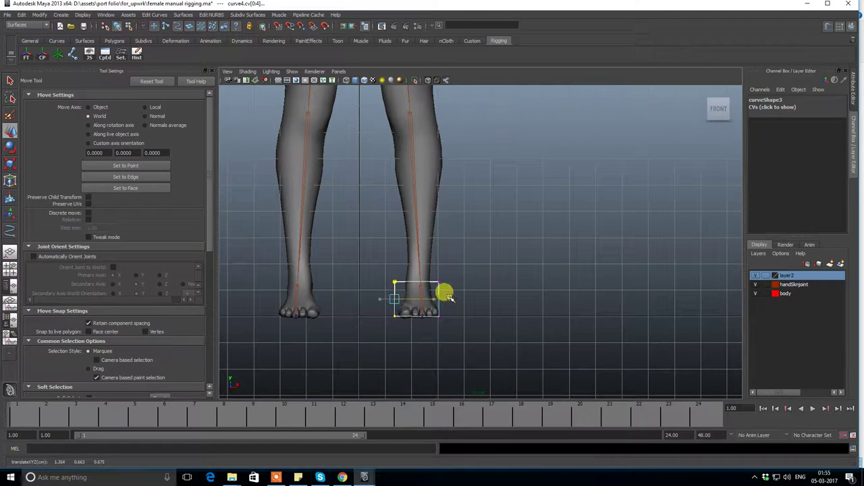
pyautogui.click(470, 257)
pyautogui.moveTo(432, 279); pyautogui.dragTo(442, 275, button='right')
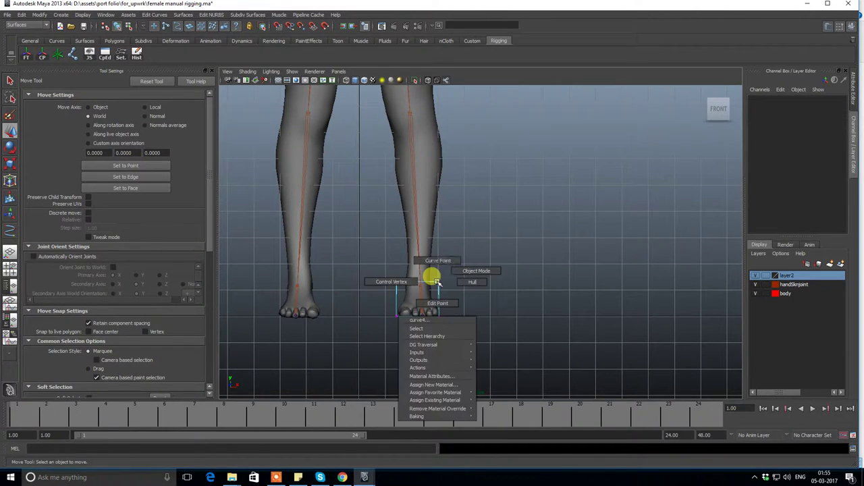
pyautogui.moveTo(436, 274); pyautogui.dragTo(458, 306)
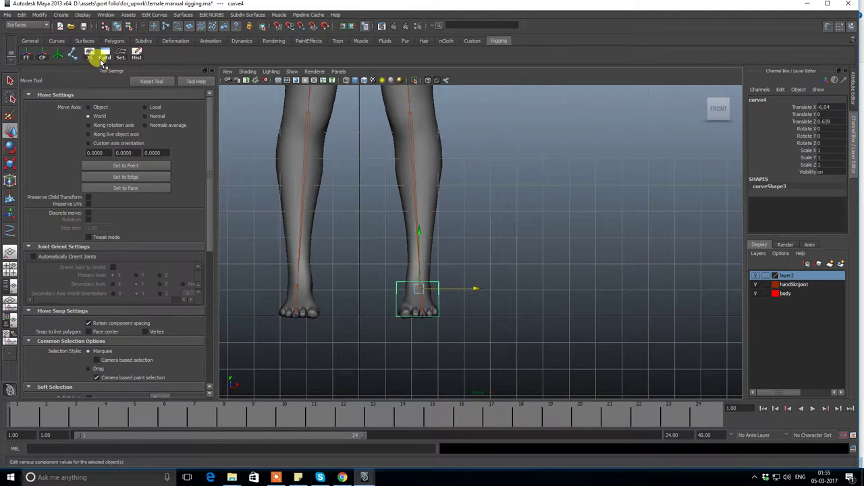
pyautogui.click(558, 201)
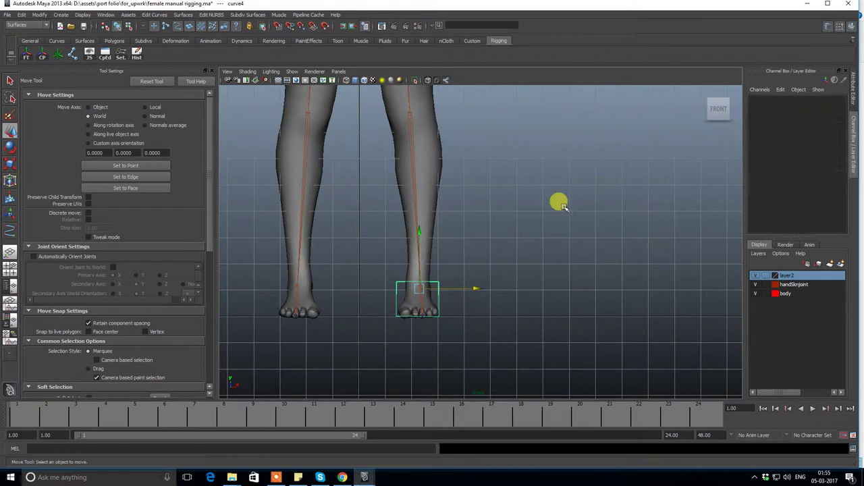
pyautogui.scroll(2, 456, 290)
# Move the foot box copy, curve5, along X and centre it over the other foot.
pyautogui.click(434, 288)
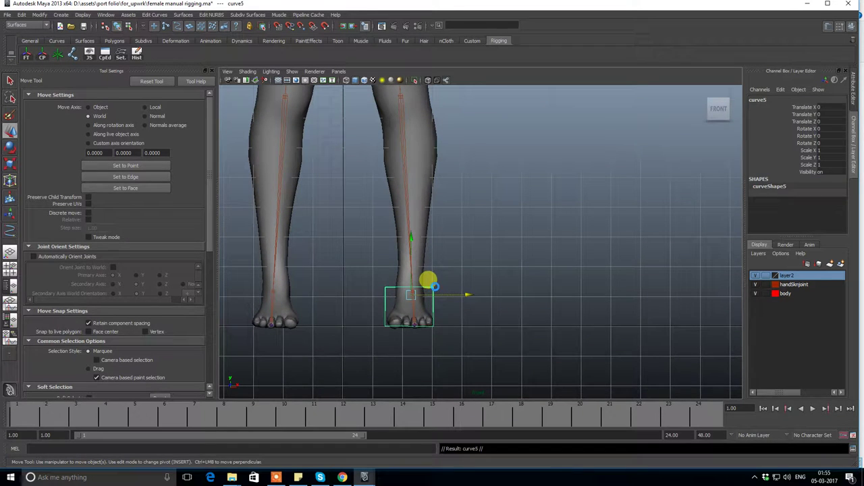
pyautogui.moveTo(469, 295); pyautogui.dragTo(333, 319)
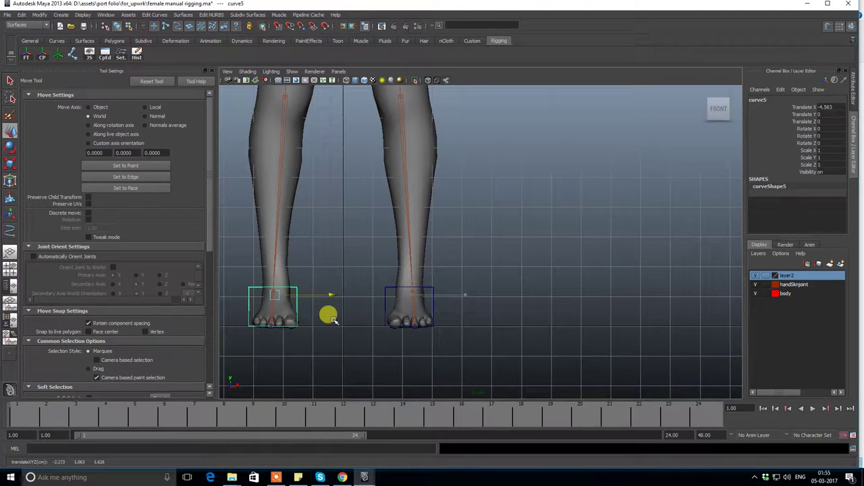
pyautogui.moveTo(335, 321)
pyautogui.keyDown('alt'); pyautogui.mouseDown(button='middle')
pyautogui.moveTo(395, 285)
pyautogui.moveTo(424, 286)
pyautogui.mouseUp(button='middle'); pyautogui.keyUp('alt')
pyautogui.scroll(1, 424, 285)
pyautogui.moveTo(435, 293); pyautogui.dragTo(436, 295)
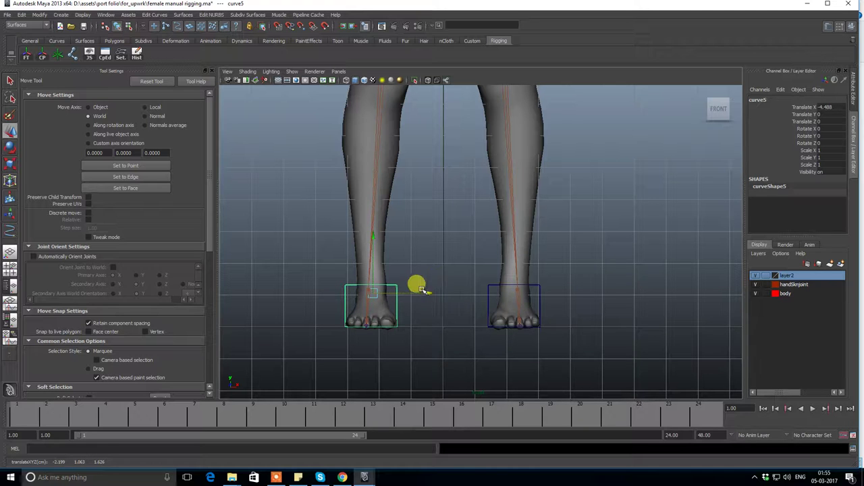
pyautogui.scroll(1, 482, 243)
pyautogui.scroll(1, 445, 245)
pyautogui.scroll(1, 422, 276)
# Duplicate the foot box and raise the copy, curve6, up to waist height.
pyautogui.hotkey('ctrl', 'd')
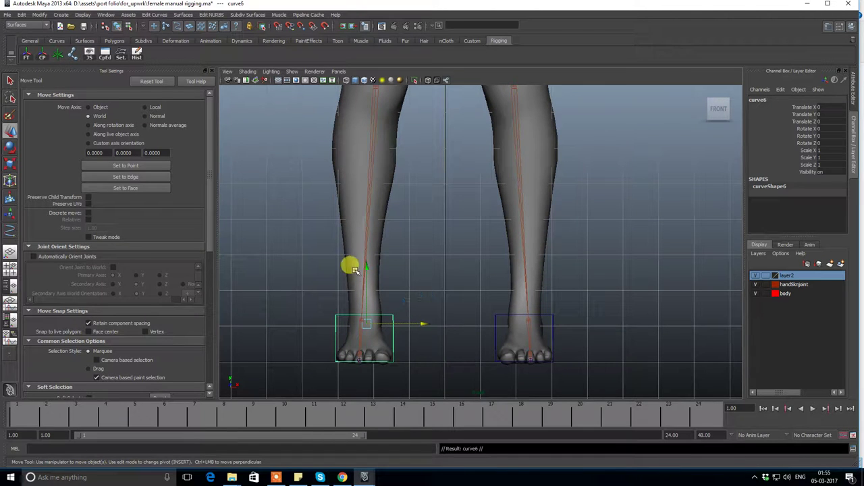
pyautogui.moveTo(366, 267); pyautogui.dragTo(372, 37)
pyautogui.keyDown('alt'); pyautogui.moveTo(372, 38); pyautogui.dragTo(400, 331, button='middle'); pyautogui.keyUp('alt')
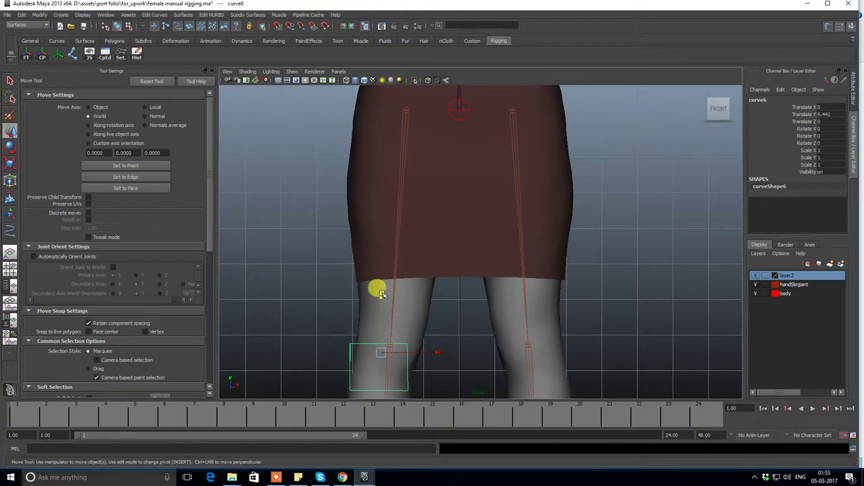
pyautogui.moveTo(381, 294); pyautogui.dragTo(380, 93)
pyautogui.keyDown('alt'); pyautogui.moveTo(380, 93); pyautogui.dragTo(368, 201, button='middle'); pyautogui.keyUp('alt')
pyautogui.moveTo(367, 170); pyautogui.dragTo(370, 154)
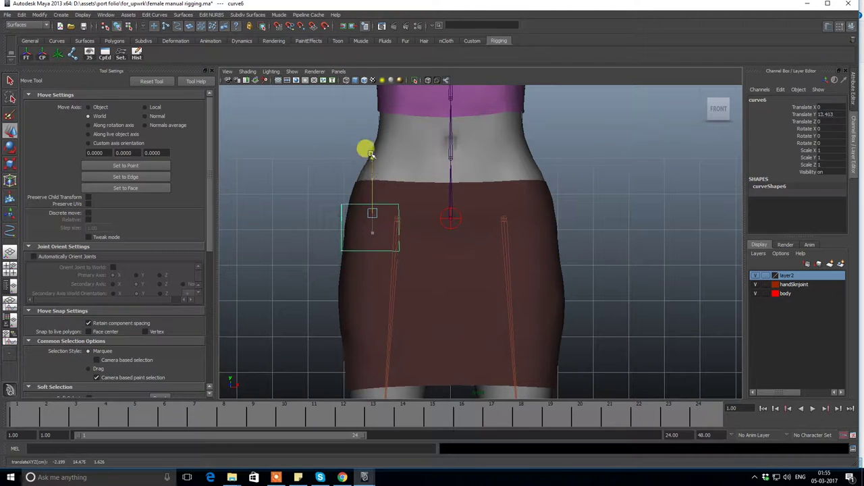
pyautogui.click(465, 206)
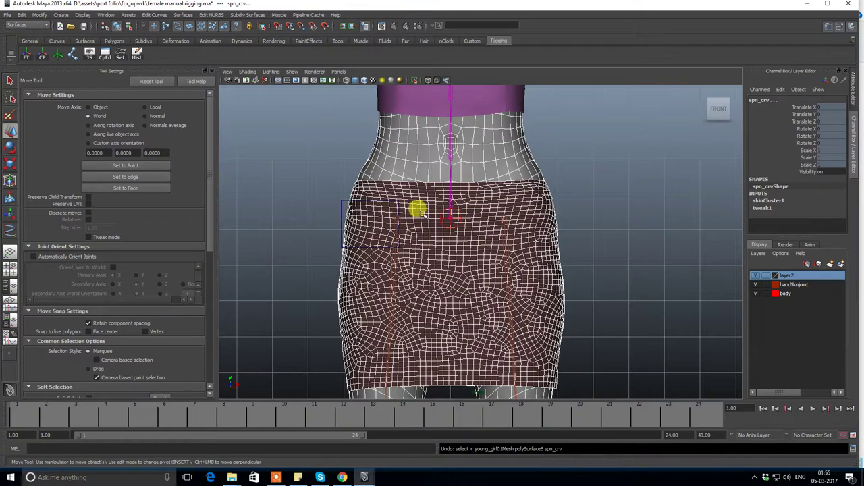
pyautogui.click(397, 212)
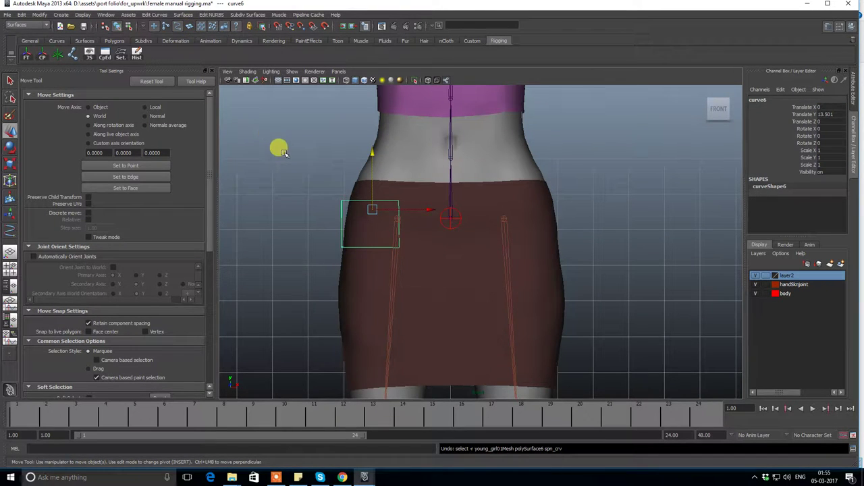
# Centre curve6 on the root joint (X 2.199, Y 13.26, Z -2.079) with the body layer hidden.
pyautogui.moveTo(372, 210); pyautogui.dragTo(450, 215)
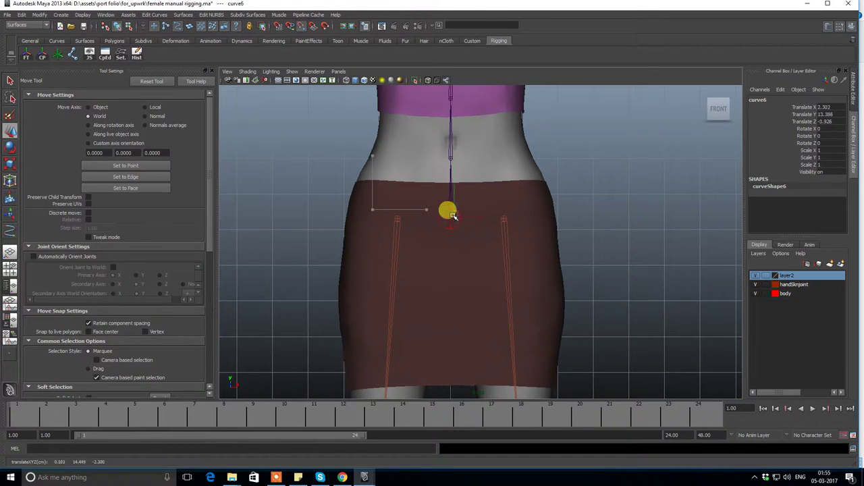
pyautogui.click(756, 293)
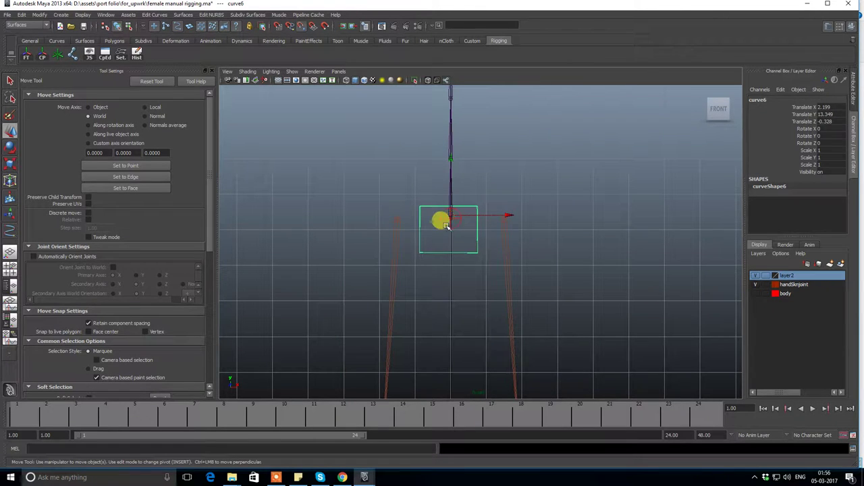
pyautogui.moveTo(453, 216); pyautogui.dragTo(450, 218)
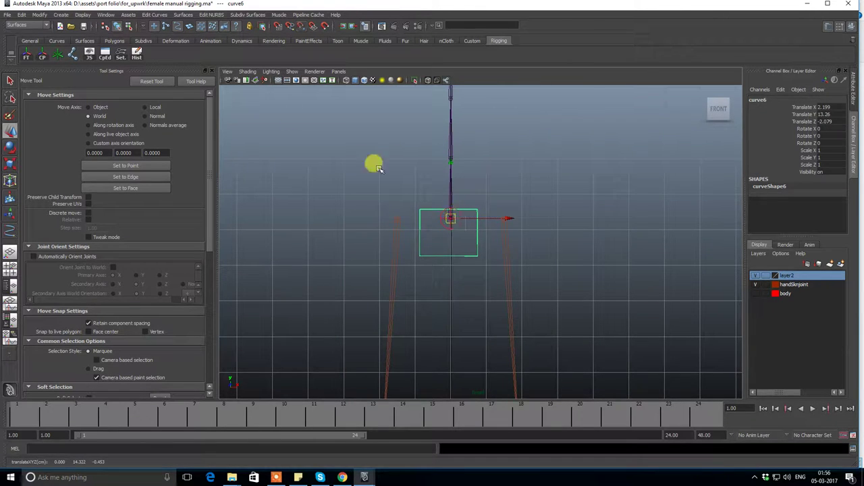
pyautogui.click(755, 293)
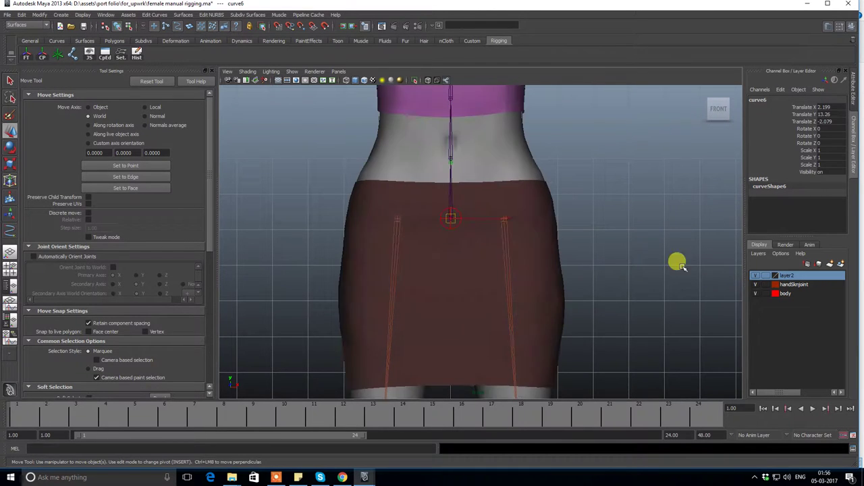
pyautogui.scroll(1, 679, 261)
pyautogui.scroll(1, 628, 233)
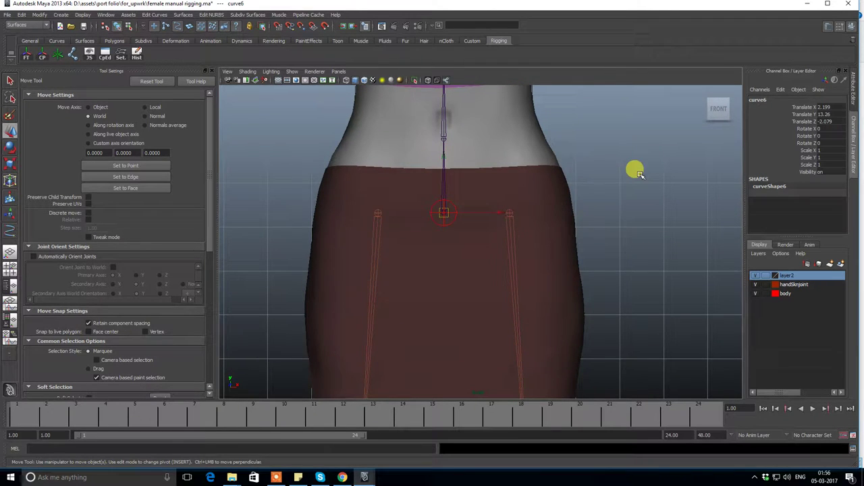
# Scale curve6 up about three times and widen its left and right sides.
pyautogui.press('r')
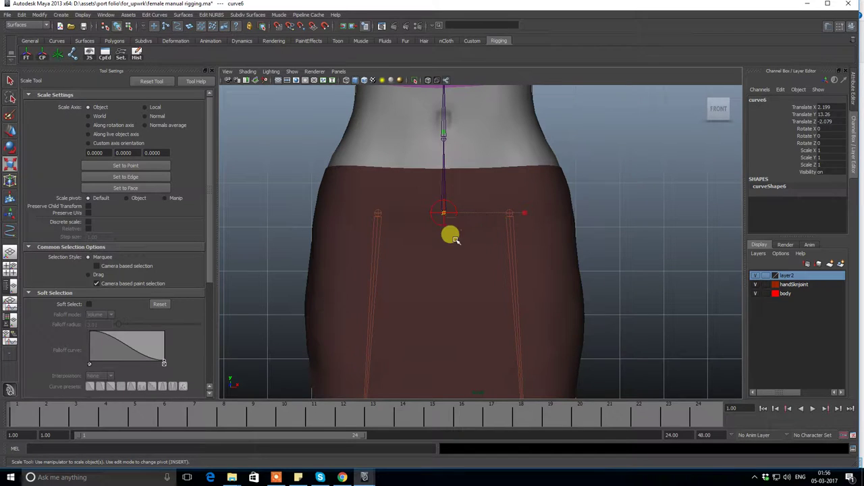
pyautogui.moveTo(443, 213); pyautogui.dragTo(720, 252)
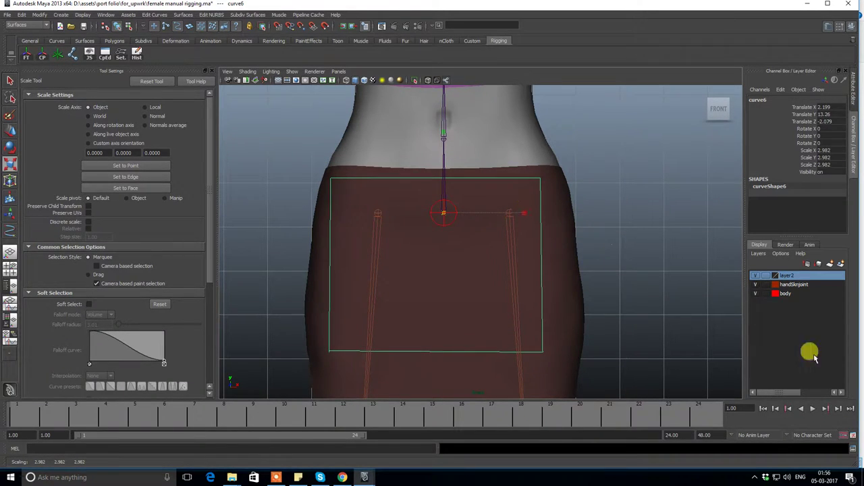
pyautogui.click(622, 152)
pyautogui.scroll(-2, 607, 162)
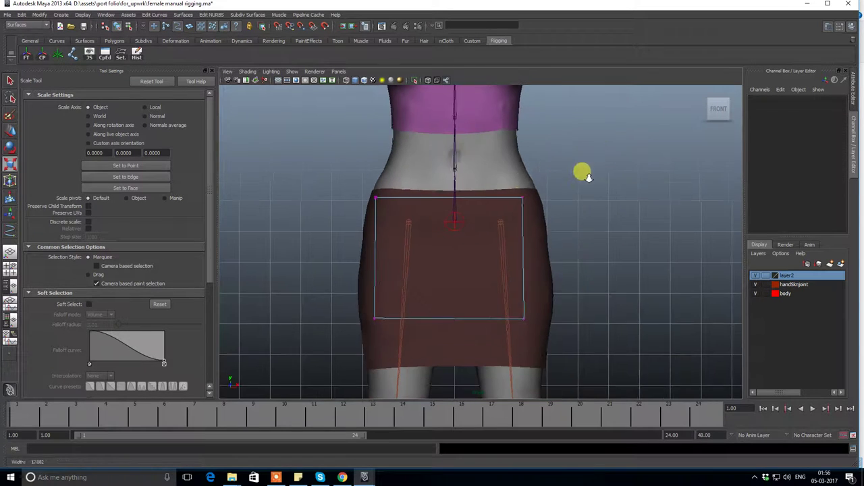
pyautogui.moveTo(498, 170); pyautogui.dragTo(601, 367)
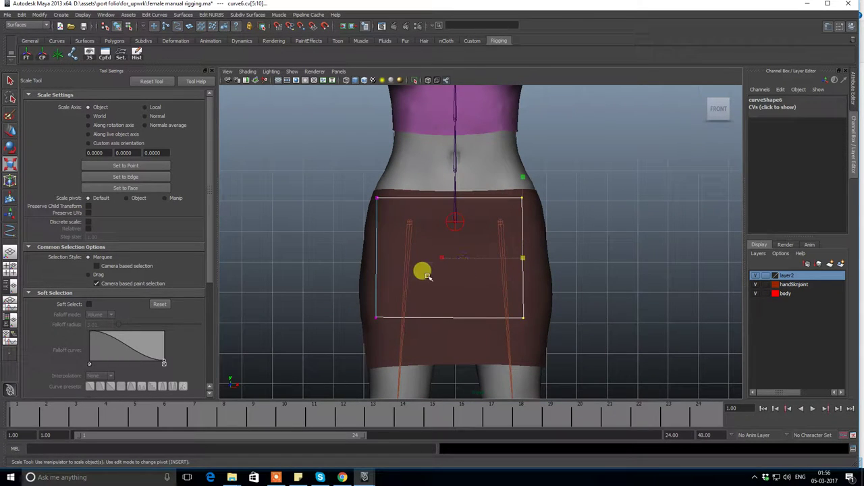
pyautogui.press('w')
pyautogui.moveTo(578, 255); pyautogui.dragTo(611, 258)
pyautogui.moveTo(337, 182); pyautogui.dragTo(403, 314)
pyautogui.moveTo(433, 256); pyautogui.dragTo(407, 260)
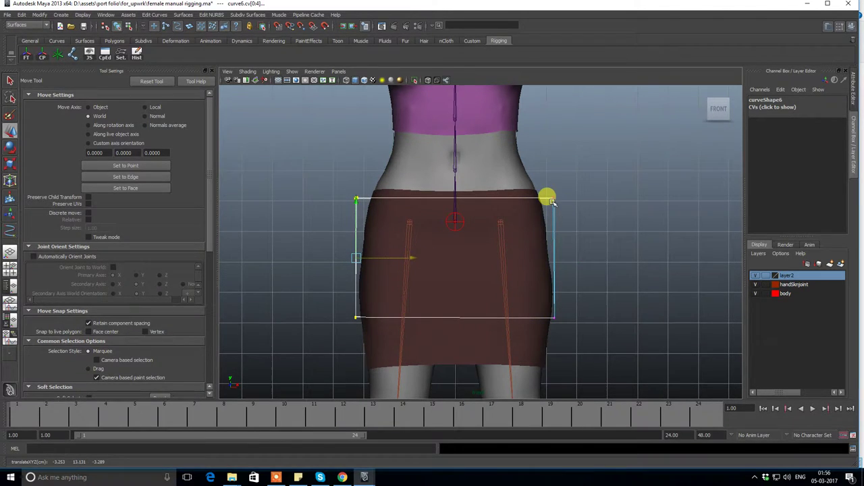
pyautogui.moveTo(552, 200); pyautogui.dragTo(545, 193, button='right')
pyautogui.click(550, 196)
# In side view, pull the box's protruding side in to the body and raise its bottom edge.
pyautogui.keyDown('alt'); pyautogui.moveTo(632, 243); pyautogui.dragTo(571, 243, button='right'); pyautogui.keyUp('alt')
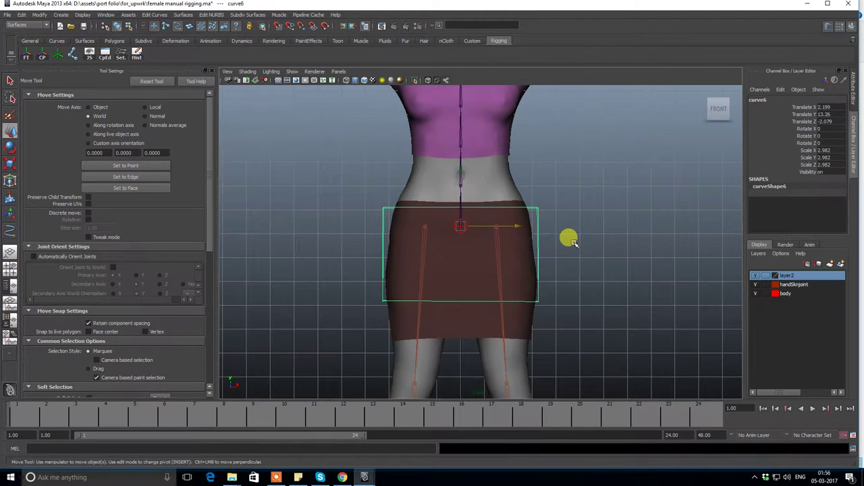
pyautogui.moveTo(571, 243); pyautogui.dragTo(595, 238)
pyautogui.press('f')
pyautogui.moveTo(461, 173)
pyautogui.keyDown('alt'); pyautogui.mouseDown(button='right')
pyautogui.moveTo(544, 187)
pyautogui.moveTo(470, 195)
pyautogui.mouseUp(button='right'); pyautogui.keyUp('alt')
pyautogui.click(553, 152)
pyautogui.moveTo(555, 152); pyautogui.dragTo(704, 368)
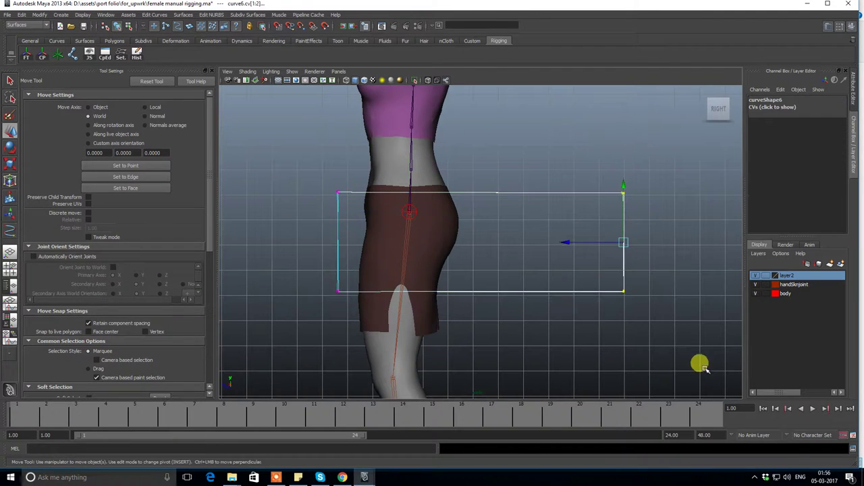
pyautogui.moveTo(577, 245); pyautogui.dragTo(408, 256)
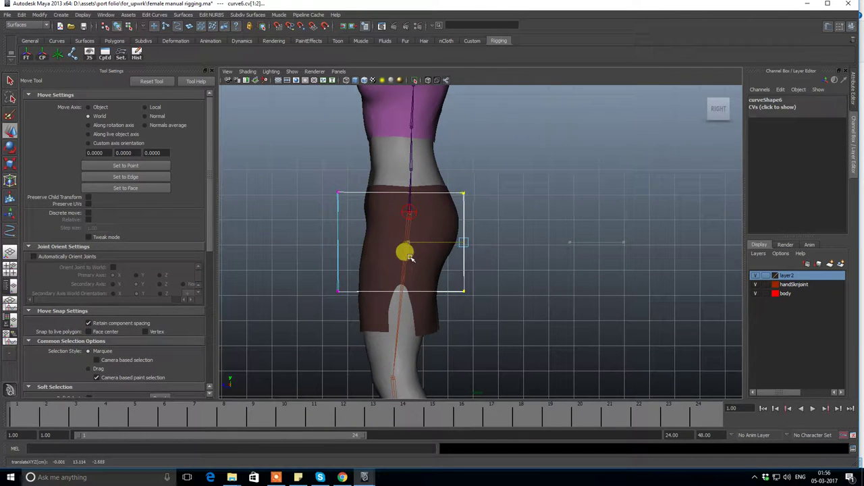
pyautogui.keyDown('alt'); pyautogui.moveTo(409, 257); pyautogui.dragTo(449, 266, button='right'); pyautogui.keyUp('alt')
pyautogui.moveTo(260, 279); pyautogui.dragTo(507, 333)
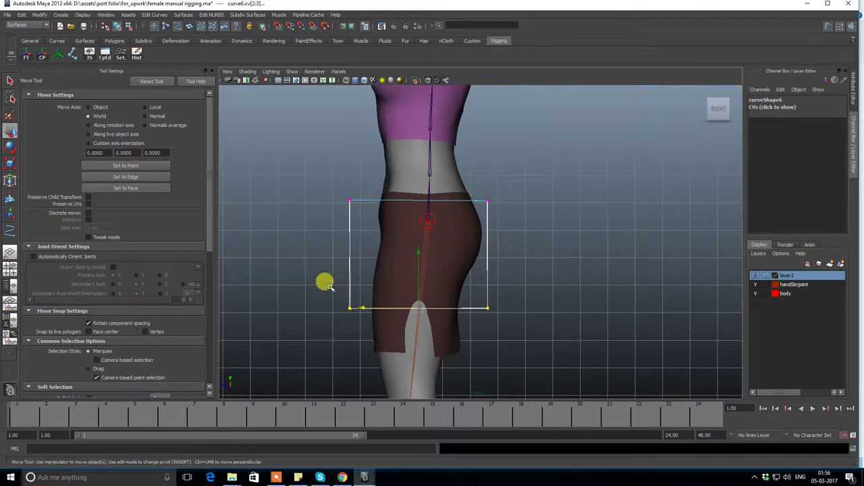
pyautogui.moveTo(419, 257); pyautogui.dragTo(416, 220)
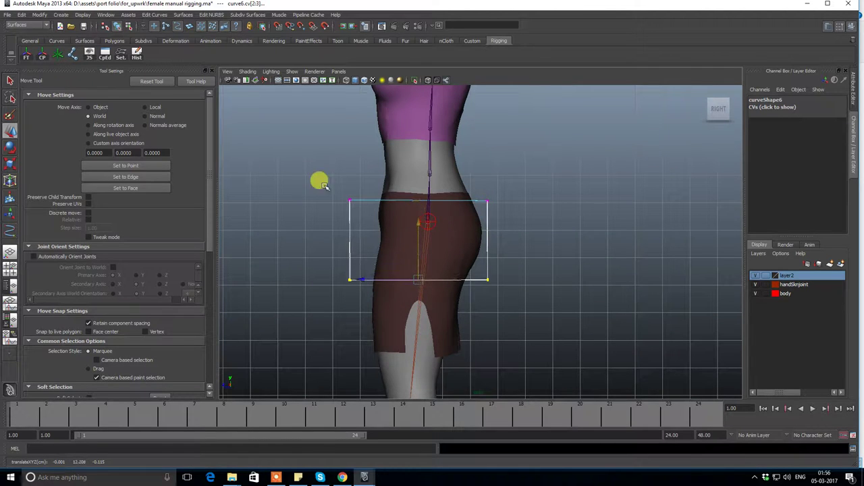
# Raise the top edge toward the waist and pull the side-view corners inward.
pyautogui.moveTo(513, 222); pyautogui.dragTo(324, 182)
pyautogui.moveTo(416, 164); pyautogui.dragTo(411, 135)
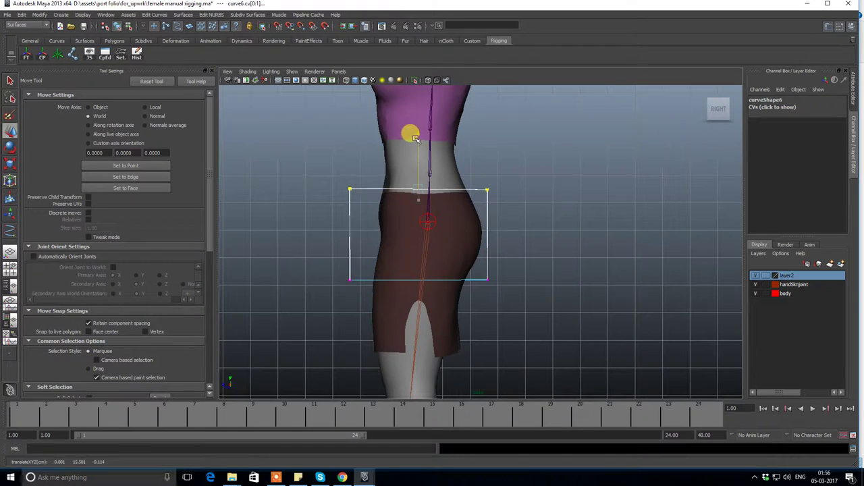
pyautogui.keyDown('alt'); pyautogui.moveTo(463, 244); pyautogui.dragTo(476, 247, button='middle'); pyautogui.keyUp('alt')
pyautogui.moveTo(332, 270); pyautogui.dragTo(553, 284)
pyautogui.moveTo(422, 218); pyautogui.dragTo(422, 209)
pyautogui.moveTo(548, 289); pyautogui.dragTo(486, 254)
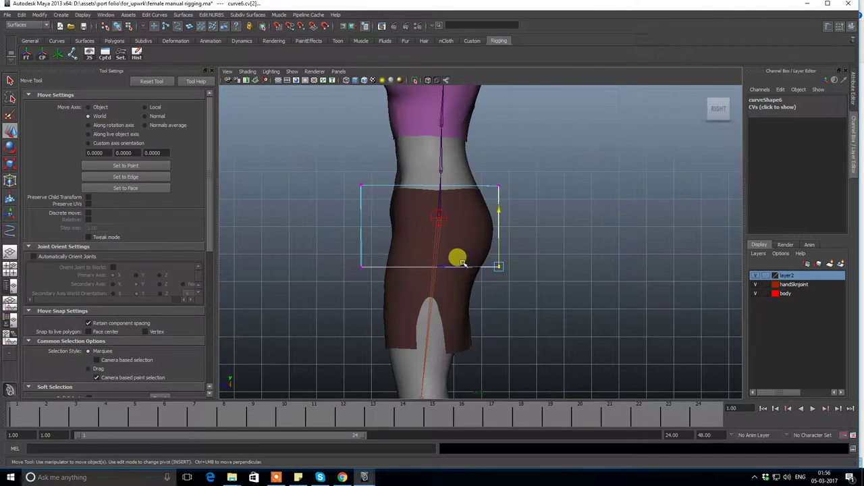
pyautogui.click(498, 187)
pyautogui.moveTo(450, 190); pyautogui.dragTo(434, 187)
pyautogui.moveTo(306, 178); pyautogui.dragTo(380, 198)
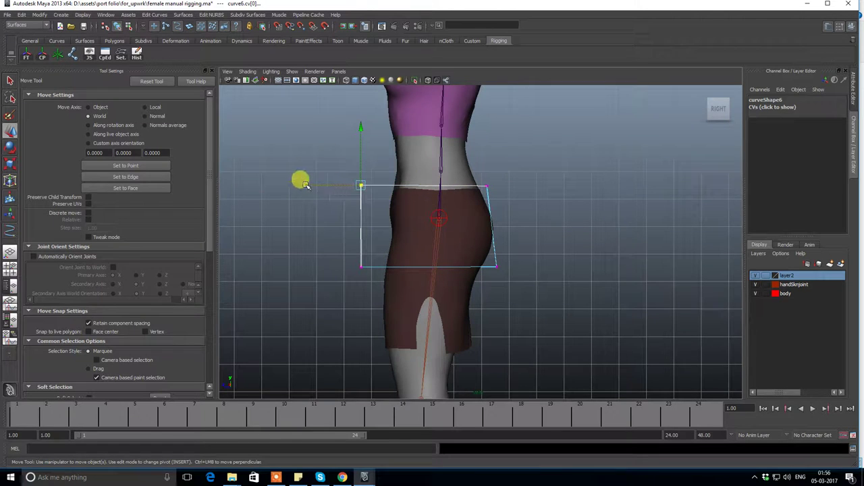
pyautogui.moveTo(305, 185); pyautogui.dragTo(332, 184)
pyautogui.moveTo(304, 238); pyautogui.dragTo(376, 295)
pyautogui.moveTo(300, 266); pyautogui.dragTo(321, 267)
# From the front, pull the box's top corners inward to taper it around the hips.
pyautogui.press('space')
pyautogui.moveTo(597, 219); pyautogui.dragTo(594, 230)
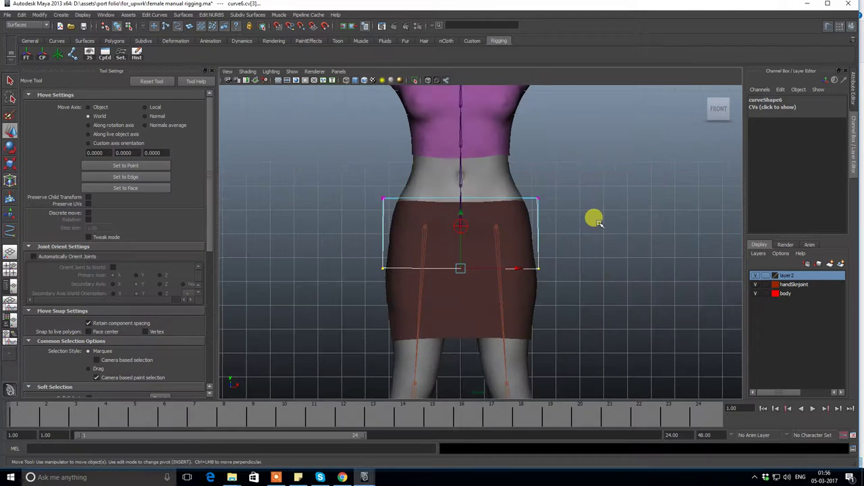
pyautogui.scroll(1, 580, 230)
pyautogui.scroll(1, 540, 189)
pyautogui.moveTo(530, 161); pyautogui.dragTo(564, 192)
pyautogui.moveTo(615, 181); pyautogui.dragTo(604, 184)
pyautogui.moveTo(376, 171); pyautogui.dragTo(348, 196)
pyautogui.moveTo(397, 181); pyautogui.dragTo(409, 180)
# Lower the box's bottom edge slightly so it reaches the upper thighs.
pyautogui.moveTo(324, 256); pyautogui.dragTo(390, 294)
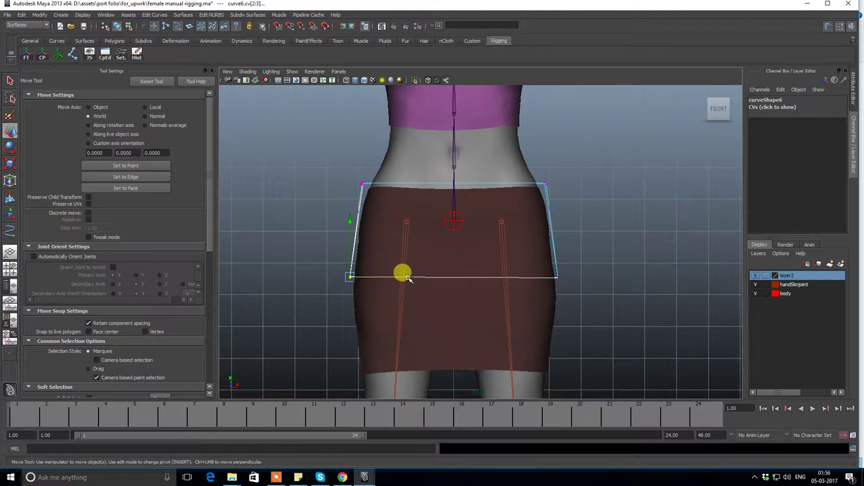
pyautogui.moveTo(539, 252); pyautogui.dragTo(614, 319)
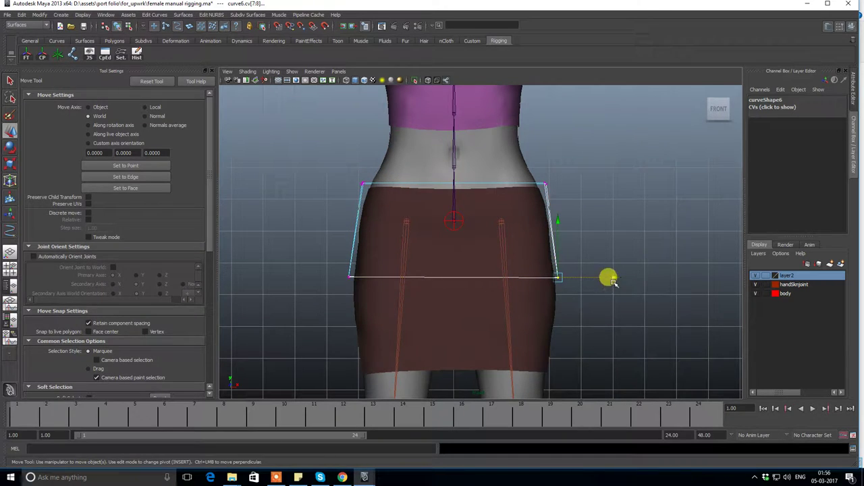
pyautogui.click(609, 216)
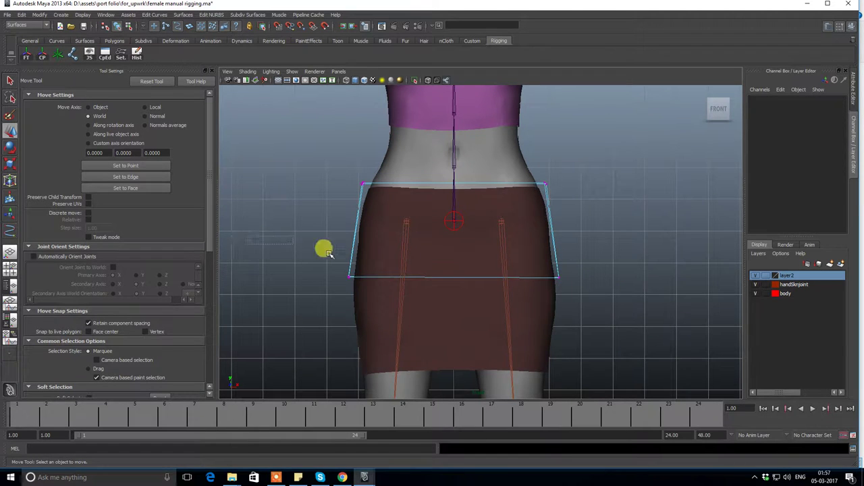
pyautogui.moveTo(328, 253); pyautogui.dragTo(646, 342)
pyautogui.moveTo(449, 218); pyautogui.dragTo(455, 239)
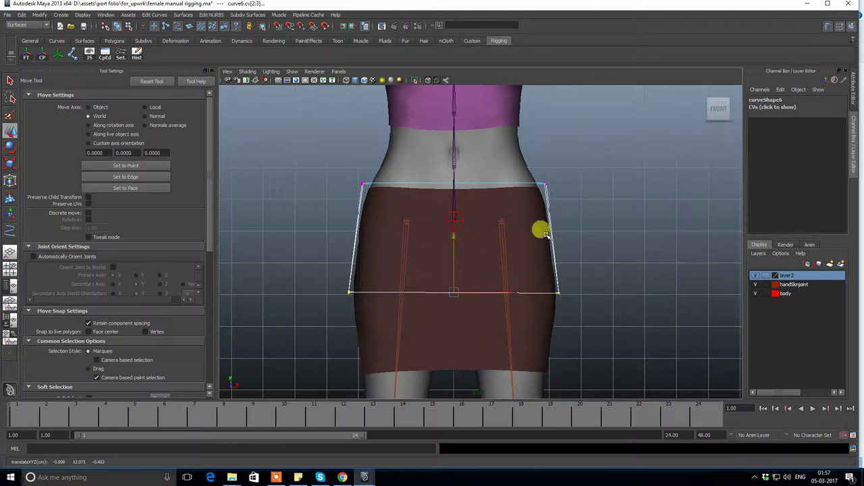
pyautogui.click(578, 191)
pyautogui.moveTo(598, 222)
pyautogui.mouseDown()
pyautogui.moveTo(502, 198)
pyautogui.moveTo(471, 395)
pyautogui.moveTo(499, 213)
pyautogui.mouseUp()
# Select curve6 as an object and freeze its transformations.
pyautogui.rightClick(508, 228)
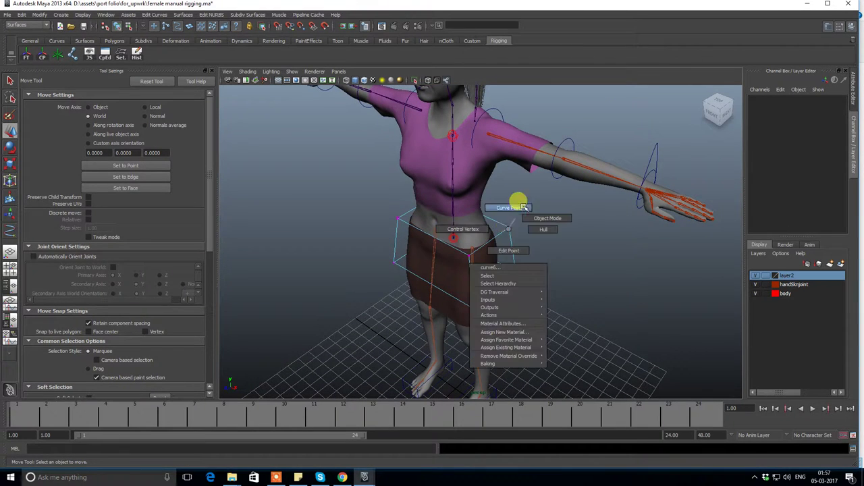
pyautogui.click(517, 228)
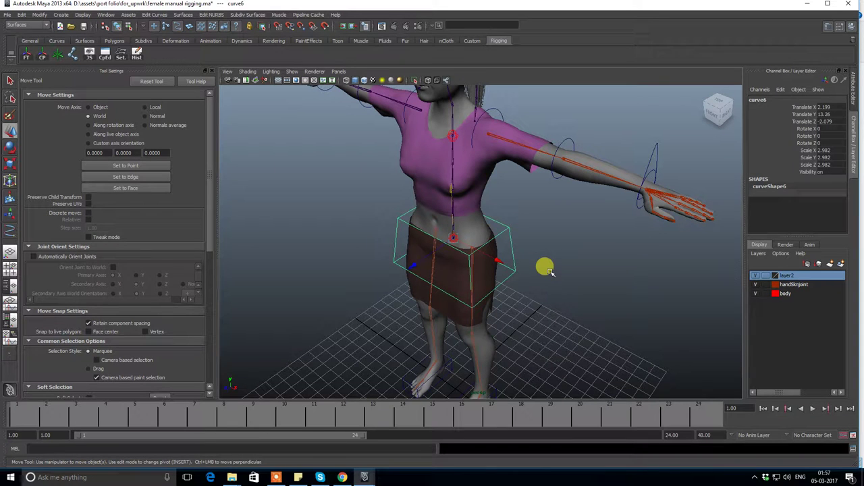
pyautogui.keyDown('alt'); pyautogui.moveTo(553, 241); pyautogui.dragTo(551, 220); pyautogui.keyUp('alt')
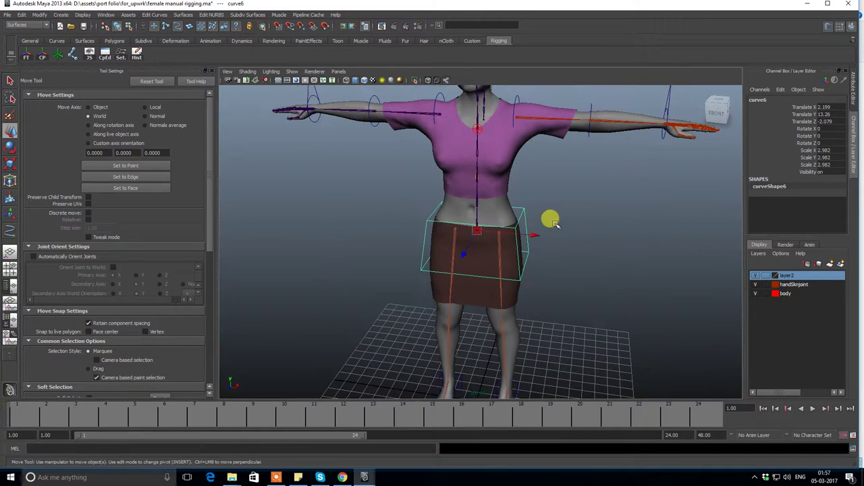
pyautogui.click(35, 57)
pyautogui.moveTo(414, 245)
pyautogui.keyDown('alt'); pyautogui.mouseDown()
pyautogui.moveTo(550, 216)
pyautogui.moveTo(515, 216)
pyautogui.moveTo(439, 247)
pyautogui.moveTo(413, 193)
pyautogui.mouseUp(); pyautogui.keyUp('alt')
# Duplicate the hip box and raise the copy, curve7, to chest height (Translate Y 6.704).
pyautogui.hotkey('ctrl', 'd')
pyautogui.press('space')
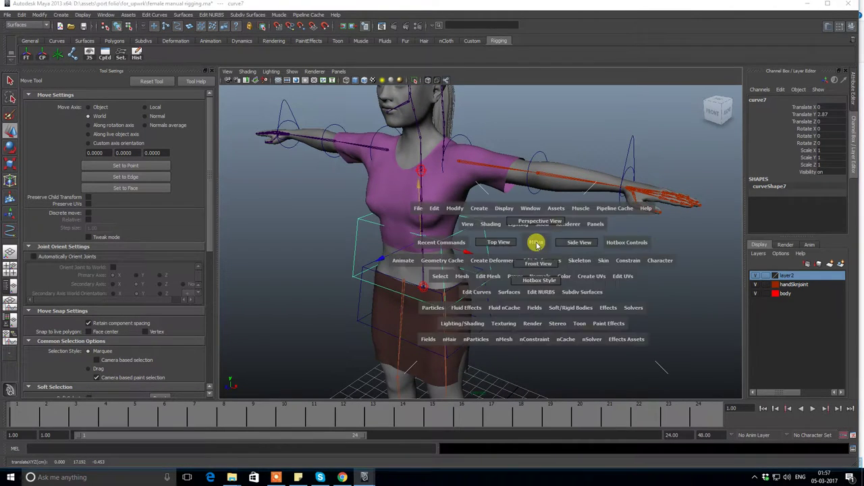
pyautogui.click(533, 241)
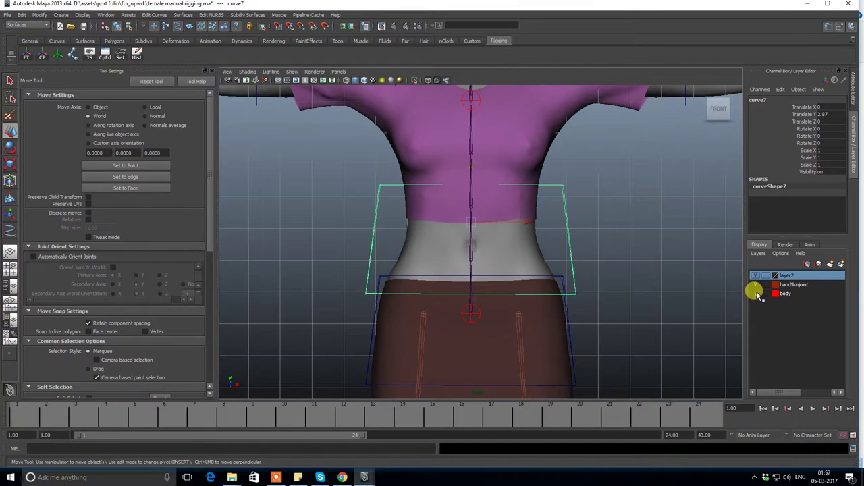
pyautogui.click(755, 293)
pyautogui.keyDown('alt'); pyautogui.moveTo(607, 225); pyautogui.dragTo(614, 293, button='middle'); pyautogui.keyUp('alt')
pyautogui.scroll(2, 588, 232)
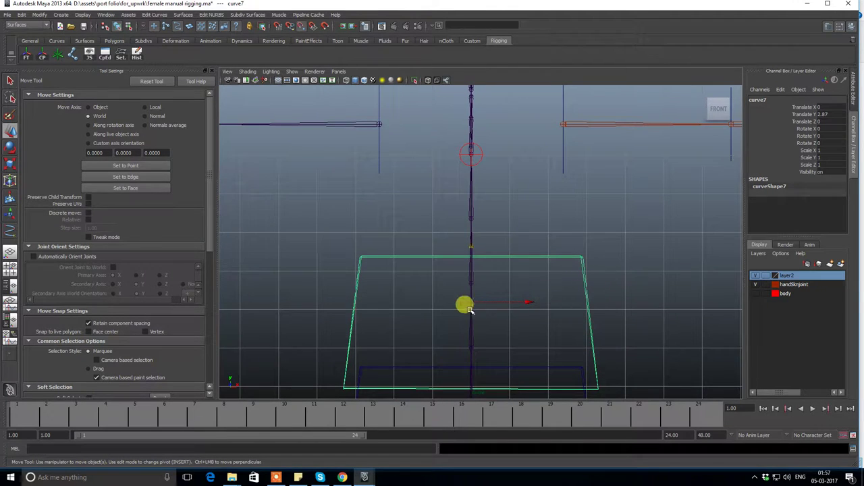
pyautogui.moveTo(469, 249)
pyautogui.mouseDown()
pyautogui.moveTo(465, 135)
pyautogui.moveTo(464, 151)
pyautogui.mouseUp()
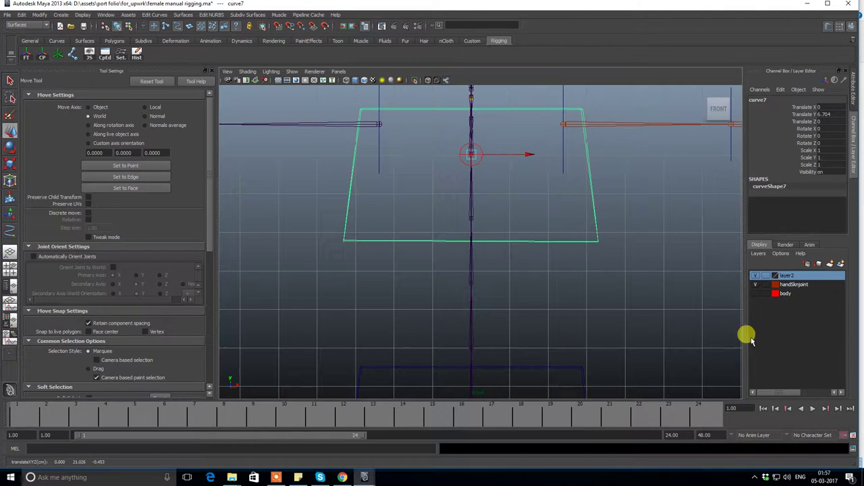
pyautogui.click(755, 293)
pyautogui.scroll(-3, 637, 250)
pyautogui.scroll(-1, 573, 299)
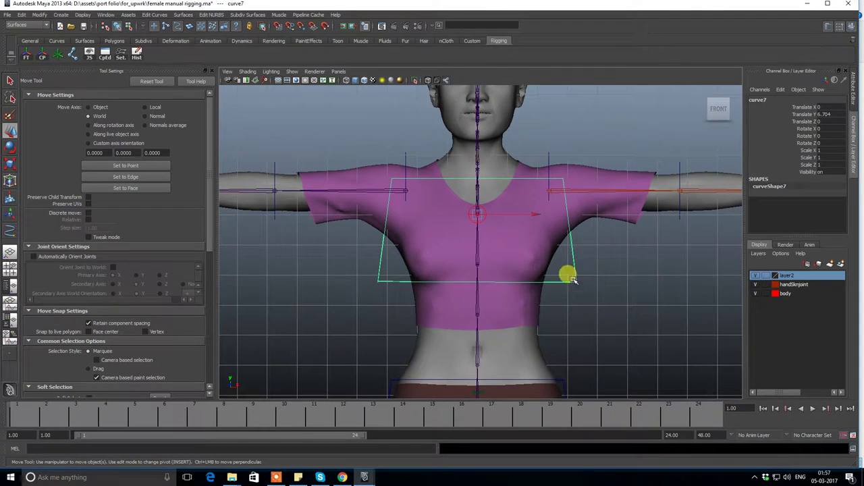
# In component mode, pull curve7's lower-left corner CVs inward from the front.
pyautogui.press('F8')
pyautogui.moveTo(552, 256)
pyautogui.mouseDown()
pyautogui.moveTo(623, 304)
pyautogui.moveTo(606, 289)
pyautogui.mouseUp()
pyautogui.moveTo(332, 280); pyautogui.dragTo(407, 307)
pyautogui.moveTo(427, 280); pyautogui.dragTo(449, 282)
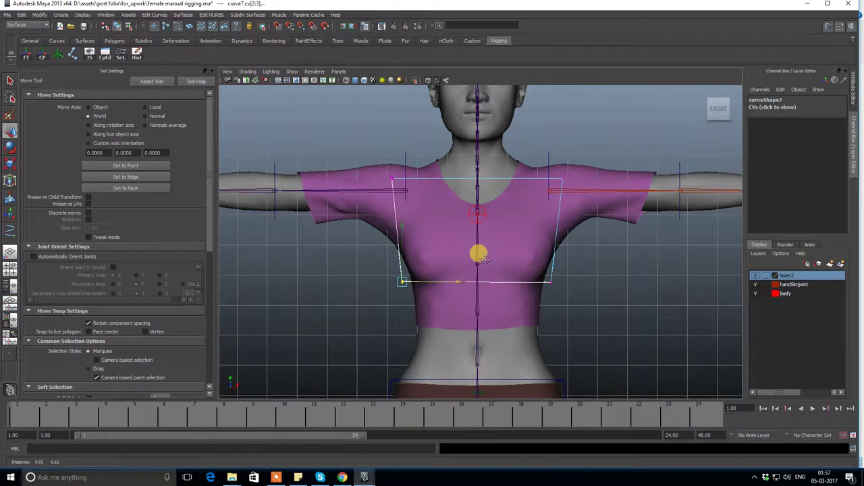
pyautogui.keyDown('alt'); pyautogui.moveTo(554, 173); pyautogui.dragTo(553, 234, button='middle'); pyautogui.keyUp('alt')
pyautogui.moveTo(540, 227); pyautogui.dragTo(612, 234)
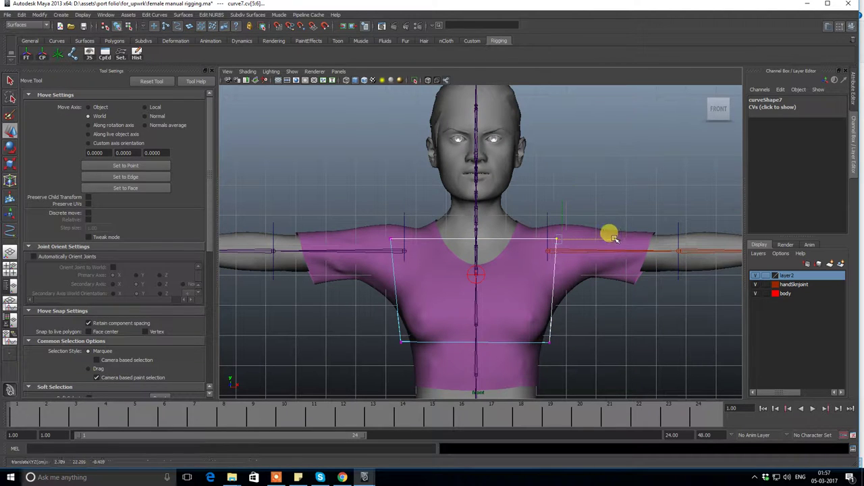
pyautogui.moveTo(353, 215); pyautogui.dragTo(419, 251)
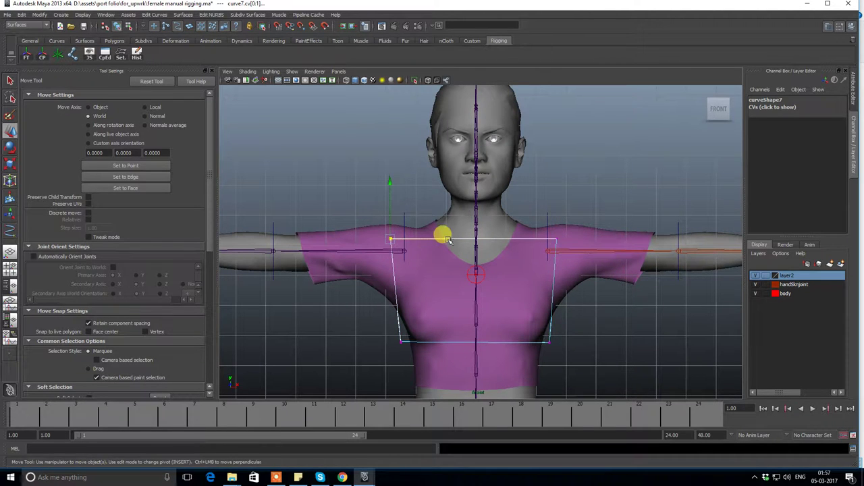
# From the side, adjust the chest box's bottom and top-front corners to hug the chest.
pyautogui.press('space')
pyautogui.moveTo(459, 283); pyautogui.dragTo(482, 279)
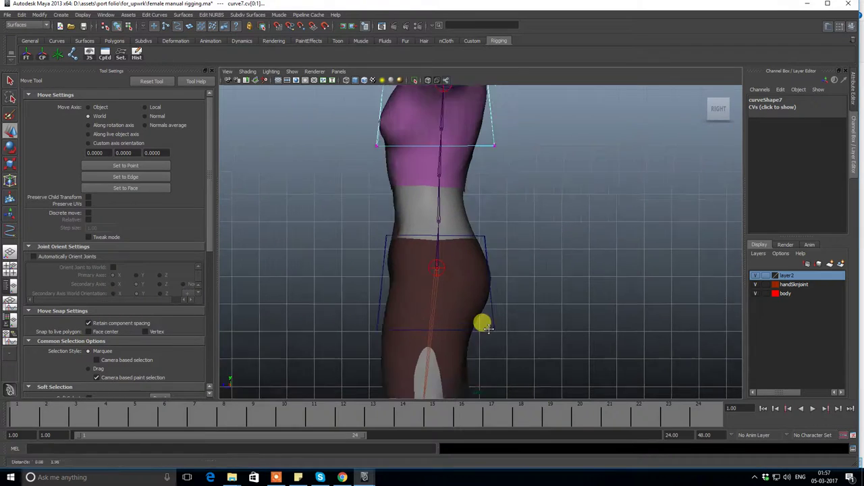
pyautogui.keyDown('alt'); pyautogui.moveTo(484, 326); pyautogui.dragTo(496, 343, button='middle'); pyautogui.keyUp('alt')
pyautogui.click(390, 248)
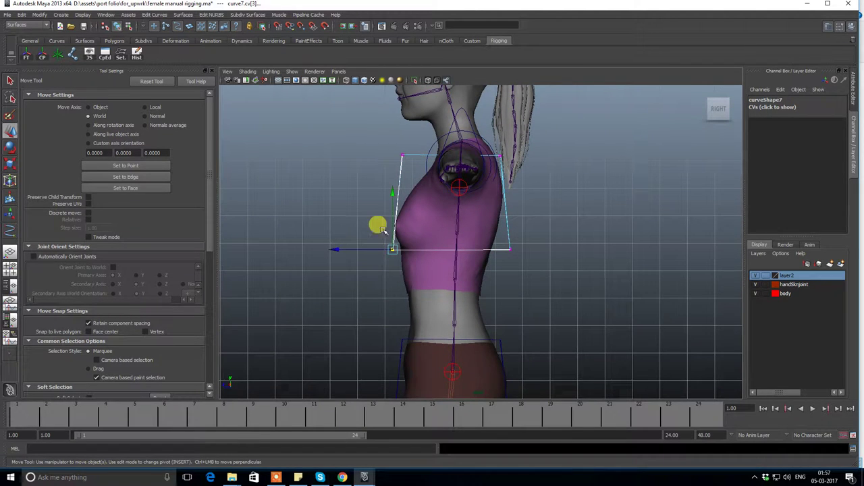
pyautogui.moveTo(390, 193); pyautogui.dragTo(380, 234)
pyautogui.moveTo(337, 254); pyautogui.dragTo(339, 250)
pyautogui.click(402, 158)
pyautogui.moveTo(343, 154); pyautogui.dragTo(353, 151)
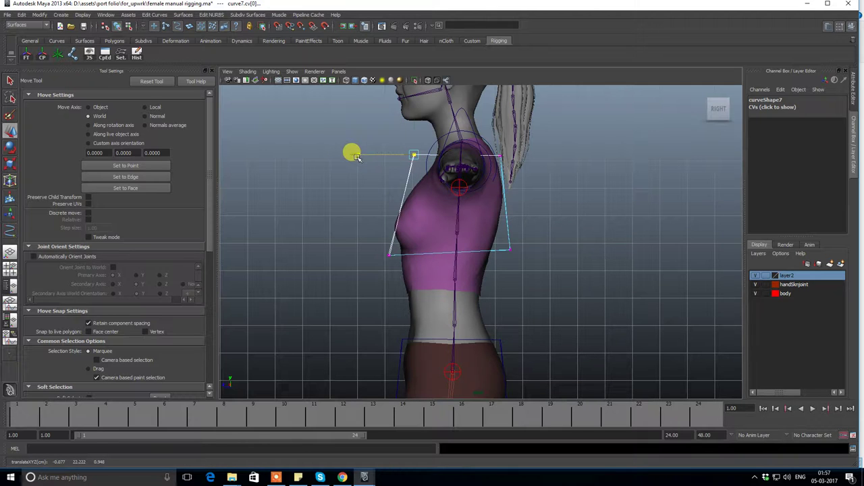
pyautogui.moveTo(405, 91); pyautogui.dragTo(405, 102)
# Pull the chest box's upper back corner down toward the shoulder.
pyautogui.moveTo(493, 235); pyautogui.dragTo(538, 277)
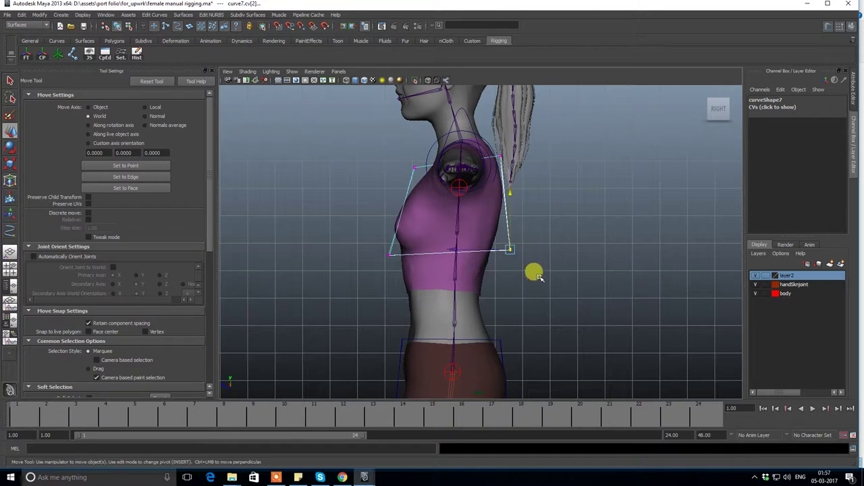
pyautogui.keyDown('alt'); pyautogui.moveTo(503, 247); pyautogui.dragTo(510, 294, button='middle'); pyautogui.keyUp('alt')
pyautogui.click(506, 203)
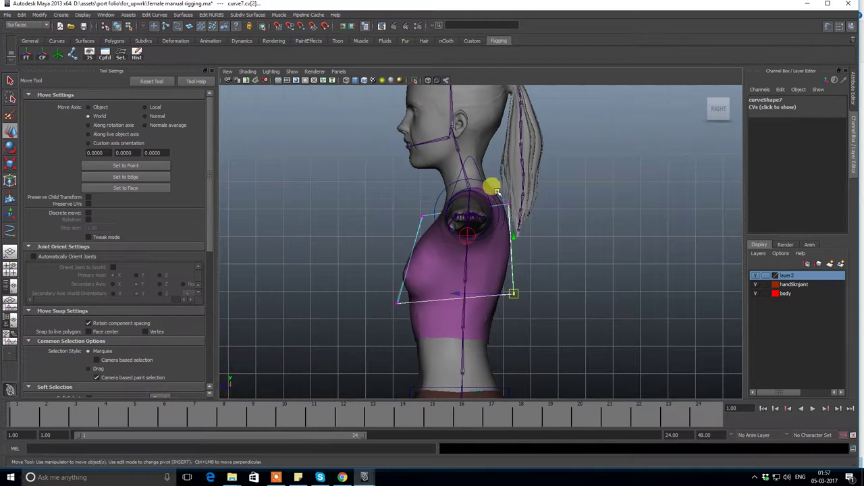
pyautogui.moveTo(507, 203); pyautogui.dragTo(510, 210)
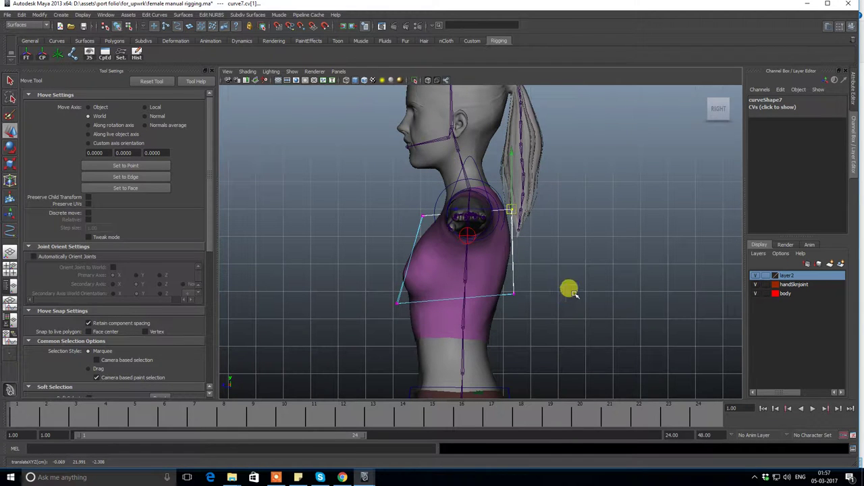
pyautogui.press('space')
pyautogui.moveTo(574, 247); pyautogui.dragTo(511, 232)
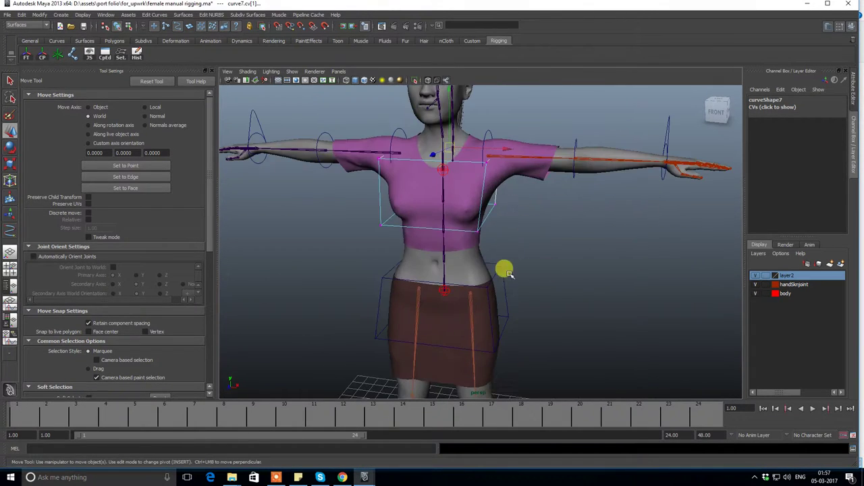
pyautogui.click(510, 273)
pyautogui.click(601, 249)
pyautogui.keyDown('alt'); pyautogui.moveTo(603, 247); pyautogui.dragTo(511, 245, button='right'); pyautogui.keyUp('alt')
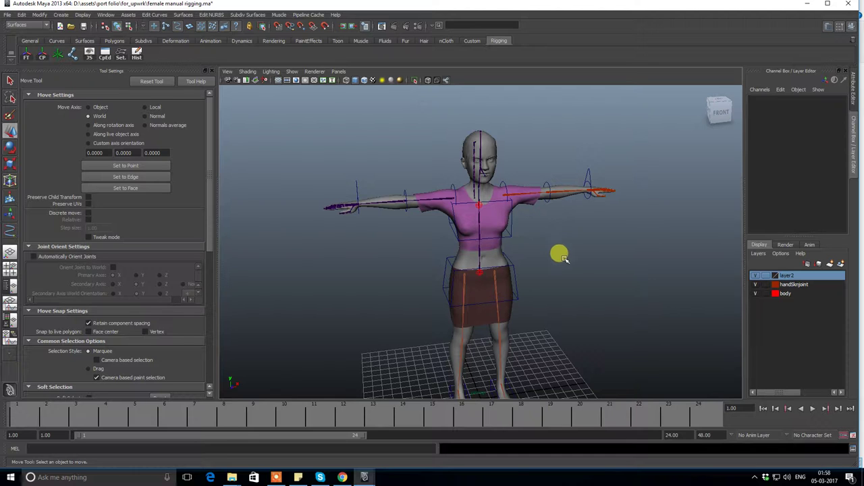
pyautogui.scroll(2, 577, 297)
pyautogui.scroll(2, 567, 294)
pyautogui.click(514, 276)
pyautogui.moveTo(515, 276)
pyautogui.keyDown('alt'); pyautogui.mouseDown()
pyautogui.moveTo(502, 270)
pyautogui.moveTo(569, 270)
pyautogui.moveTo(556, 247)
pyautogui.moveTo(479, 247)
pyautogui.moveTo(502, 244)
pyautogui.moveTo(506, 232)
pyautogui.mouseUp(); pyautogui.keyUp('alt')
pyautogui.hotkey('ctrl', 's')
pyautogui.keyDown('alt'); pyautogui.moveTo(507, 231); pyautogui.dragTo(526, 244, button='right'); pyautogui.keyUp('alt')
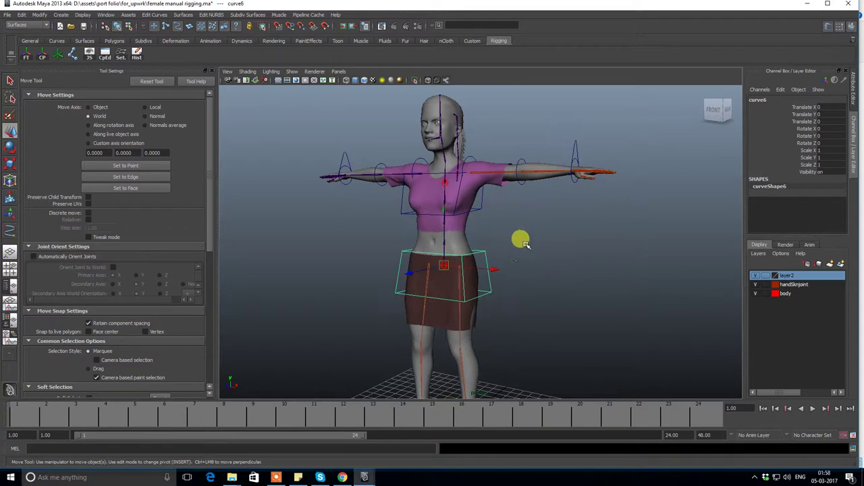
pyautogui.click(276, 477)
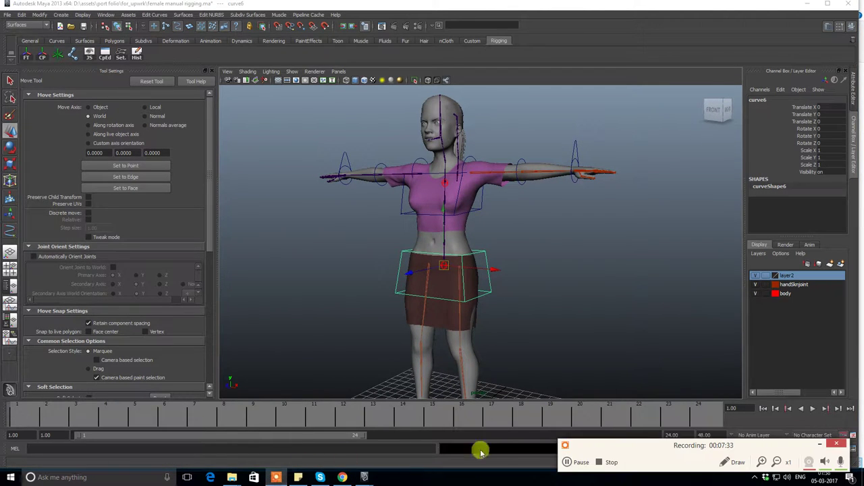
pyautogui.click(568, 466)
pyautogui.keyDown('alt'); pyautogui.moveTo(602, 289); pyautogui.dragTo(542, 291, button='right'); pyautogui.keyUp('alt')
pyautogui.click(551, 290)
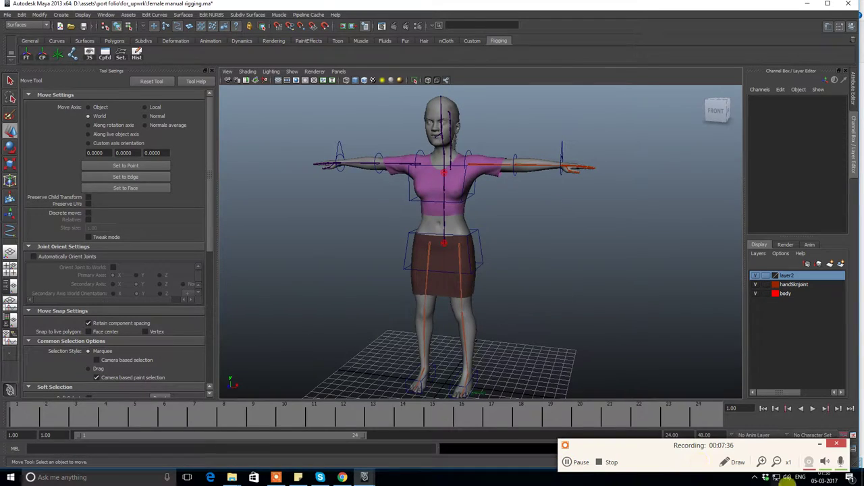
pyautogui.moveTo(729, 395)
pyautogui.keyDown('alt'); pyautogui.mouseDown()
pyautogui.moveTo(473, 293)
pyautogui.moveTo(457, 274)
pyautogui.mouseUp(); pyautogui.keyUp('alt')
pyautogui.moveTo(457, 274)
pyautogui.keyDown('alt'); pyautogui.mouseDown(button='right')
pyautogui.moveTo(537, 376)
pyautogui.moveTo(476, 355)
pyautogui.moveTo(520, 349)
pyautogui.mouseUp(button='right'); pyautogui.keyUp('alt')
pyautogui.keyDown('alt'); pyautogui.moveTo(520, 349); pyautogui.dragTo(511, 285); pyautogui.keyUp('alt')
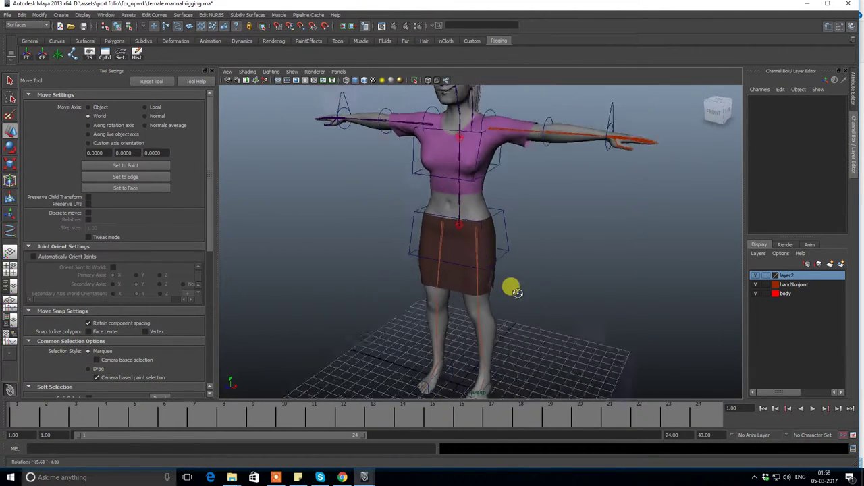
pyautogui.click(56, 40)
# Draw a new NURBS circle on the grid beside the character's feet.
pyautogui.keyDown('alt'); pyautogui.moveTo(466, 224); pyautogui.dragTo(405, 216, button='right'); pyautogui.keyUp('alt')
pyautogui.click(25, 54)
pyautogui.keyDown('alt'); pyautogui.moveTo(328, 183); pyautogui.dragTo(470, 158, button='right'); pyautogui.keyUp('alt')
pyautogui.keyDown('alt'); pyautogui.moveTo(471, 158); pyautogui.dragTo(486, 239); pyautogui.keyUp('alt')
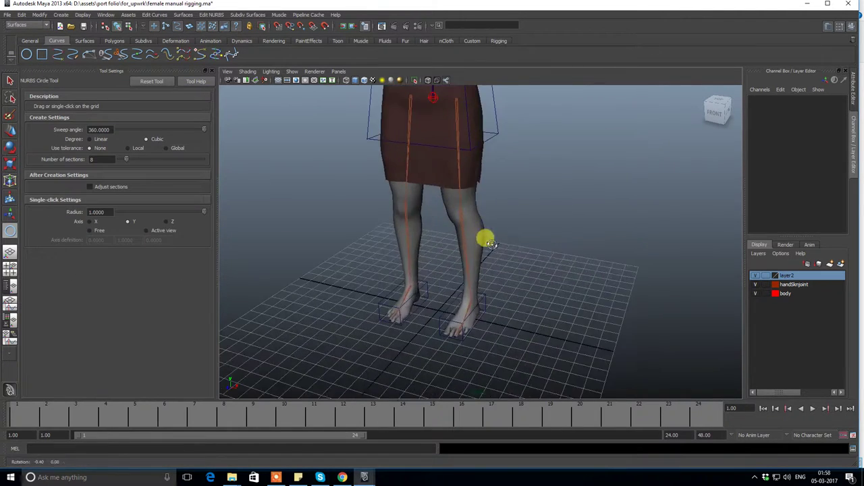
pyautogui.keyDown('alt'); pyautogui.moveTo(486, 239); pyautogui.dragTo(482, 218, button='middle'); pyautogui.keyUp('alt')
pyautogui.keyDown('alt'); pyautogui.moveTo(482, 218); pyautogui.dragTo(508, 197); pyautogui.keyUp('alt')
pyautogui.keyDown('alt'); pyautogui.moveTo(507, 197); pyautogui.dragTo(521, 256, button='middle'); pyautogui.keyUp('alt')
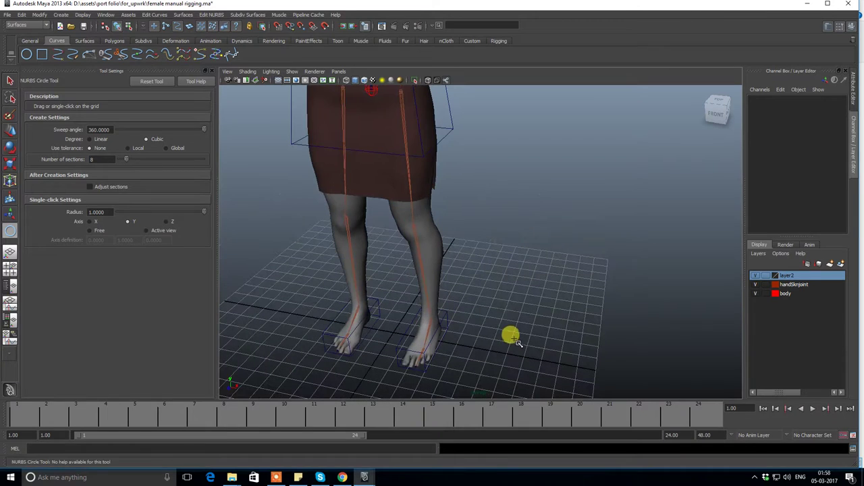
pyautogui.moveTo(517, 343); pyautogui.dragTo(561, 358)
# Hide the body mesh and snap the circle onto the pelvis joint at Translate Y 14.322.
pyautogui.press('w')
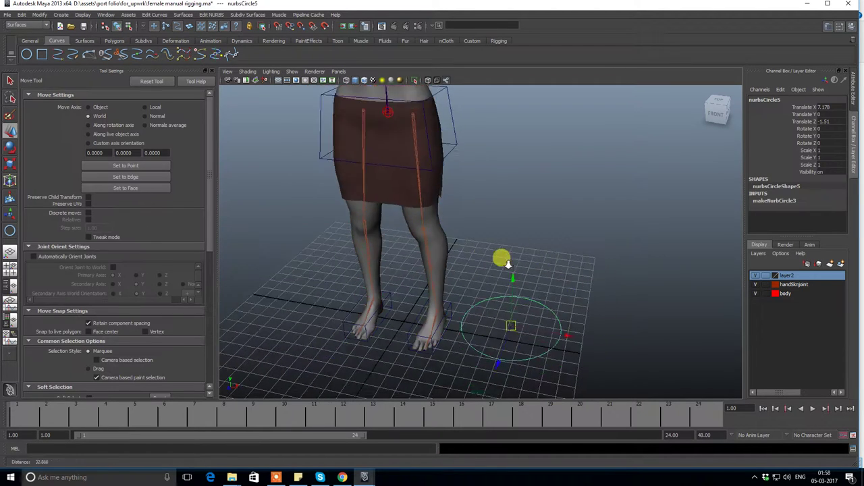
pyautogui.keyDown('alt'); pyautogui.moveTo(507, 263); pyautogui.dragTo(488, 246, button='right'); pyautogui.keyUp('alt')
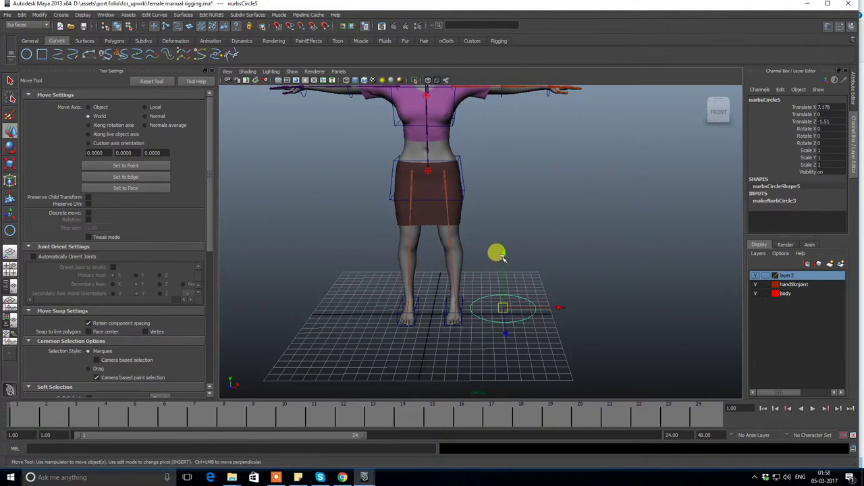
pyautogui.moveTo(503, 256); pyautogui.dragTo(497, 151)
pyautogui.keyDown('alt'); pyautogui.moveTo(497, 150); pyautogui.dragTo(502, 251, button='right'); pyautogui.keyUp('alt')
pyautogui.keyDown('alt'); pyautogui.moveTo(501, 251); pyautogui.dragTo(675, 302, button='middle'); pyautogui.keyUp('alt')
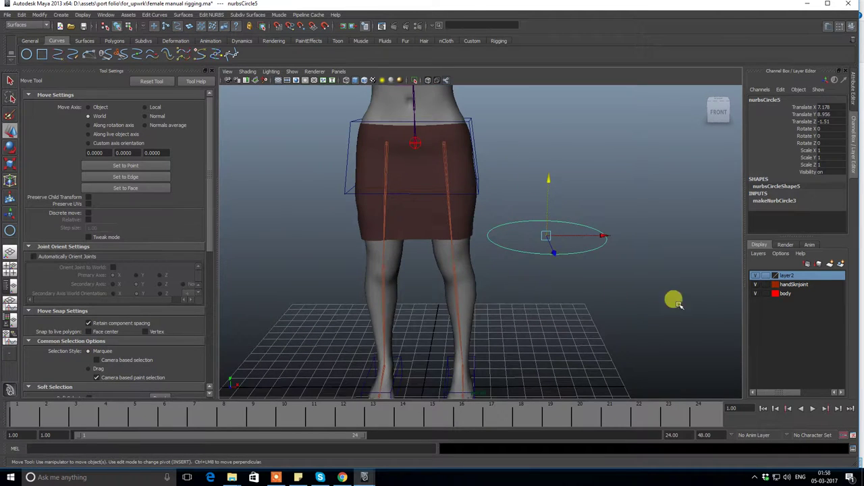
pyautogui.click(754, 293)
pyautogui.moveTo(517, 239)
pyautogui.keyDown('alt'); pyautogui.mouseDown()
pyautogui.moveTo(546, 295)
pyautogui.moveTo(574, 315)
pyautogui.mouseUp(); pyautogui.keyUp('alt')
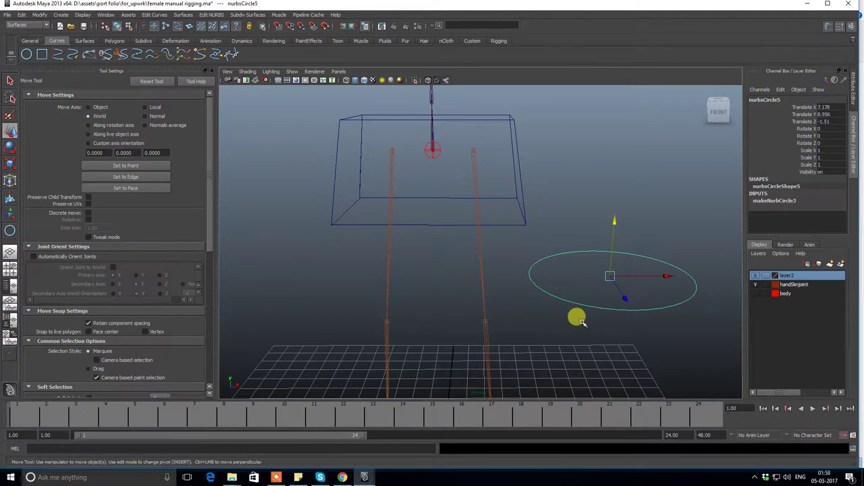
pyautogui.moveTo(613, 281); pyautogui.dragTo(421, 150)
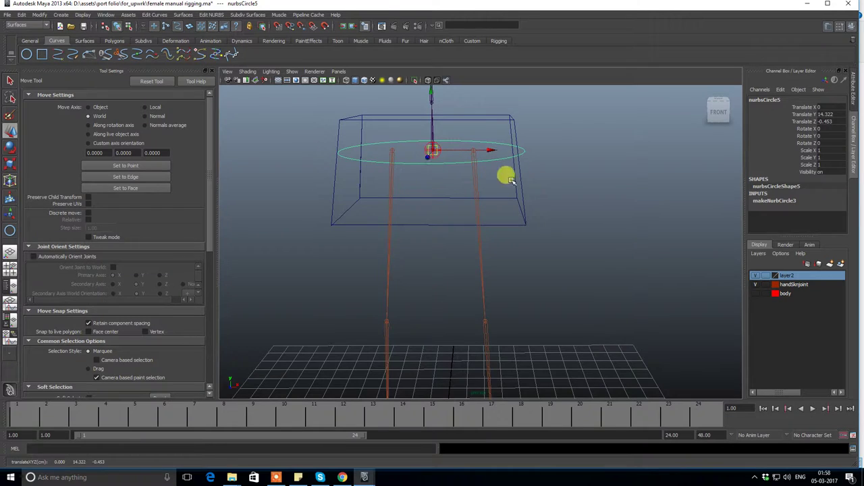
pyautogui.keyDown('alt'); pyautogui.moveTo(537, 166); pyautogui.dragTo(513, 167); pyautogui.keyUp('alt')
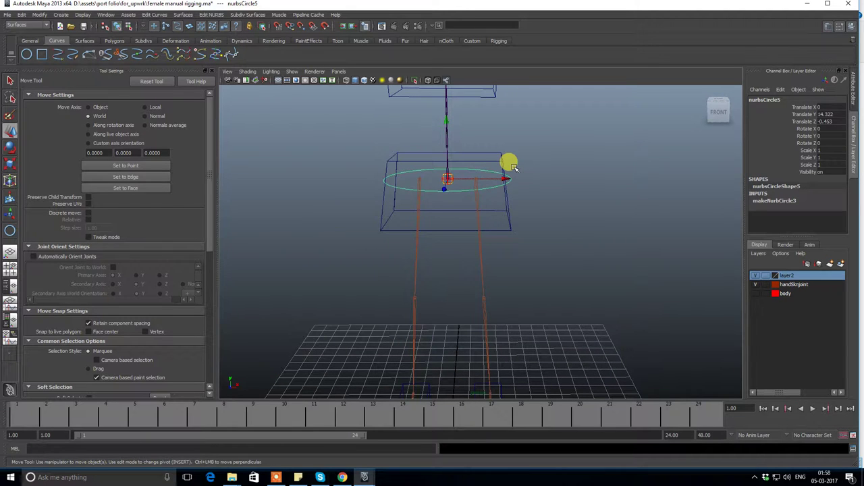
pyautogui.moveTo(500, 232)
pyautogui.keyDown('alt'); pyautogui.mouseDown()
pyautogui.moveTo(492, 253)
pyautogui.moveTo(492, 227)
pyautogui.mouseUp(); pyautogui.keyUp('alt')
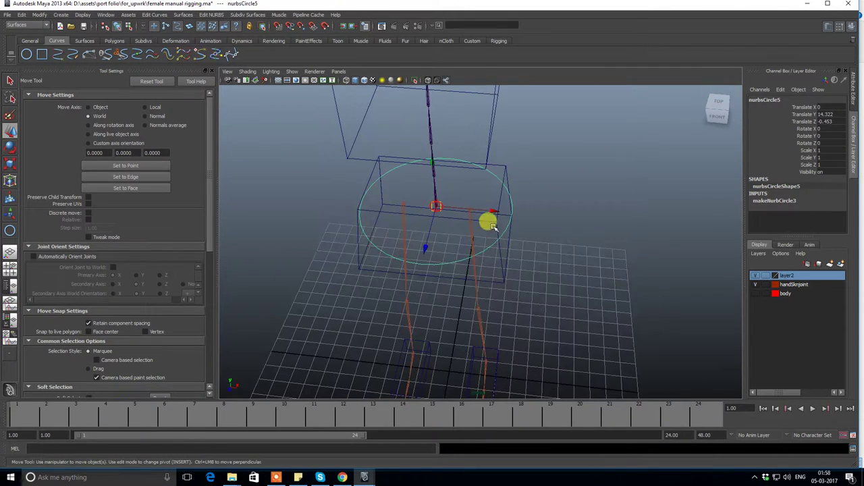
# Scale the pelvis circle up uniformly to 1.313.
pyautogui.press('r')
pyautogui.moveTo(436, 208)
pyautogui.mouseDown()
pyautogui.moveTo(461, 202)
pyautogui.moveTo(465, 178)
pyautogui.moveTo(445, 174)
pyautogui.moveTo(499, 187)
pyautogui.moveTo(546, 180)
pyautogui.moveTo(558, 198)
pyautogui.moveTo(452, 209)
pyautogui.moveTo(478, 215)
pyautogui.mouseUp()
pyautogui.click(478, 215)
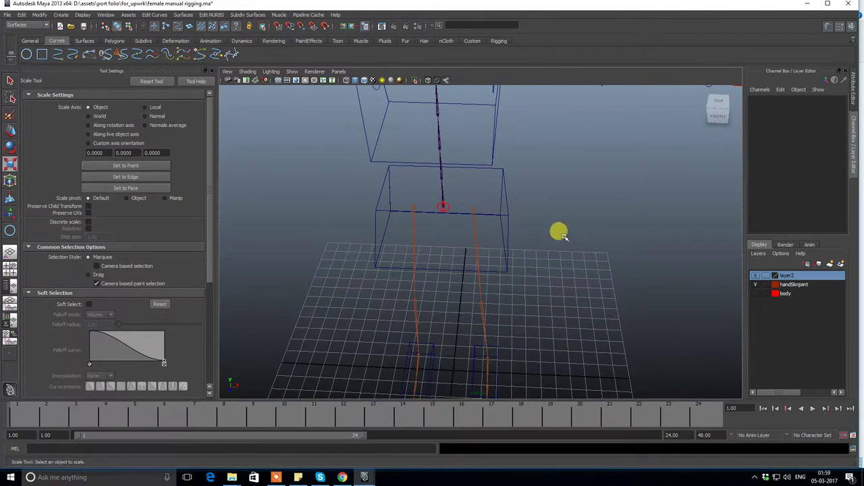
pyautogui.keyDown('alt'); pyautogui.moveTo(563, 236); pyautogui.dragTo(186, 173); pyautogui.keyUp('alt')
pyautogui.click(58, 53)
# Draw a linear curve outlining a cross shape on the grid.
pyautogui.moveTo(344, 182)
pyautogui.keyDown('alt'); pyautogui.mouseDown()
pyautogui.moveTo(353, 178)
pyautogui.moveTo(482, 251)
pyautogui.moveTo(499, 246)
pyautogui.moveTo(477, 266)
pyautogui.moveTo(495, 264)
pyautogui.moveTo(250, 209)
pyautogui.moveTo(459, 193)
pyautogui.moveTo(446, 245)
pyautogui.moveTo(468, 250)
pyautogui.moveTo(462, 286)
pyautogui.mouseUp(); pyautogui.keyUp('alt')
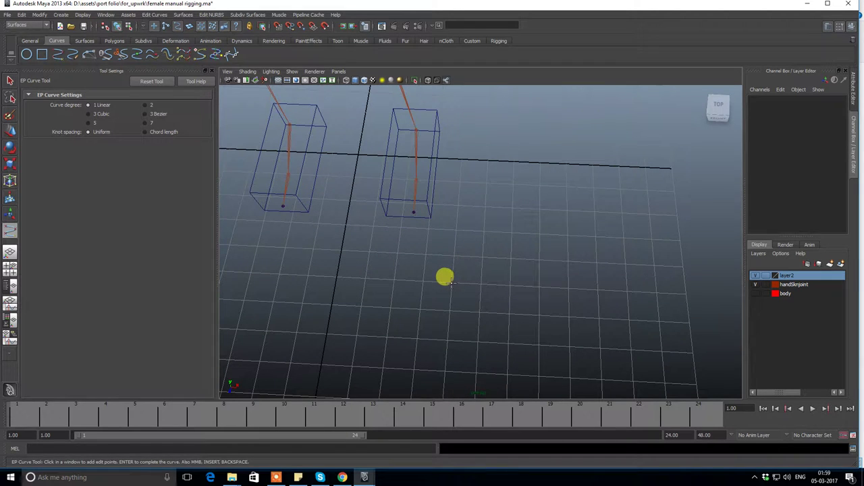
pyautogui.click(451, 282)
pyautogui.click(453, 255)
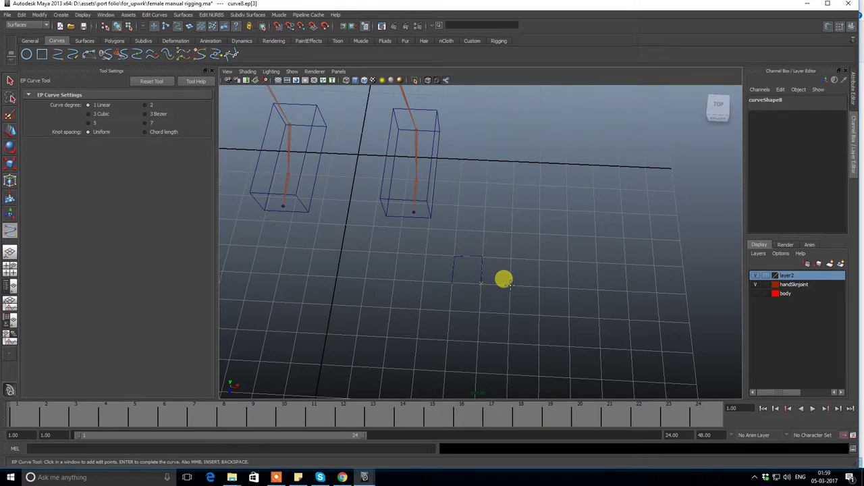
pyautogui.click(510, 312)
pyautogui.click(480, 312)
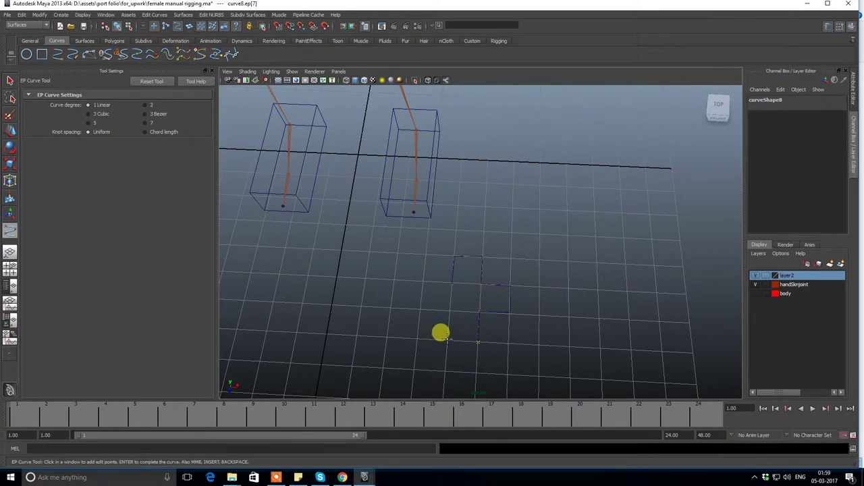
pyautogui.click(450, 312)
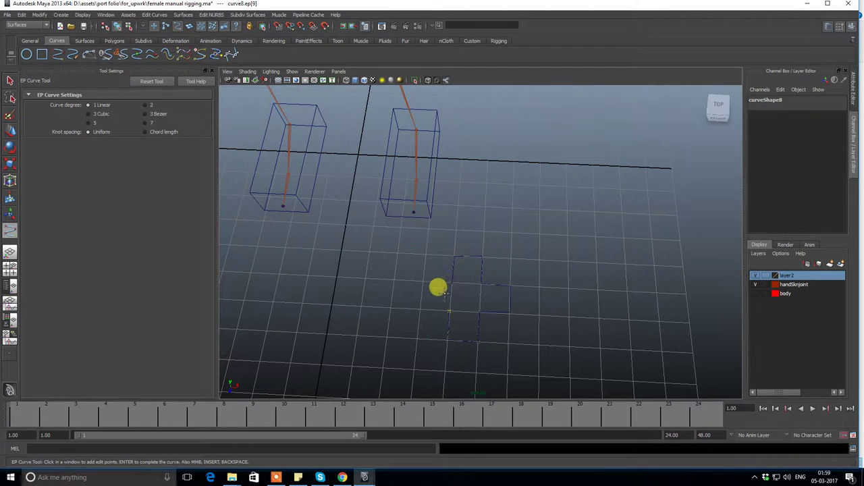
pyautogui.click(420, 309)
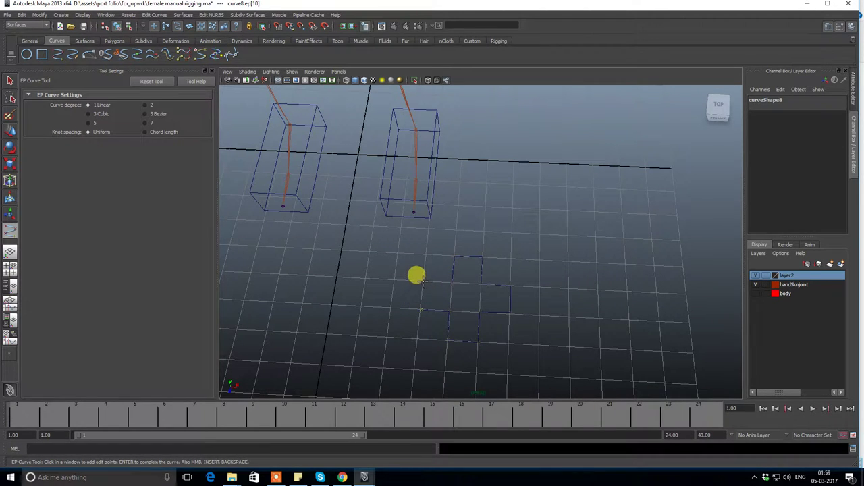
pyautogui.press('Return')
# Show the cross curve's control points and move its first corner point down-left.
pyautogui.press('r')
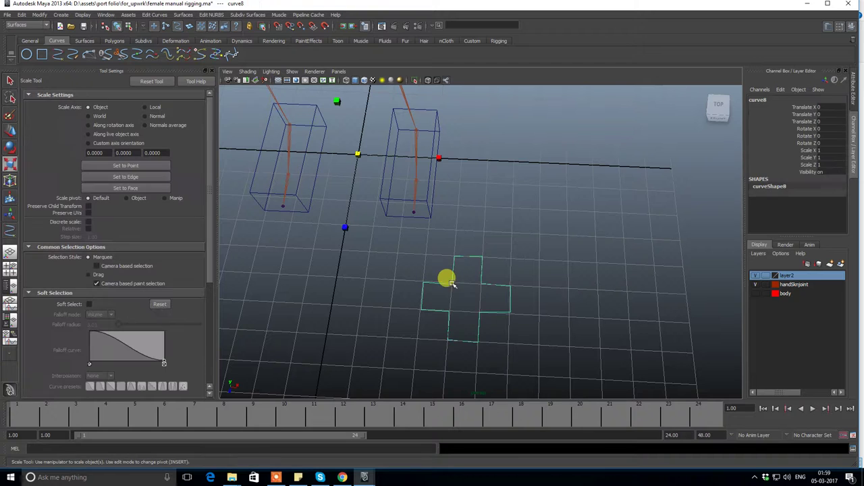
pyautogui.keyDown('alt'); pyautogui.moveTo(474, 302); pyautogui.dragTo(410, 324); pyautogui.keyUp('alt')
pyautogui.moveTo(410, 324)
pyautogui.keyDown('alt'); pyautogui.mouseDown(button='right')
pyautogui.moveTo(482, 329)
pyautogui.moveTo(558, 374)
pyautogui.mouseUp(button='right'); pyautogui.keyUp('alt')
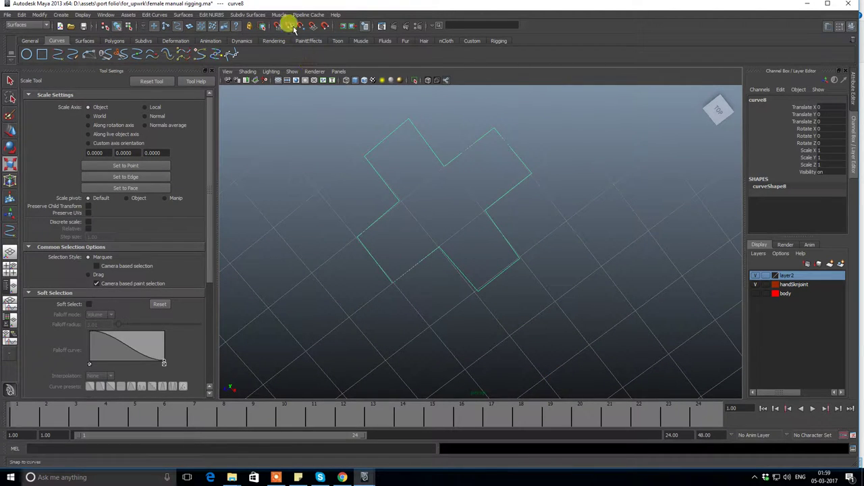
pyautogui.click(438, 260)
pyautogui.click(450, 229)
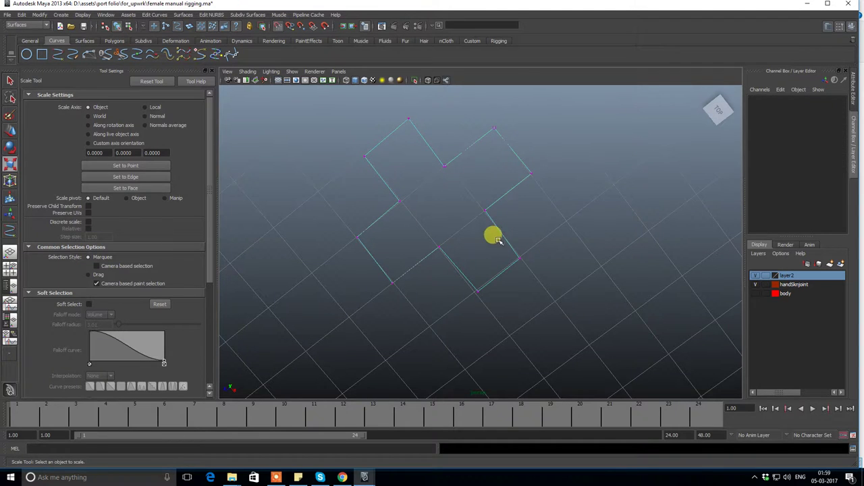
pyautogui.moveTo(496, 241); pyautogui.dragTo(550, 285)
pyautogui.press('w')
pyautogui.moveTo(519, 259); pyautogui.dragTo(484, 292)
# Select the cross curve's remaining corner points one by one to square them off.
pyautogui.moveTo(448, 264); pyautogui.dragTo(438, 247)
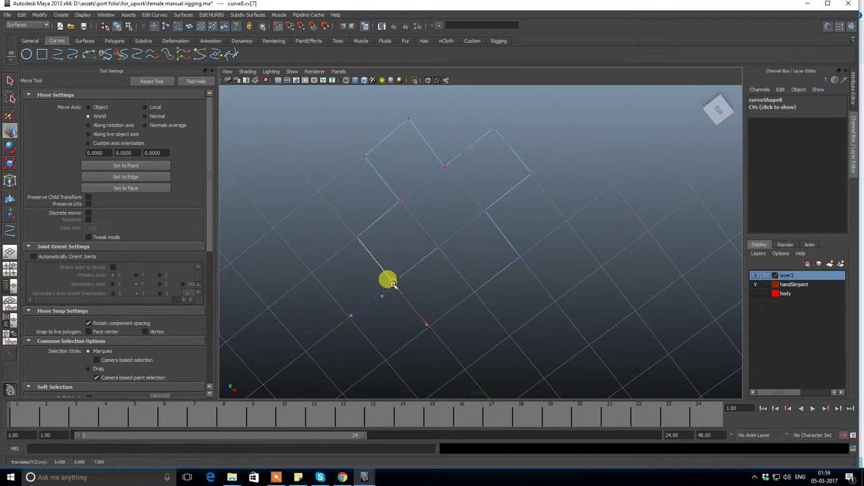
pyautogui.moveTo(367, 251); pyautogui.dragTo(352, 235)
pyautogui.click(399, 198)
pyautogui.click(362, 153)
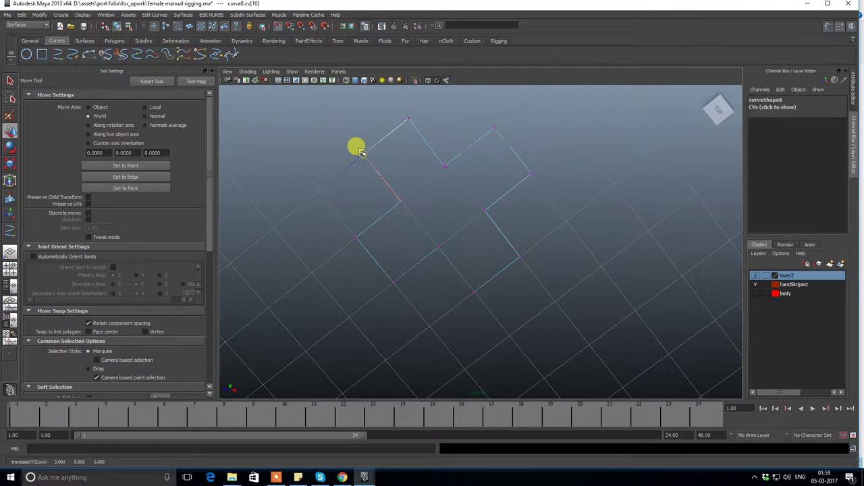
pyautogui.click(408, 119)
pyautogui.click(456, 190)
pyautogui.click(446, 162)
pyautogui.moveTo(474, 108); pyautogui.dragTo(510, 139)
pyautogui.click(494, 125)
pyautogui.click(525, 170)
# Return the cross curve to whole-object selection.
pyautogui.keyDown('alt'); pyautogui.moveTo(526, 172); pyautogui.dragTo(479, 182); pyautogui.keyUp('alt')
pyautogui.moveTo(463, 162); pyautogui.dragTo(507, 147, button='right')
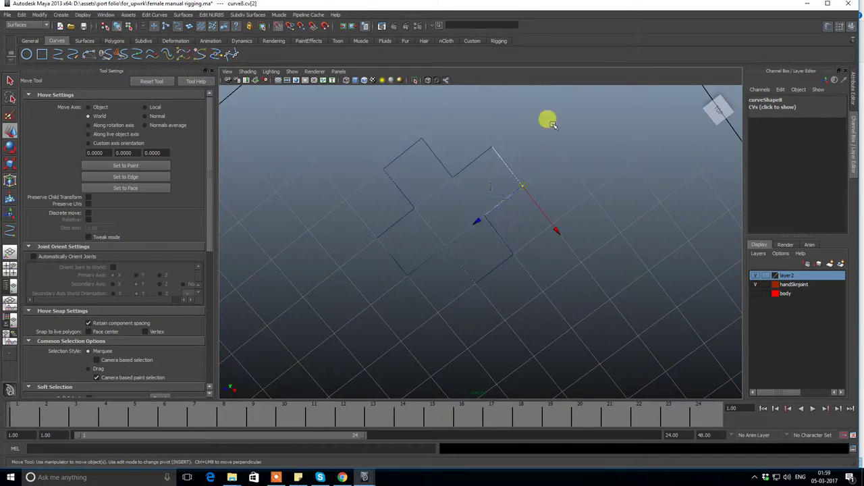
pyautogui.click(457, 160)
pyautogui.moveTo(457, 160)
pyautogui.keyDown('alt'); pyautogui.mouseDown()
pyautogui.moveTo(562, 220)
pyautogui.moveTo(436, 187)
pyautogui.moveTo(490, 243)
pyautogui.moveTo(520, 251)
pyautogui.mouseUp(); pyautogui.keyUp('alt')
# Centre the cross curve's pivot and raise it to hip height at Translate Y 14.322.
pyautogui.click(498, 40)
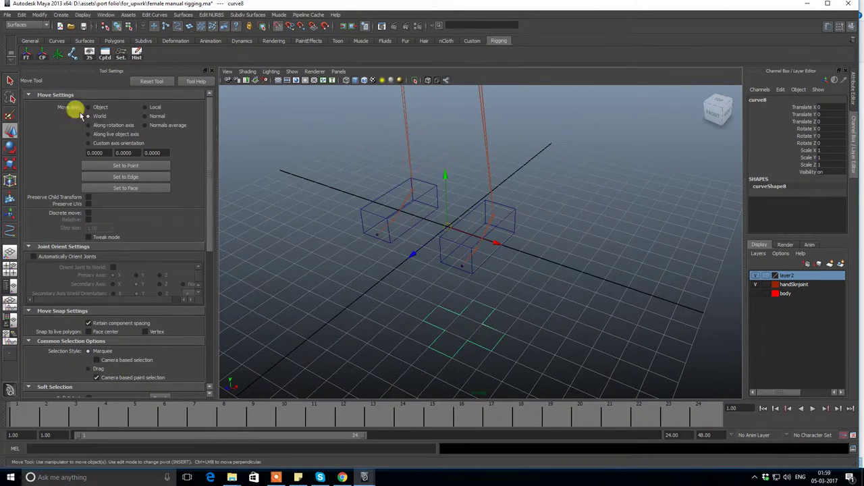
pyautogui.click(40, 54)
pyautogui.moveTo(578, 232)
pyautogui.keyDown('alt'); pyautogui.mouseDown(button='right')
pyautogui.moveTo(517, 218)
pyautogui.moveTo(541, 246)
pyautogui.mouseUp(button='right'); pyautogui.keyUp('alt')
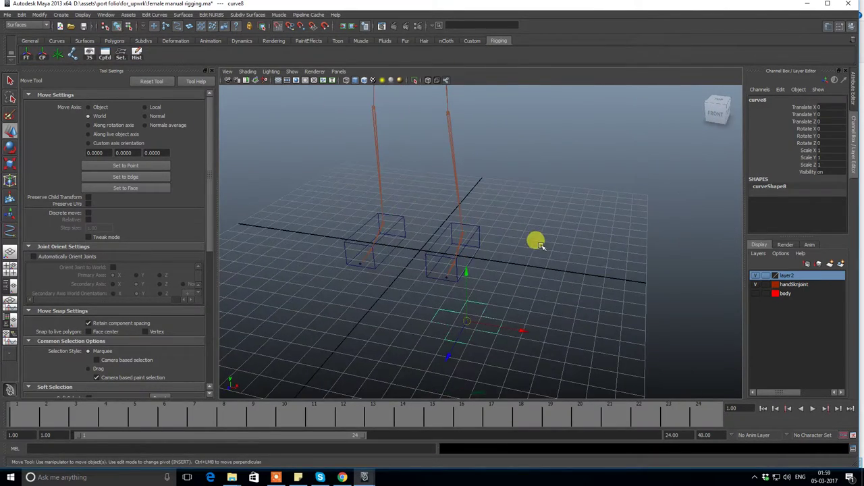
pyautogui.moveTo(469, 273)
pyautogui.mouseDown()
pyautogui.moveTo(457, 96)
pyautogui.moveTo(493, 286)
pyautogui.moveTo(542, 295)
pyautogui.moveTo(571, 280)
pyautogui.moveTo(491, 264)
pyautogui.moveTo(517, 264)
pyautogui.mouseUp()
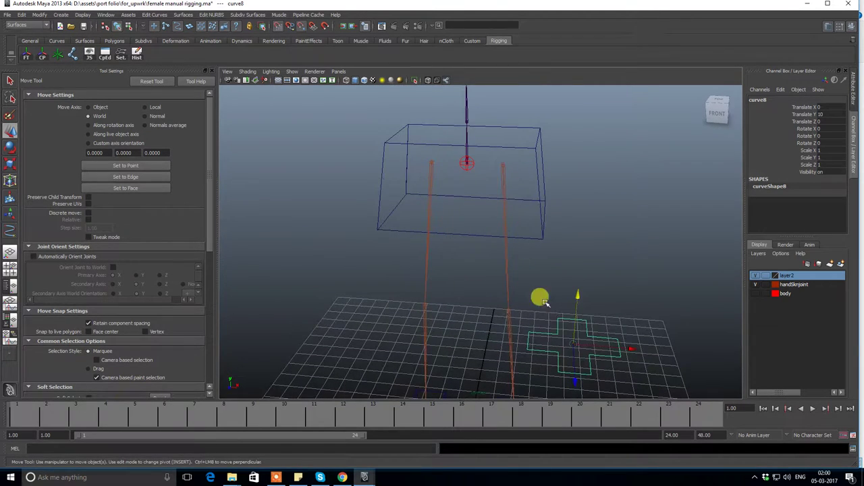
pyautogui.moveTo(464, 166); pyautogui.dragTo(464, 165, button='middle')
pyautogui.moveTo(595, 176); pyautogui.dragTo(517, 162)
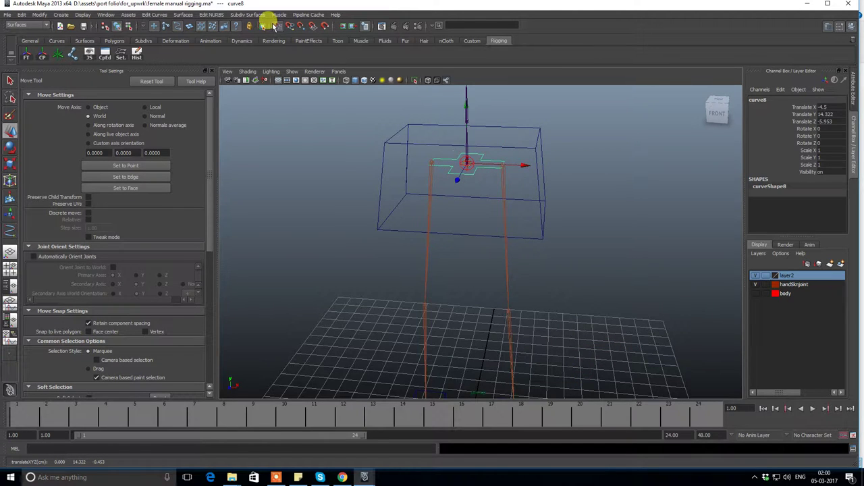
# Scale the cross curve uniformly to about 3.065 and show the body mesh again.
pyautogui.moveTo(347, 106)
pyautogui.keyDown('alt'); pyautogui.mouseDown(button='right')
pyautogui.moveTo(459, 189)
pyautogui.moveTo(451, 225)
pyautogui.mouseUp(button='right'); pyautogui.keyUp('alt')
pyautogui.keyDown('alt'); pyautogui.moveTo(451, 225); pyautogui.dragTo(439, 232); pyautogui.keyUp('alt')
pyautogui.press('r')
pyautogui.moveTo(452, 151)
pyautogui.mouseDown()
pyautogui.moveTo(609, 189)
pyautogui.moveTo(443, 166)
pyautogui.moveTo(405, 173)
pyautogui.moveTo(405, 164)
pyautogui.moveTo(463, 160)
pyautogui.moveTo(675, 255)
pyautogui.mouseUp()
pyautogui.click(755, 293)
pyautogui.moveTo(623, 241)
pyautogui.keyDown('alt'); pyautogui.mouseDown()
pyautogui.moveTo(521, 224)
pyautogui.moveTo(628, 229)
pyautogui.moveTo(538, 227)
pyautogui.moveTo(511, 212)
pyautogui.moveTo(531, 221)
pyautogui.moveTo(509, 265)
pyautogui.mouseUp(); pyautogui.keyUp('alt')
# Enlarge the hip curve a little more and reselect it from a side view.
pyautogui.press('e')
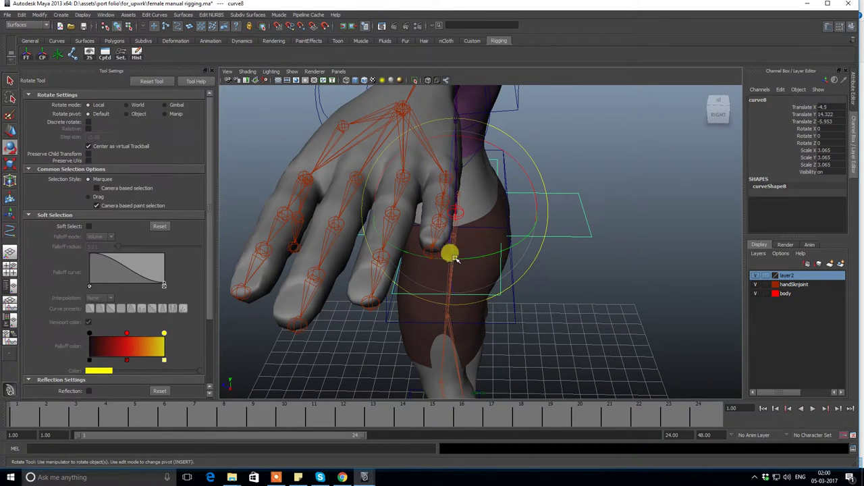
pyautogui.press('r')
pyautogui.moveTo(444, 259)
pyautogui.keyDown('alt'); pyautogui.mouseDown()
pyautogui.moveTo(473, 250)
pyautogui.moveTo(463, 236)
pyautogui.moveTo(505, 244)
pyautogui.moveTo(424, 236)
pyautogui.moveTo(569, 233)
pyautogui.mouseUp(); pyautogui.keyUp('alt')
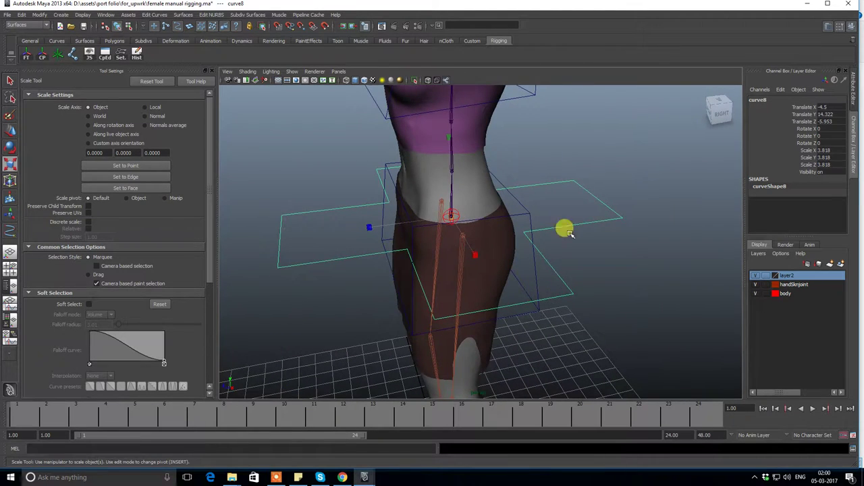
pyautogui.click(608, 286)
pyautogui.keyDown('alt'); pyautogui.moveTo(574, 289); pyautogui.dragTo(358, 147); pyautogui.keyUp('alt')
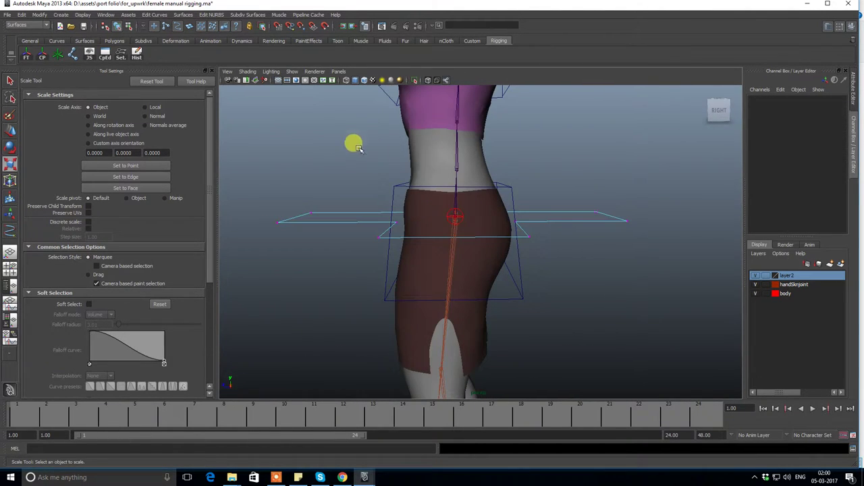
pyautogui.moveTo(529, 284)
pyautogui.mouseDown()
pyautogui.moveTo(576, 226)
pyautogui.moveTo(513, 216)
pyautogui.moveTo(553, 247)
pyautogui.moveTo(578, 243)
pyautogui.moveTo(479, 236)
pyautogui.moveTo(513, 261)
pyautogui.moveTo(601, 264)
pyautogui.moveTo(544, 265)
pyautogui.mouseUp()
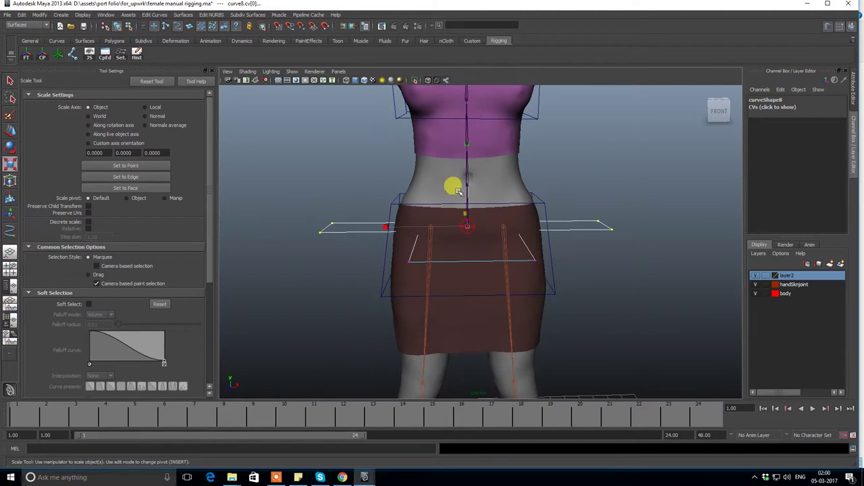
# Pull the hip curve's inner points together and move them to wrap the hips and skirt.
pyautogui.moveTo(463, 221); pyautogui.dragTo(556, 313)
pyautogui.moveTo(387, 228)
pyautogui.mouseDown()
pyautogui.moveTo(411, 229)
pyautogui.moveTo(409, 276)
pyautogui.moveTo(522, 275)
pyautogui.moveTo(447, 270)
pyautogui.moveTo(470, 276)
pyautogui.moveTo(511, 265)
pyautogui.moveTo(543, 296)
pyautogui.moveTo(527, 260)
pyautogui.moveTo(429, 234)
pyautogui.mouseUp()
pyautogui.press('w')
pyautogui.moveTo(465, 274)
pyautogui.keyDown('alt'); pyautogui.mouseDown()
pyautogui.moveTo(457, 286)
pyautogui.moveTo(516, 277)
pyautogui.moveTo(497, 225)
pyautogui.moveTo(470, 252)
pyautogui.mouseUp(); pyautogui.keyUp('alt')
pyautogui.keyDown('alt'); pyautogui.moveTo(467, 255); pyautogui.dragTo(439, 253); pyautogui.keyUp('alt')
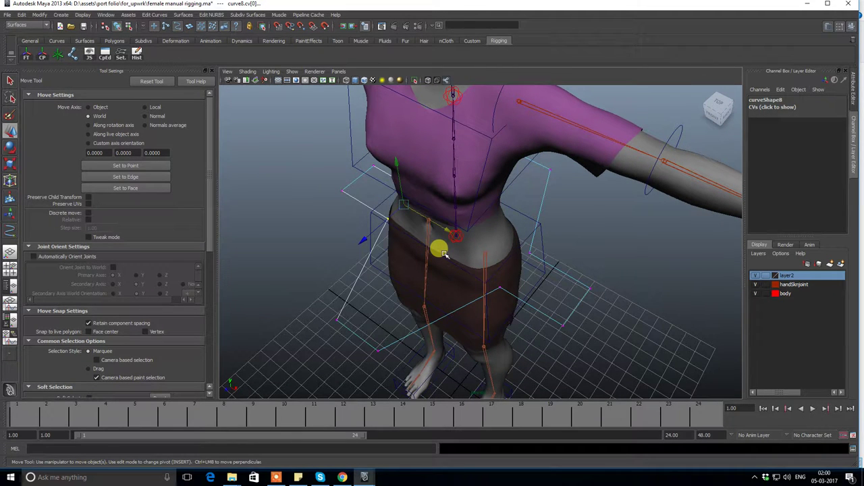
pyautogui.moveTo(505, 255)
pyautogui.keyDown('alt'); pyautogui.mouseDown()
pyautogui.moveTo(500, 236)
pyautogui.moveTo(569, 243)
pyautogui.mouseUp(); pyautogui.keyUp('alt')
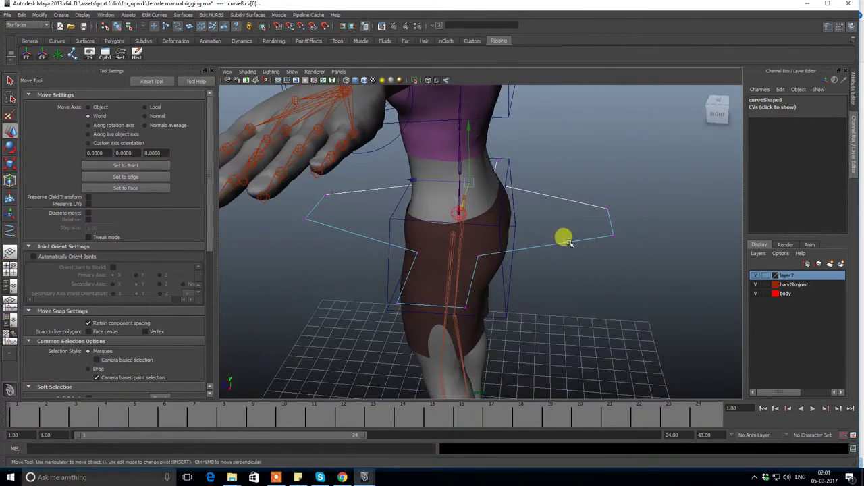
pyautogui.moveTo(553, 218)
pyautogui.mouseDown()
pyautogui.moveTo(266, 226)
pyautogui.moveTo(324, 285)
pyautogui.mouseUp()
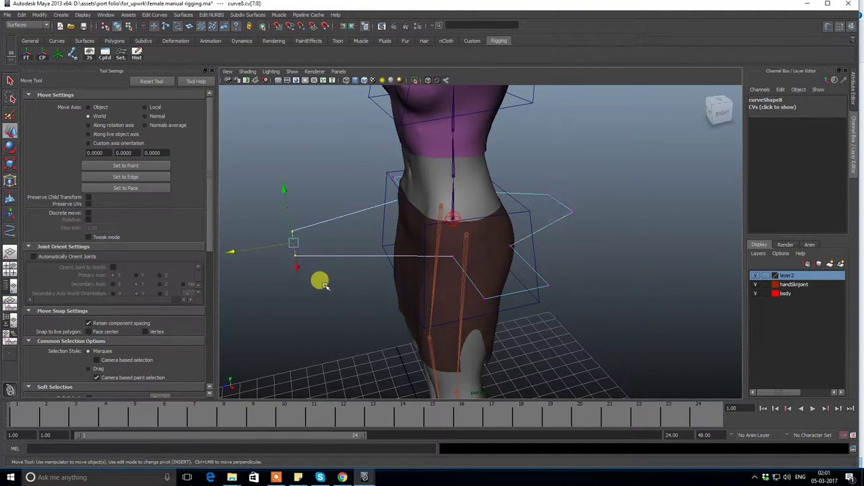
pyautogui.moveTo(236, 251)
pyautogui.mouseDown()
pyautogui.moveTo(559, 253)
pyautogui.moveTo(425, 299)
pyautogui.moveTo(402, 316)
pyautogui.moveTo(382, 304)
pyautogui.moveTo(440, 279)
pyautogui.moveTo(401, 268)
pyautogui.moveTo(532, 263)
pyautogui.moveTo(597, 223)
pyautogui.moveTo(554, 302)
pyautogui.mouseUp()
pyautogui.click(420, 307)
pyautogui.click(402, 299)
pyautogui.rightClick(554, 270)
# Return the hip curve to object mode and deselect it.
pyautogui.click(636, 270)
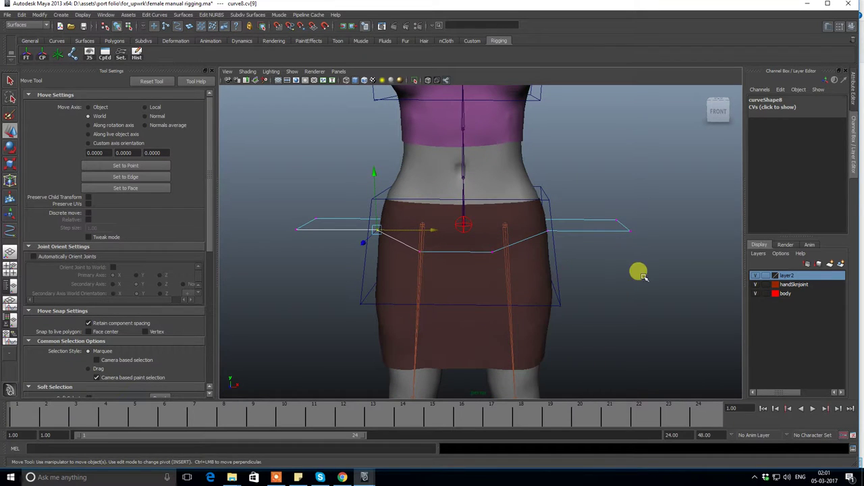
pyautogui.keyDown('alt'); pyautogui.moveTo(630, 290); pyautogui.dragTo(500, 301); pyautogui.keyUp('alt')
pyautogui.moveTo(565, 247); pyautogui.dragTo(577, 228, button='right')
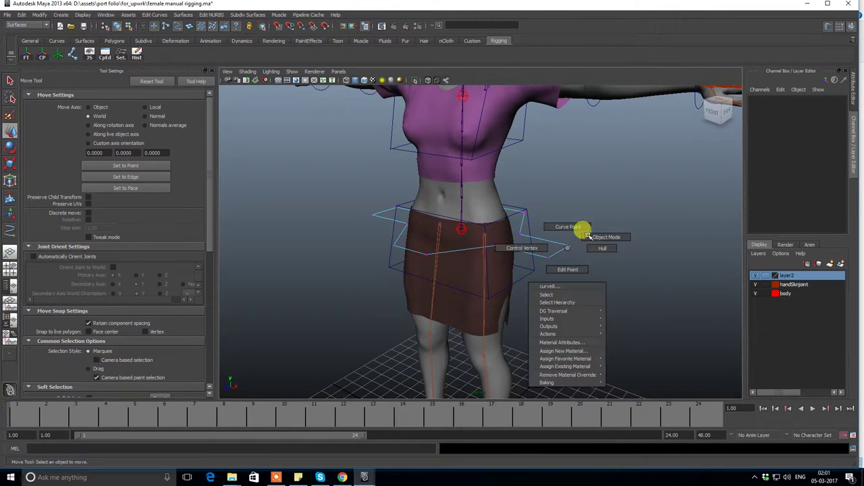
pyautogui.moveTo(561, 228); pyautogui.dragTo(591, 292)
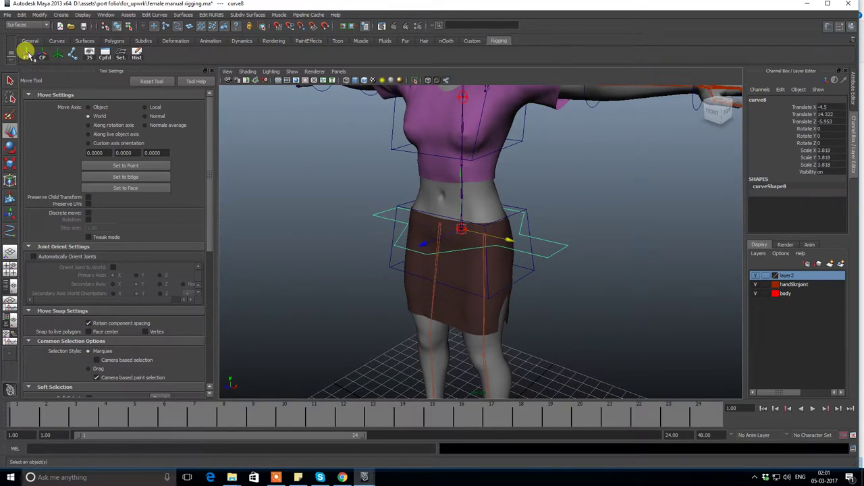
pyautogui.click(614, 222)
pyautogui.moveTo(615, 221)
pyautogui.keyDown('alt'); pyautogui.mouseDown()
pyautogui.moveTo(471, 207)
pyautogui.moveTo(624, 204)
pyautogui.moveTo(631, 195)
pyautogui.moveTo(492, 200)
pyautogui.moveTo(538, 203)
pyautogui.moveTo(496, 217)
pyautogui.moveTo(509, 212)
pyautogui.moveTo(483, 238)
pyautogui.mouseUp(); pyautogui.keyUp('alt')
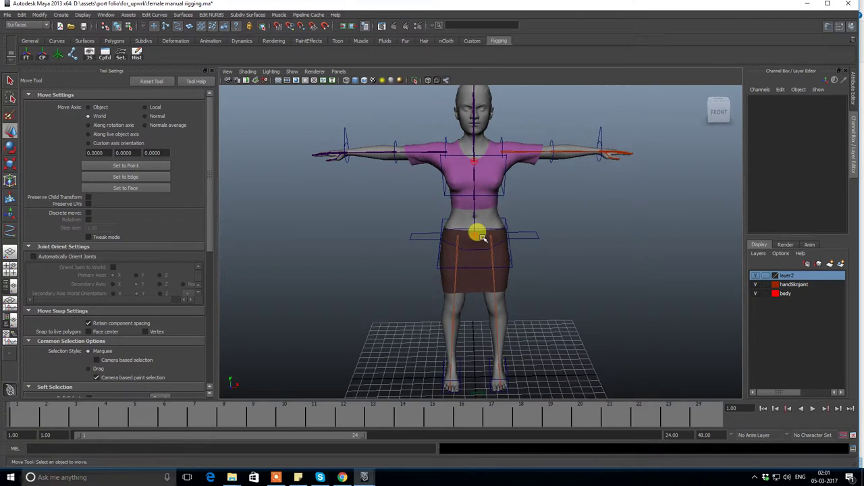
# Create a new NURBS circle on the grid beside the feet at X 6.359, Z 2.92.
pyautogui.click(57, 41)
pyautogui.moveTo(327, 253)
pyautogui.keyDown('alt'); pyautogui.mouseDown()
pyautogui.moveTo(370, 226)
pyautogui.moveTo(463, 318)
pyautogui.moveTo(519, 323)
pyautogui.mouseUp(); pyautogui.keyUp('alt')
pyautogui.press('w')
pyautogui.moveTo(522, 258)
pyautogui.keyDown('alt'); pyautogui.mouseDown(button='right')
pyautogui.moveTo(556, 305)
pyautogui.moveTo(544, 303)
pyautogui.moveTo(746, 327)
pyautogui.mouseUp(button='right'); pyautogui.keyUp('alt')
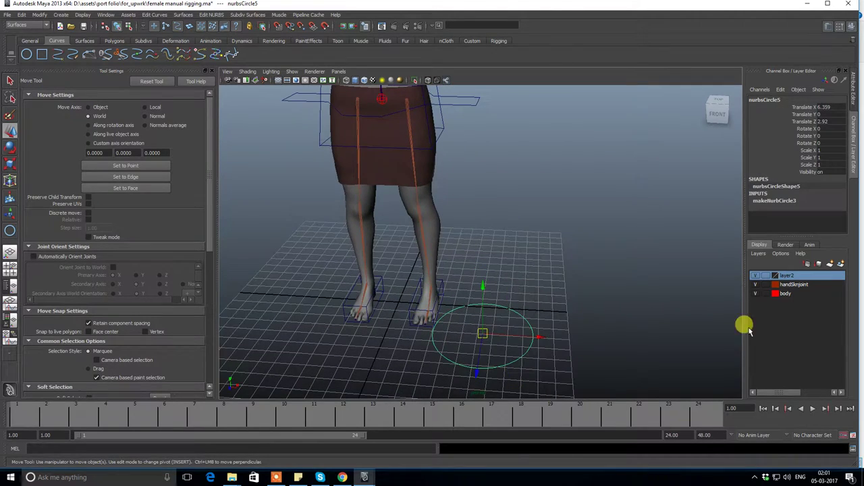
# Snap the new circle to the neck joint at Translate Y 24.119 with the body hidden.
pyautogui.click(754, 293)
pyautogui.moveTo(498, 262)
pyautogui.keyDown('alt'); pyautogui.mouseDown()
pyautogui.moveTo(524, 295)
pyautogui.moveTo(511, 265)
pyautogui.moveTo(526, 252)
pyautogui.moveTo(391, 247)
pyautogui.moveTo(451, 238)
pyautogui.moveTo(496, 148)
pyautogui.moveTo(469, 260)
pyautogui.moveTo(472, 208)
pyautogui.moveTo(464, 215)
pyautogui.moveTo(491, 212)
pyautogui.mouseUp(); pyautogui.keyUp('alt')
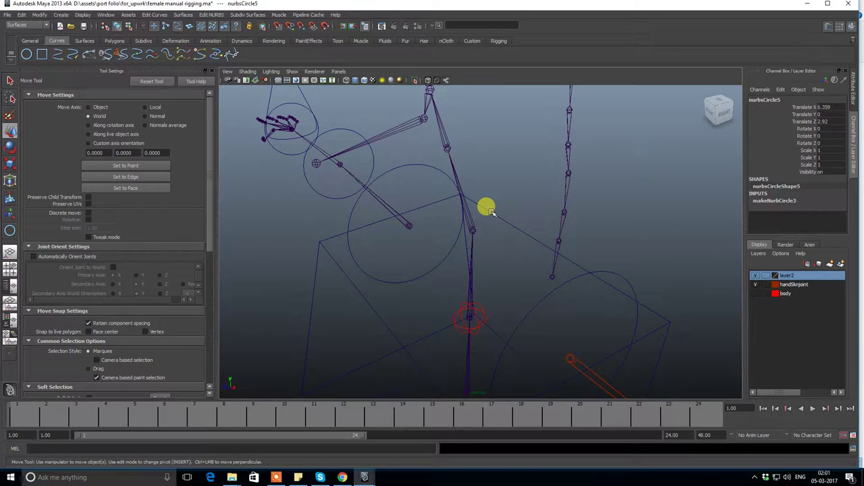
pyautogui.moveTo(445, 147); pyautogui.dragTo(450, 149, button='middle')
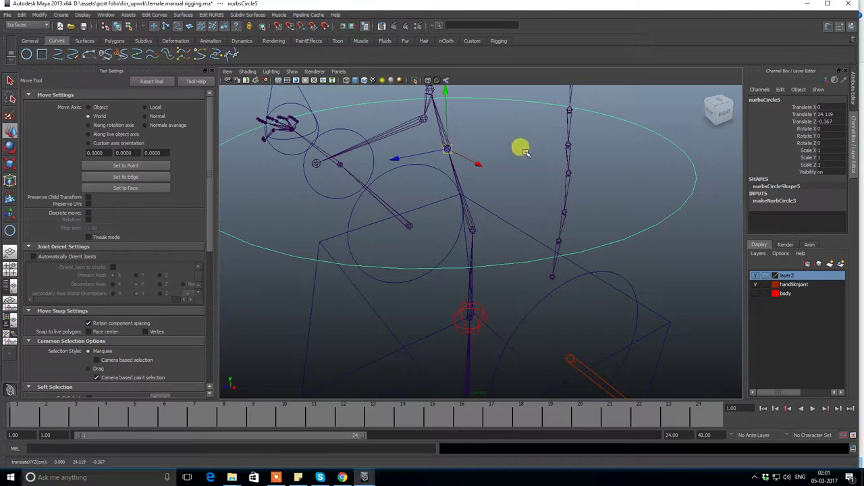
pyautogui.click(754, 293)
pyautogui.moveTo(675, 256)
pyautogui.keyDown('alt'); pyautogui.mouseDown()
pyautogui.moveTo(499, 197)
pyautogui.moveTo(531, 225)
pyautogui.moveTo(611, 220)
pyautogui.moveTo(561, 227)
pyautogui.moveTo(635, 196)
pyautogui.moveTo(657, 199)
pyautogui.moveTo(632, 198)
pyautogui.moveTo(654, 205)
pyautogui.moveTo(665, 198)
pyautogui.moveTo(606, 204)
pyautogui.moveTo(655, 209)
pyautogui.mouseUp(); pyautogui.keyUp('alt')
# In side view, shrink the neck circle uniformly to 0.527, undoing a trial tilt.
pyautogui.press('space')
pyautogui.scroll(3, 515, 239)
pyautogui.keyDown('alt'); pyautogui.moveTo(515, 239); pyautogui.dragTo(524, 302, button='middle'); pyautogui.keyUp('alt')
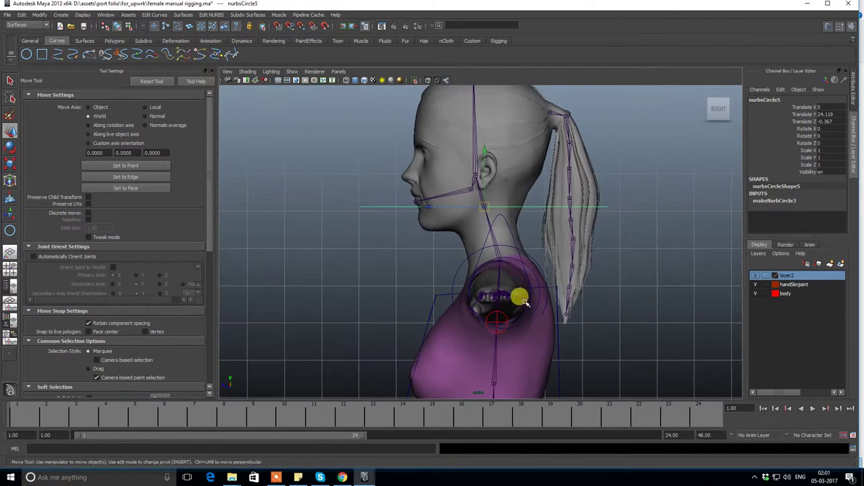
pyautogui.moveTo(511, 264)
pyautogui.keyDown('alt'); pyautogui.mouseDown(button='right')
pyautogui.moveTo(574, 239)
pyautogui.moveTo(586, 218)
pyautogui.moveTo(553, 204)
pyautogui.moveTo(600, 264)
pyautogui.mouseUp(button='right'); pyautogui.keyUp('alt')
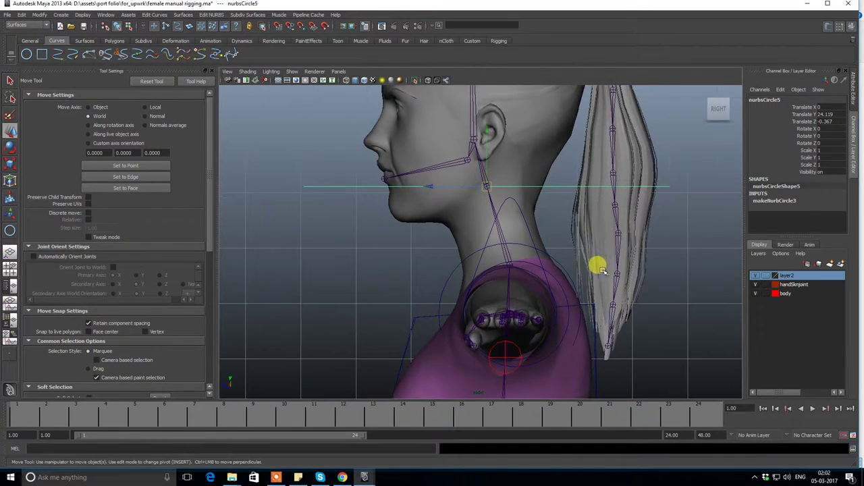
pyautogui.press('e')
pyautogui.moveTo(589, 262)
pyautogui.keyDown('alt'); pyautogui.mouseDown(button='middle')
pyautogui.moveTo(561, 289)
pyautogui.moveTo(569, 179)
pyautogui.mouseUp(button='middle'); pyautogui.keyUp('alt')
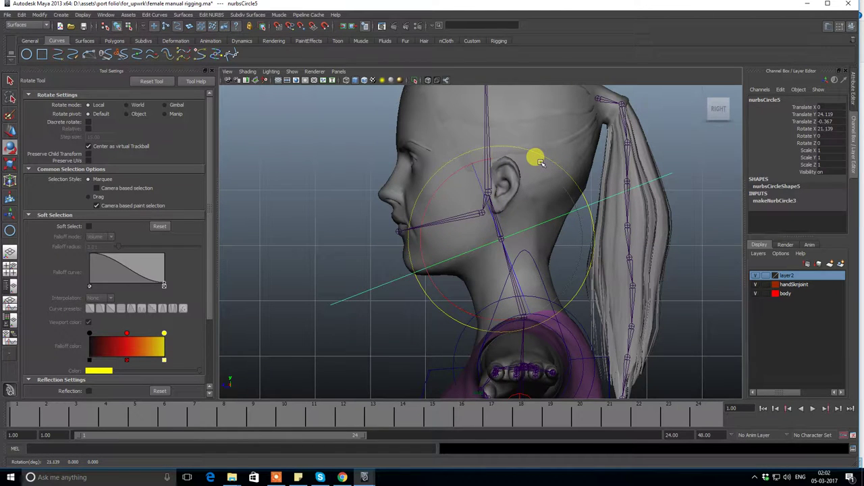
pyautogui.moveTo(540, 162); pyautogui.dragTo(537, 218)
pyautogui.hotkey('ctrl', 'z')
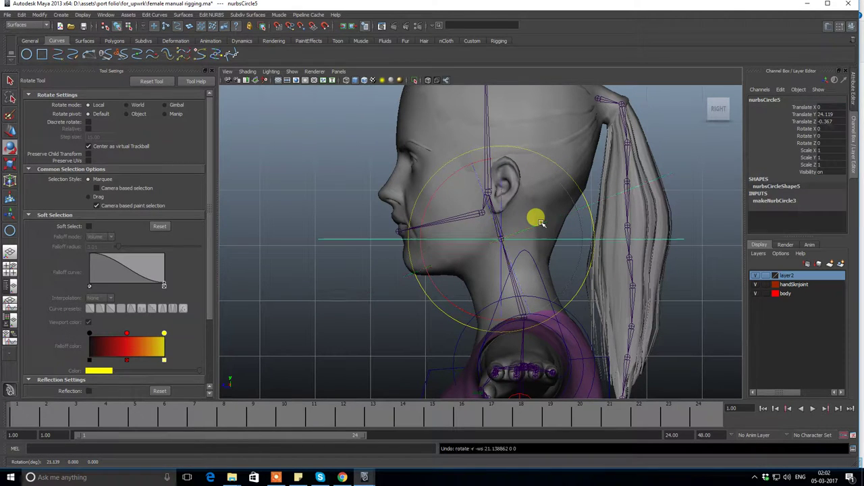
pyautogui.press('r')
pyautogui.moveTo(500, 237)
pyautogui.mouseDown()
pyautogui.moveTo(419, 262)
pyautogui.moveTo(482, 261)
pyautogui.moveTo(505, 289)
pyautogui.moveTo(531, 270)
pyautogui.moveTo(587, 293)
pyautogui.moveTo(565, 313)
pyautogui.moveTo(544, 282)
pyautogui.mouseUp()
pyautogui.moveTo(476, 235)
pyautogui.mouseDown()
pyautogui.moveTo(466, 240)
pyautogui.moveTo(542, 229)
pyautogui.moveTo(521, 236)
pyautogui.moveTo(490, 225)
pyautogui.mouseUp()
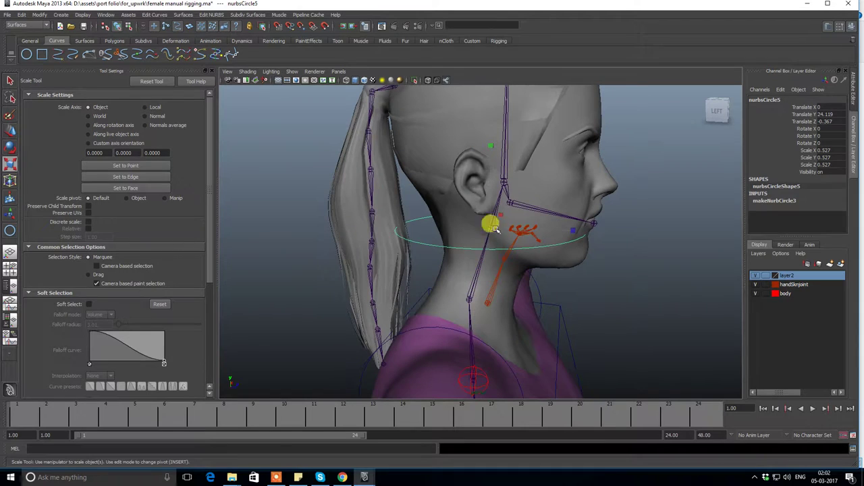
# Freeze the neck circle's transformations to zero translation and scale 1.
pyautogui.click(495, 43)
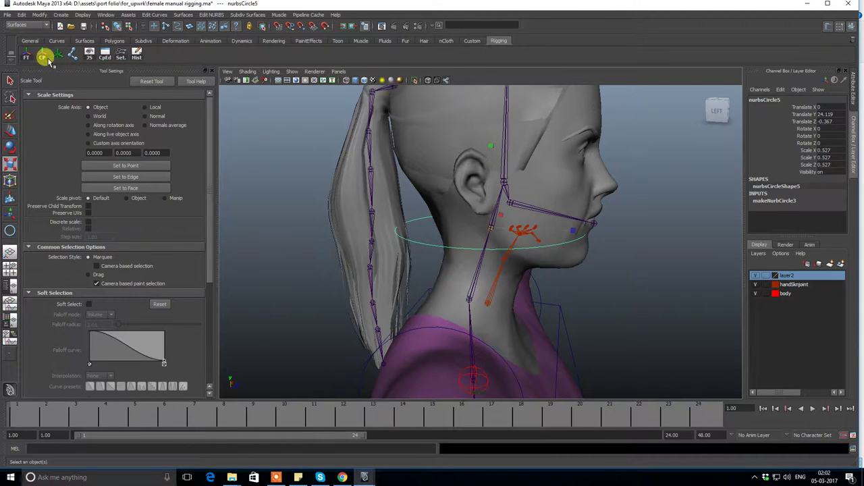
pyautogui.click(26, 56)
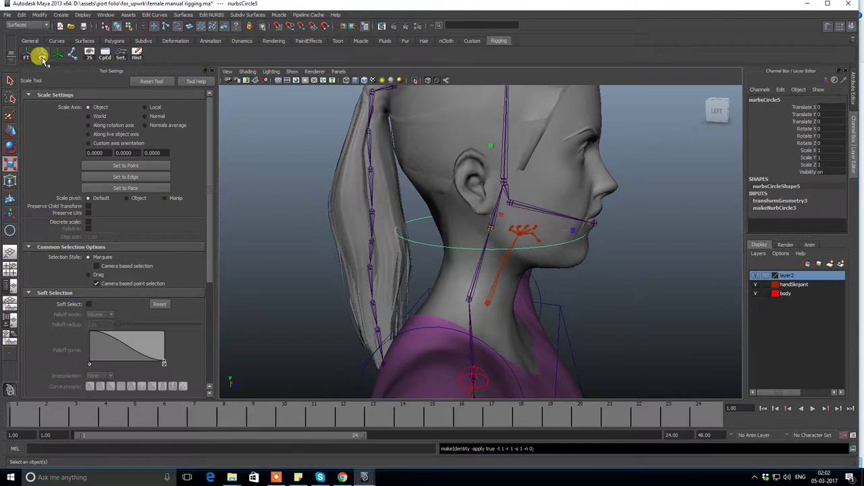
pyautogui.click(42, 57)
pyautogui.click(681, 263)
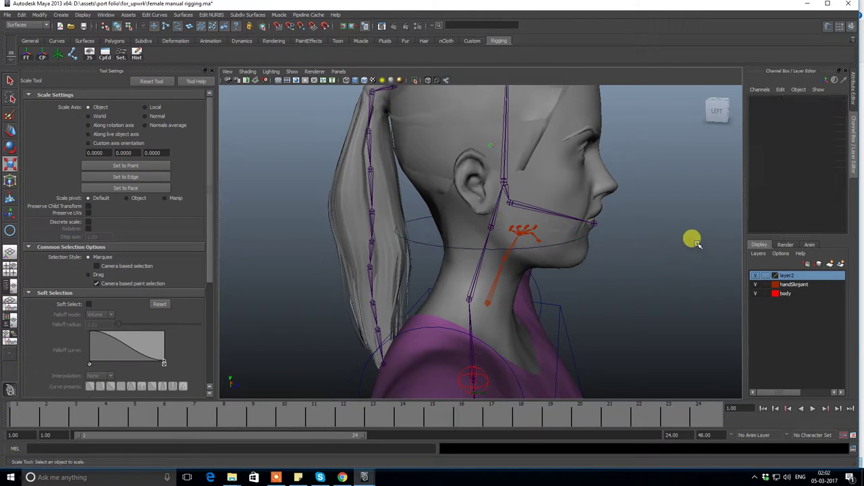
pyautogui.click(413, 231)
pyautogui.click(665, 270)
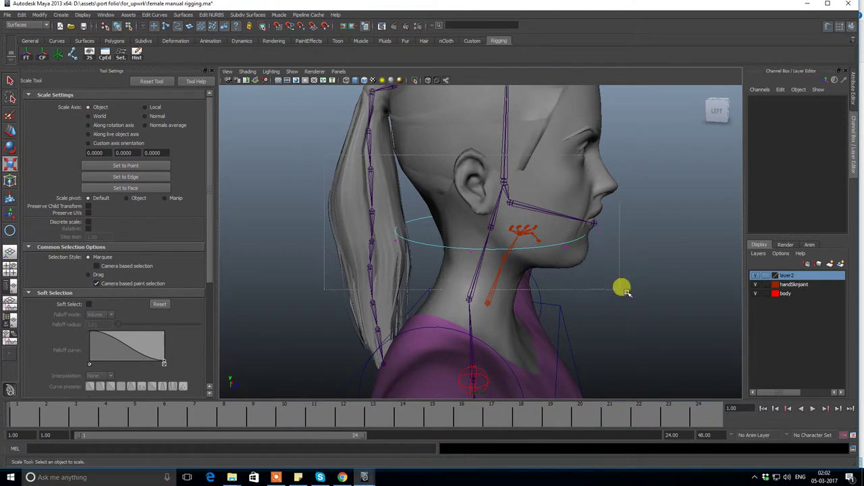
pyautogui.moveTo(626, 292); pyautogui.dragTo(666, 304)
# Move the neck circle's points so the ring sits level around the neck under the jaw.
pyautogui.press('w')
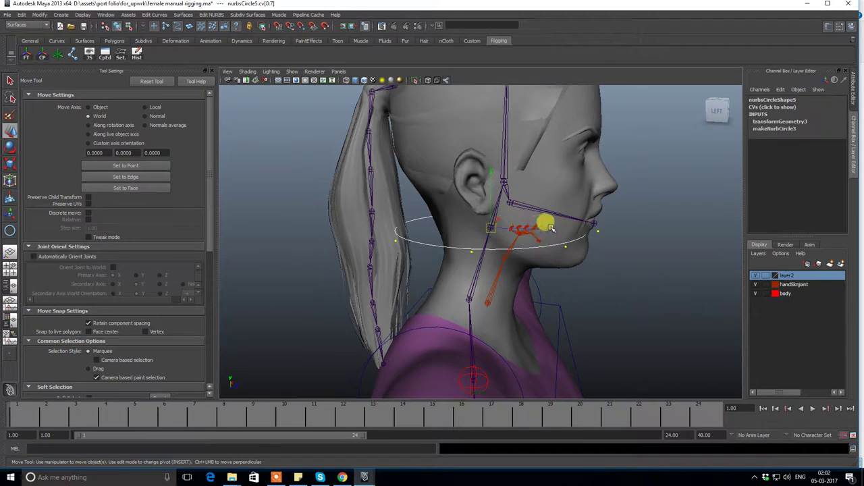
pyautogui.moveTo(555, 231)
pyautogui.mouseDown()
pyautogui.moveTo(580, 235)
pyautogui.moveTo(421, 228)
pyautogui.moveTo(465, 226)
pyautogui.moveTo(447, 228)
pyautogui.mouseUp()
pyautogui.click(585, 189)
pyautogui.moveTo(585, 189)
pyautogui.keyDown('alt'); pyautogui.mouseDown()
pyautogui.moveTo(507, 193)
pyautogui.moveTo(374, 230)
pyautogui.moveTo(377, 222)
pyautogui.mouseUp(); pyautogui.keyUp('alt')
pyautogui.rightClick(511, 221)
pyautogui.moveTo(655, 187)
pyautogui.keyDown('alt'); pyautogui.mouseDown()
pyautogui.moveTo(542, 240)
pyautogui.moveTo(478, 226)
pyautogui.moveTo(548, 230)
pyautogui.moveTo(517, 214)
pyautogui.mouseUp(); pyautogui.keyUp('alt')
pyautogui.click(506, 223)
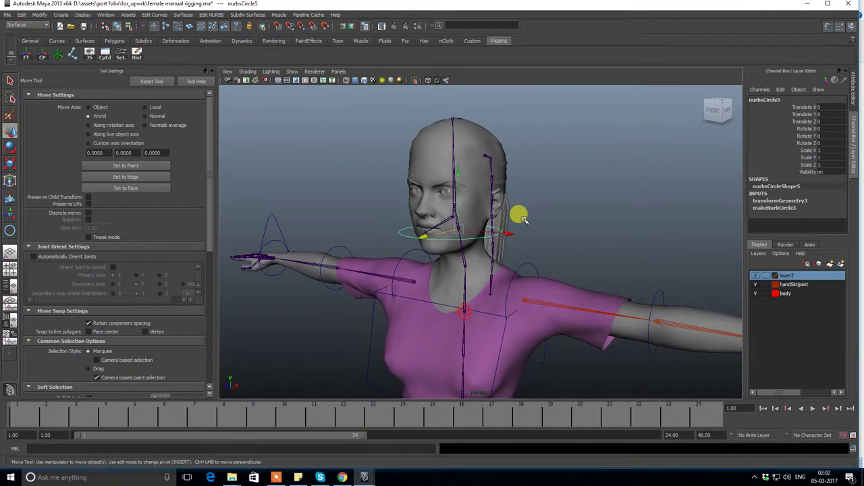
pyautogui.click(524, 219)
pyautogui.moveTo(603, 209)
pyautogui.keyDown('alt'); pyautogui.mouseDown()
pyautogui.moveTo(494, 154)
pyautogui.moveTo(493, 199)
pyautogui.mouseUp(); pyautogui.keyUp('alt')
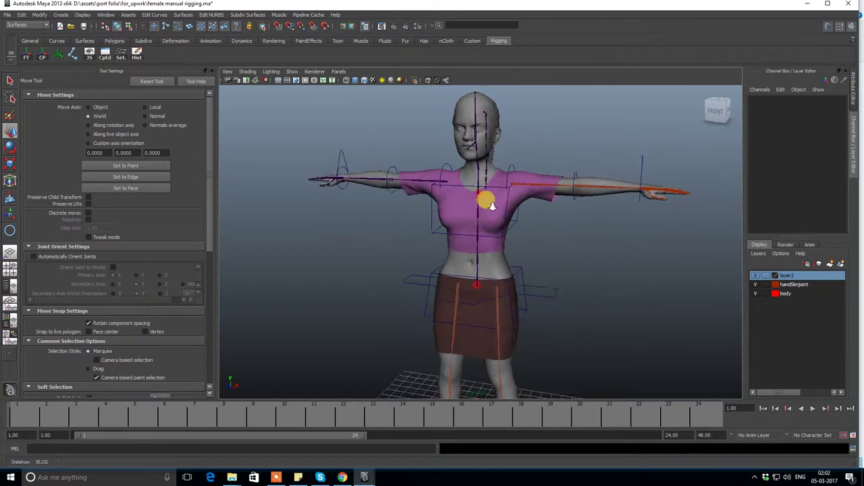
pyautogui.keyDown('alt'); pyautogui.moveTo(492, 199); pyautogui.dragTo(522, 205, button='right'); pyautogui.keyUp('alt')
# Raise the box control curve9 in Y up to head height (Translate Y 12.06).
pyautogui.click(527, 210)
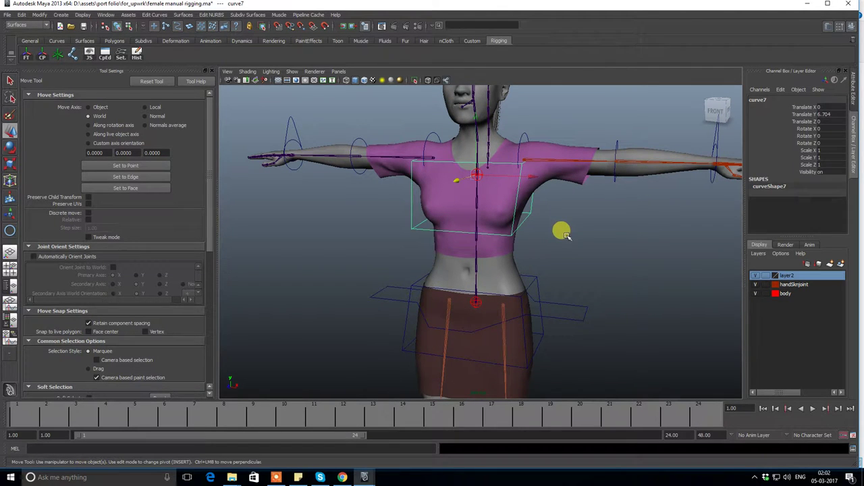
pyautogui.keyDown('alt'); pyautogui.moveTo(547, 212); pyautogui.dragTo(476, 269); pyautogui.keyUp('alt')
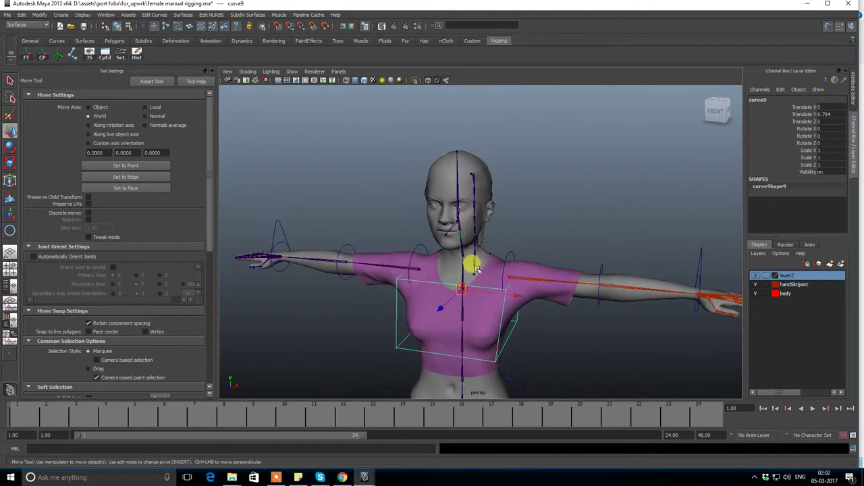
pyautogui.moveTo(463, 238); pyautogui.dragTo(451, 127)
pyautogui.moveTo(594, 160); pyautogui.dragTo(600, 178)
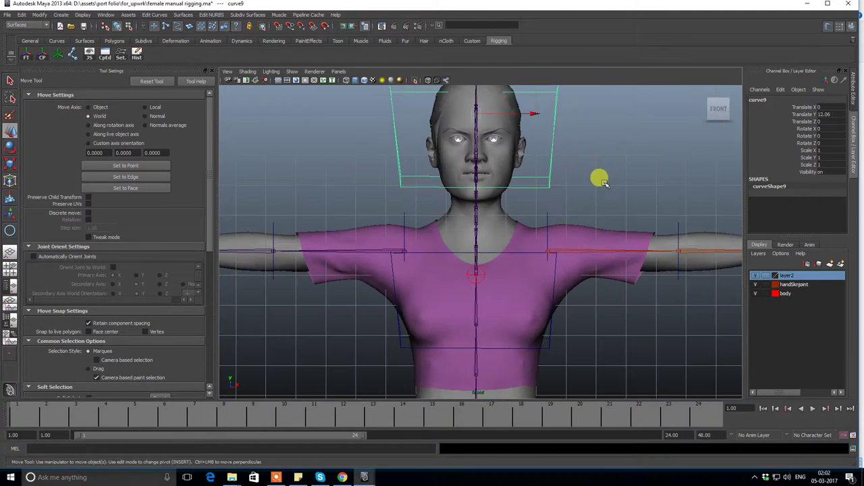
pyautogui.scroll(2, 511, 251)
pyautogui.scroll(2, 513, 253)
# In component mode, pull the box's left and right corner CVs in around the head.
pyautogui.press('F8')
pyautogui.moveTo(526, 155); pyautogui.dragTo(601, 208)
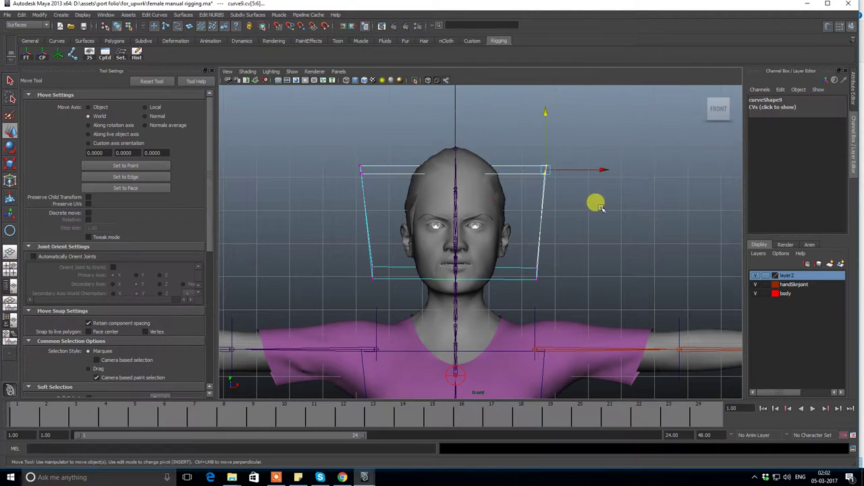
pyautogui.moveTo(605, 170); pyautogui.dragTo(568, 176)
pyautogui.moveTo(514, 254)
pyautogui.mouseDown()
pyautogui.moveTo(573, 287)
pyautogui.moveTo(588, 270)
pyautogui.moveTo(571, 280)
pyautogui.mouseUp()
pyautogui.keyDown('alt'); pyautogui.moveTo(564, 276); pyautogui.dragTo(599, 283, button='middle'); pyautogui.keyUp('alt')
pyautogui.moveTo(381, 162)
pyautogui.mouseDown()
pyautogui.moveTo(432, 193)
pyautogui.moveTo(488, 182)
pyautogui.mouseUp()
pyautogui.moveTo(414, 277)
pyautogui.mouseDown()
pyautogui.moveTo(420, 286)
pyautogui.moveTo(487, 289)
pyautogui.mouseUp()
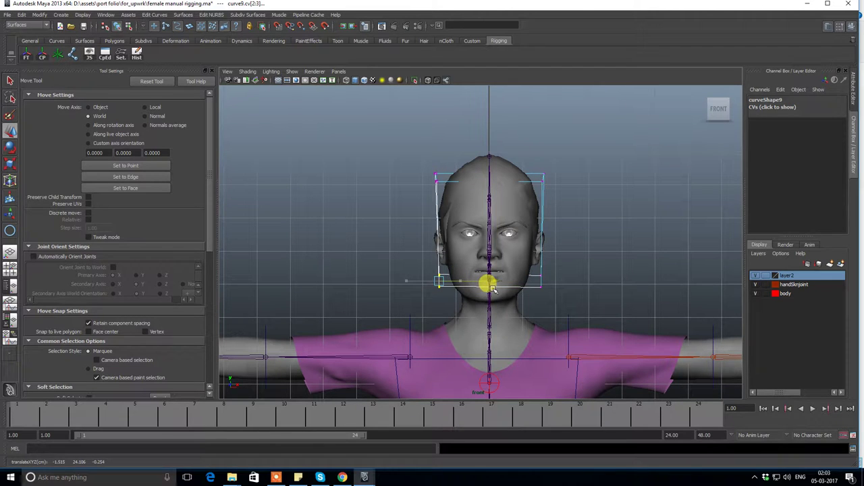
pyautogui.moveTo(429, 170)
pyautogui.mouseDown()
pyautogui.moveTo(446, 193)
pyautogui.moveTo(494, 176)
pyautogui.mouseUp()
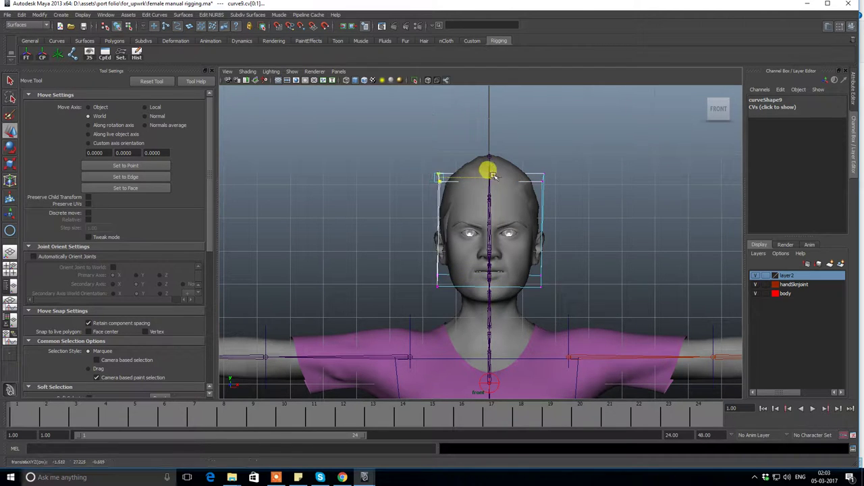
# From the side, reshape the box's front and back CVs to span jaw to crown.
pyautogui.moveTo(530, 270)
pyautogui.keyDown('alt'); pyautogui.mouseDown()
pyautogui.moveTo(572, 268)
pyautogui.moveTo(517, 248)
pyautogui.moveTo(420, 108)
pyautogui.mouseUp(); pyautogui.keyUp('alt')
pyautogui.moveTo(462, 133); pyautogui.dragTo(412, 139)
pyautogui.click(641, 135)
pyautogui.moveTo(651, 145)
pyautogui.mouseDown()
pyautogui.moveTo(621, 112)
pyautogui.moveTo(633, 241)
pyautogui.moveTo(592, 214)
pyautogui.mouseUp()
pyautogui.moveTo(654, 270)
pyautogui.mouseDown()
pyautogui.moveTo(608, 251)
pyautogui.moveTo(533, 264)
pyautogui.mouseUp()
pyautogui.click(451, 277)
pyautogui.moveTo(457, 280)
pyautogui.mouseDown()
pyautogui.moveTo(480, 302)
pyautogui.moveTo(453, 195)
pyautogui.mouseUp()
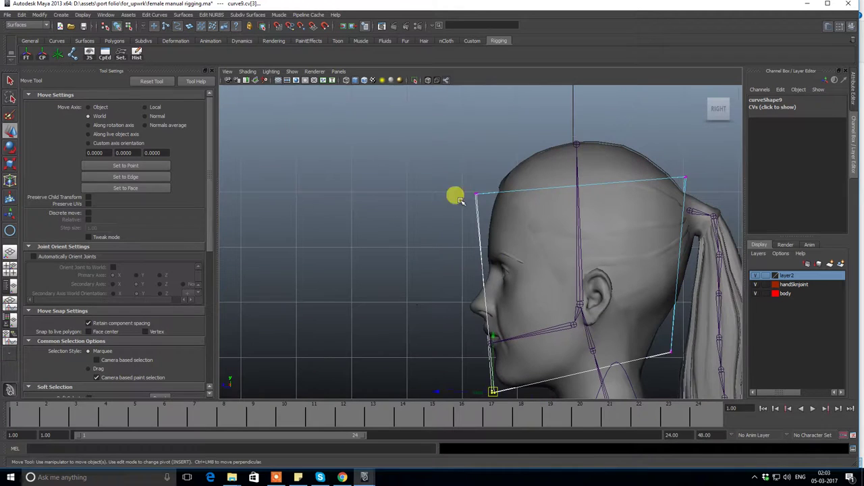
pyautogui.click(496, 155)
pyautogui.moveTo(496, 156); pyautogui.dragTo(490, 165)
pyautogui.scroll(-2, 500, 189)
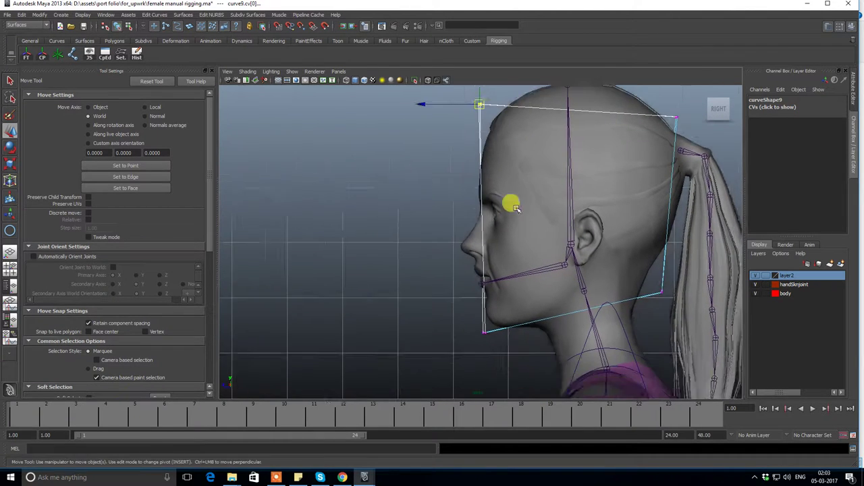
pyautogui.scroll(1, 486, 223)
# Check the fit in the front view, then return to object mode with the head box selected.
pyautogui.press('space')
pyautogui.moveTo(439, 195); pyautogui.dragTo(436, 209)
pyautogui.moveTo(521, 245)
pyautogui.keyDown('alt'); pyautogui.mouseDown(button='right')
pyautogui.moveTo(506, 222)
pyautogui.moveTo(540, 247)
pyautogui.moveTo(549, 270)
pyautogui.mouseUp(button='right'); pyautogui.keyUp('alt')
pyautogui.press('space')
pyautogui.click(584, 258)
pyautogui.moveTo(538, 239)
pyautogui.keyDown('alt'); pyautogui.mouseDown()
pyautogui.moveTo(475, 254)
pyautogui.moveTo(530, 195)
pyautogui.mouseUp(); pyautogui.keyUp('alt')
pyautogui.moveTo(530, 195); pyautogui.dragTo(528, 193, button='right')
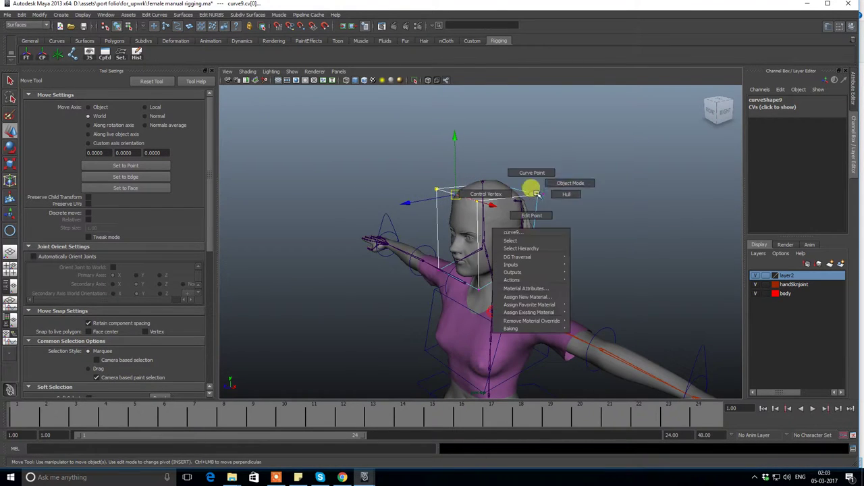
pyautogui.click(533, 191)
pyautogui.moveTo(532, 191)
pyautogui.keyDown('alt'); pyautogui.mouseDown()
pyautogui.moveTo(569, 201)
pyautogui.moveTo(607, 246)
pyautogui.mouseUp(); pyautogui.keyUp('alt')
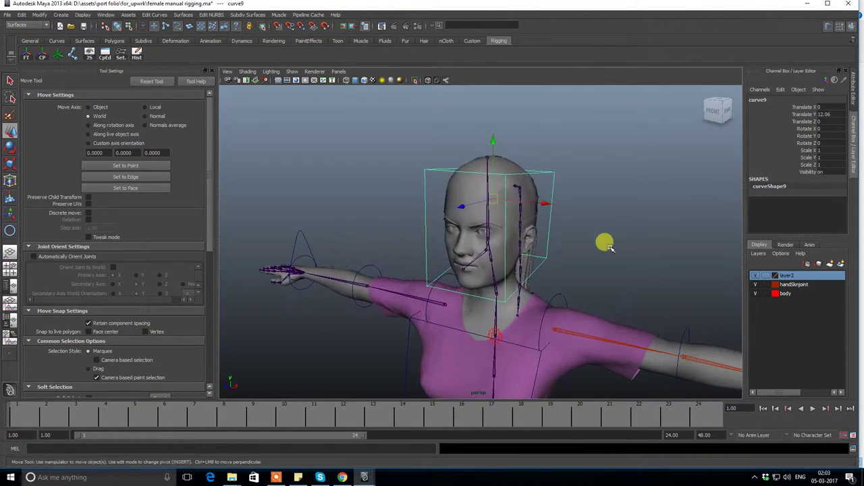
# Scale curve9 down slightly and rotate it to follow the head's tilt.
pyautogui.press('r')
pyautogui.moveTo(491, 200); pyautogui.dragTo(480, 201)
pyautogui.moveTo(405, 189)
pyautogui.keyDown('alt'); pyautogui.mouseDown()
pyautogui.moveTo(415, 187)
pyautogui.moveTo(367, 189)
pyautogui.moveTo(527, 280)
pyautogui.moveTo(517, 247)
pyautogui.moveTo(548, 272)
pyautogui.moveTo(502, 235)
pyautogui.moveTo(552, 237)
pyautogui.moveTo(521, 227)
pyautogui.moveTo(524, 237)
pyautogui.mouseUp(); pyautogui.keyUp('alt')
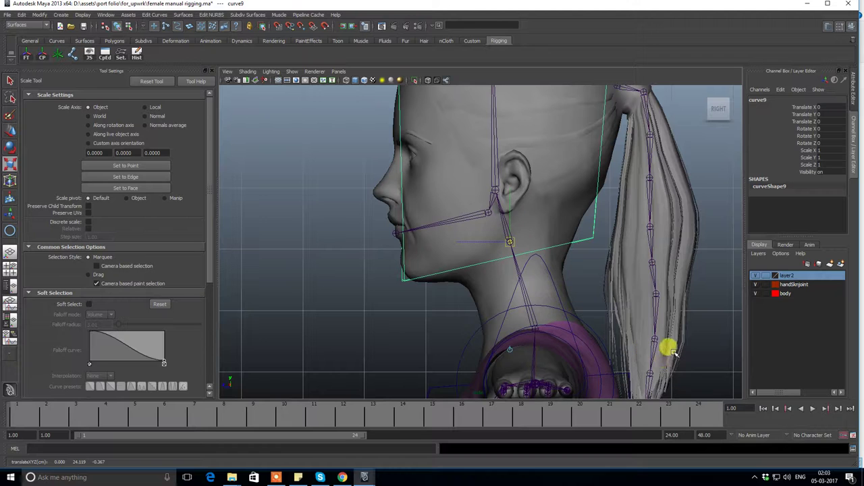
pyautogui.keyDown('alt'); pyautogui.moveTo(524, 310); pyautogui.dragTo(467, 290, button='right'); pyautogui.keyUp('alt')
pyautogui.moveTo(378, 283)
pyautogui.keyDown('alt'); pyautogui.mouseDown()
pyautogui.moveTo(398, 255)
pyautogui.moveTo(498, 286)
pyautogui.moveTo(493, 227)
pyautogui.moveTo(448, 201)
pyautogui.moveTo(502, 246)
pyautogui.mouseUp(); pyautogui.keyUp('alt')
pyautogui.press('e')
pyautogui.click(656, 208)
pyautogui.moveTo(655, 209)
pyautogui.keyDown('alt'); pyautogui.mouseDown()
pyautogui.moveTo(396, 200)
pyautogui.moveTo(544, 217)
pyautogui.moveTo(547, 193)
pyautogui.mouseUp(); pyautogui.keyUp('alt')
pyautogui.moveTo(538, 139); pyautogui.dragTo(563, 182)
pyautogui.click(625, 148)
pyautogui.moveTo(625, 149)
pyautogui.keyDown('alt'); pyautogui.mouseDown(button='right')
pyautogui.moveTo(471, 140)
pyautogui.moveTo(415, 196)
pyautogui.mouseUp(button='right'); pyautogui.keyUp('alt')
pyautogui.moveTo(414, 197)
pyautogui.keyDown('alt'); pyautogui.mouseDown()
pyautogui.moveTo(536, 301)
pyautogui.moveTo(386, 320)
pyautogui.moveTo(426, 277)
pyautogui.mouseUp(); pyautogui.keyUp('alt')
pyautogui.keyDown('alt'); pyautogui.moveTo(427, 277); pyautogui.dragTo(517, 270, button='right'); pyautogui.keyUp('alt')
pyautogui.click(526, 276)
pyautogui.keyDown('alt'); pyautogui.moveTo(575, 331); pyautogui.dragTo(553, 324); pyautogui.keyUp('alt')
pyautogui.keyDown('alt'); pyautogui.moveTo(554, 324); pyautogui.dragTo(594, 203, button='right'); pyautogui.keyUp('alt')
pyautogui.click(594, 203)
pyautogui.click(513, 269)
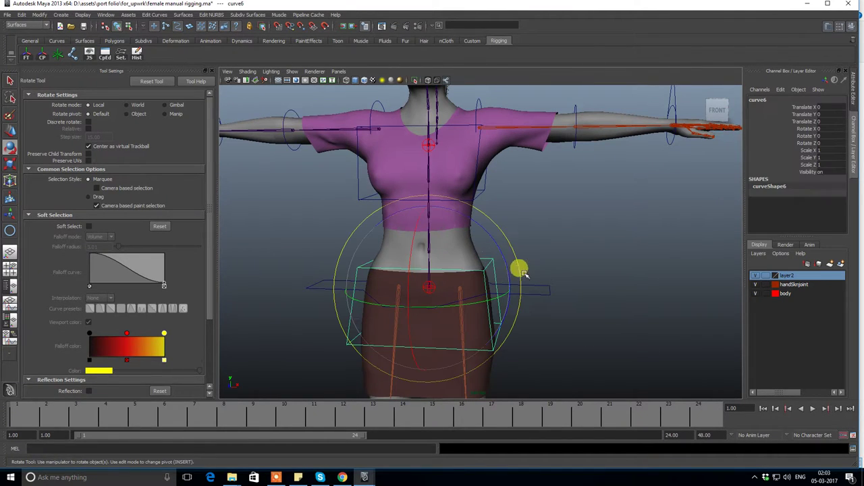
pyautogui.keyDown('alt'); pyautogui.moveTo(564, 278); pyautogui.dragTo(506, 276, button='middle'); pyautogui.keyUp('alt')
pyautogui.click(506, 276)
pyautogui.click(474, 275)
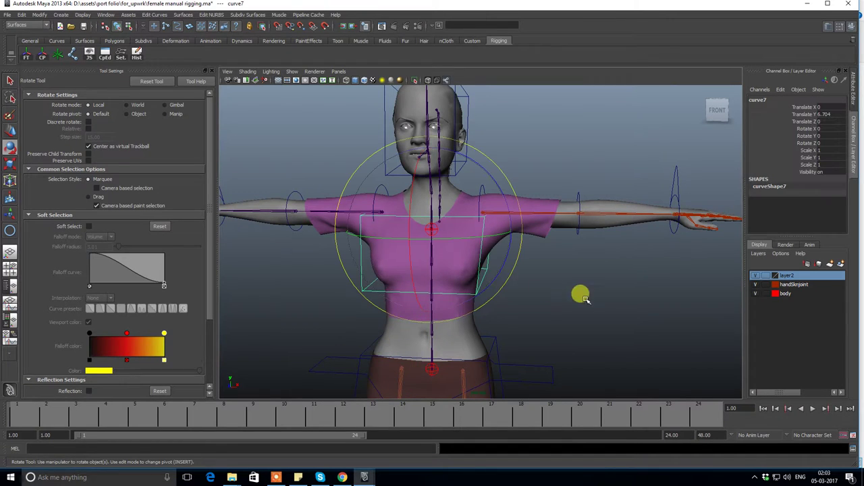
pyautogui.keyDown('alt'); pyautogui.moveTo(614, 293); pyautogui.dragTo(575, 285, button='right'); pyautogui.keyUp('alt')
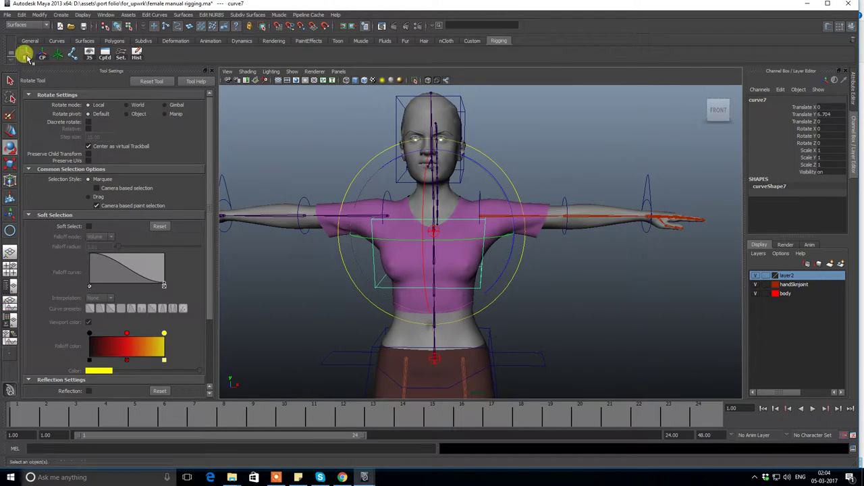
pyautogui.moveTo(507, 261)
pyautogui.keyDown('alt'); pyautogui.mouseDown()
pyautogui.moveTo(495, 263)
pyautogui.moveTo(540, 248)
pyautogui.moveTo(528, 247)
pyautogui.mouseUp(); pyautogui.keyUp('alt')
pyautogui.press('w')
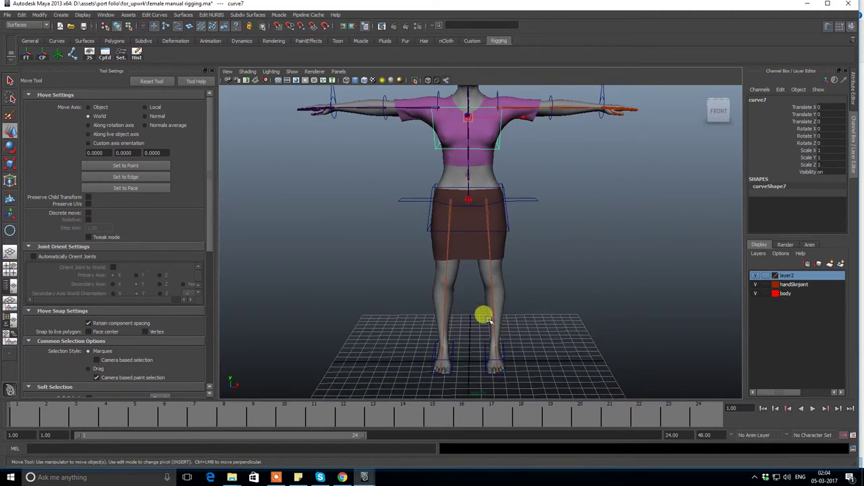
# Rename the first foot control curve to Left_lef_Cc.
pyautogui.scroll(5, 482, 314)
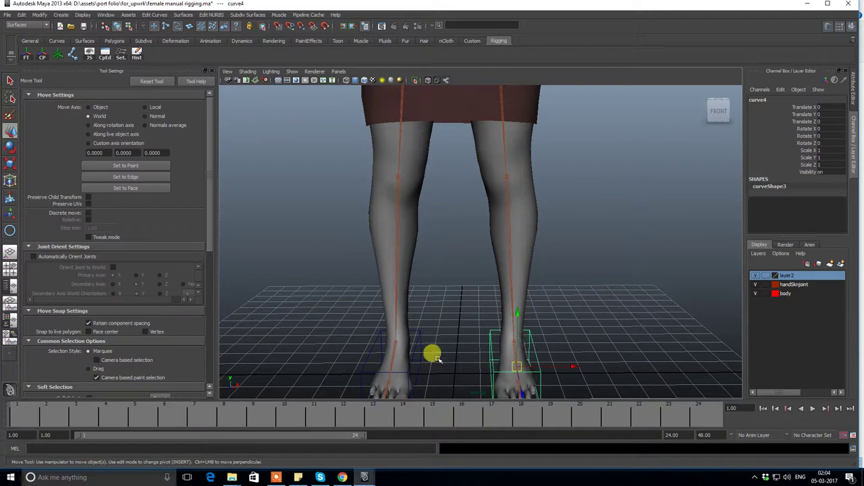
pyautogui.moveTo(578, 261)
pyautogui.keyDown('alt'); pyautogui.mouseDown(button='middle')
pyautogui.moveTo(546, 359)
pyautogui.moveTo(538, 286)
pyautogui.mouseUp(button='middle'); pyautogui.keyUp('alt')
pyautogui.moveTo(559, 204); pyautogui.dragTo(589, 249)
pyautogui.click(577, 331)
pyautogui.keyDown('alt'); pyautogui.moveTo(577, 331); pyautogui.dragTo(478, 141, button='right'); pyautogui.keyUp('alt')
pyautogui.keyDown('alt'); pyautogui.moveTo(478, 141); pyautogui.dragTo(477, 247); pyautogui.keyUp('alt')
pyautogui.keyDown('alt'); pyautogui.moveTo(477, 247); pyautogui.dragTo(546, 284, button='right'); pyautogui.keyUp('alt')
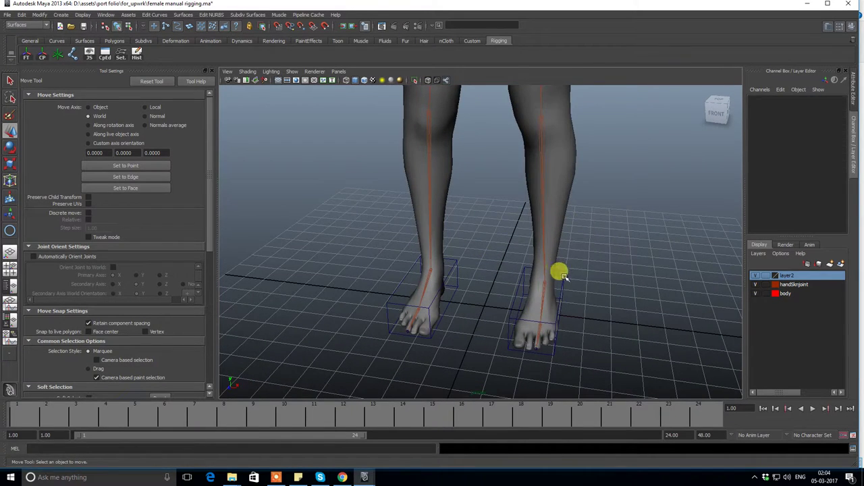
pyautogui.click(563, 276)
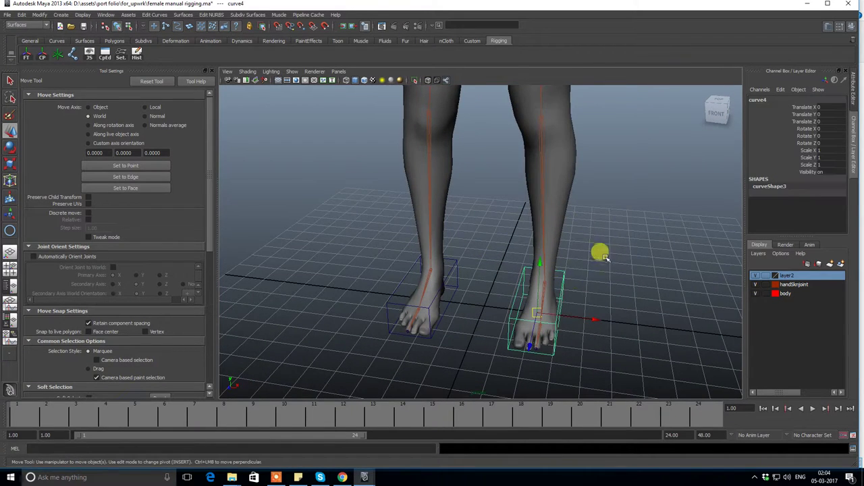
pyautogui.keyDown('alt'); pyautogui.moveTo(600, 251); pyautogui.dragTo(559, 201); pyautogui.keyUp('alt')
pyautogui.doubleClick(767, 100)
pyautogui.write('LeftLeFC')
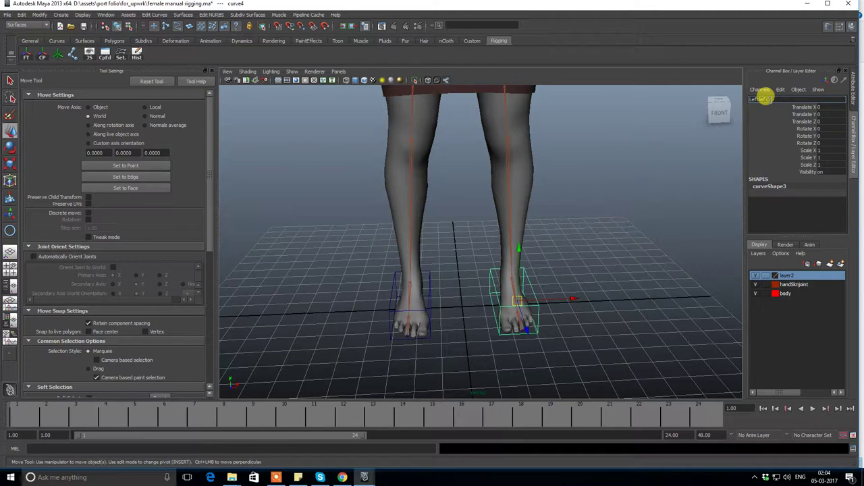
pyautogui.write('c')
pyautogui.press('Return')
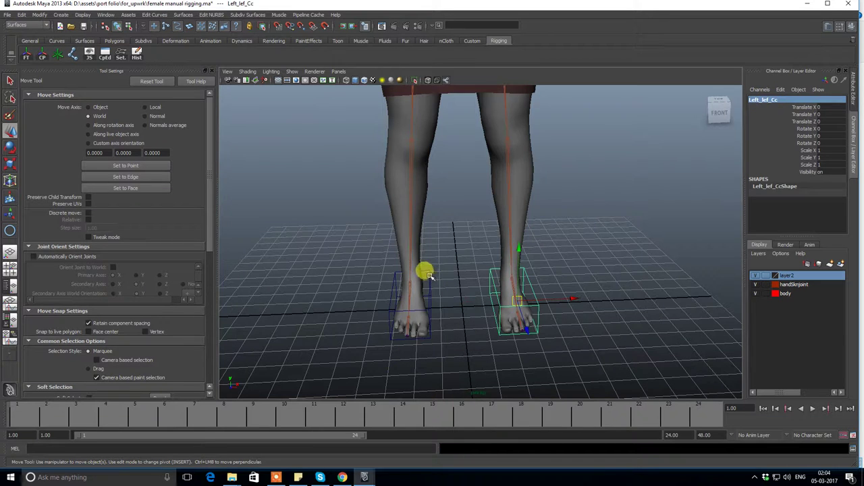
# Rename the other foot control curve to right_leg_Ctrl.
pyautogui.click(429, 276)
pyautogui.moveTo(501, 255)
pyautogui.keyDown('alt'); pyautogui.mouseDown()
pyautogui.moveTo(594, 225)
pyautogui.moveTo(598, 212)
pyautogui.moveTo(759, 129)
pyautogui.mouseUp(); pyautogui.keyUp('alt')
pyautogui.doubleClick(758, 99)
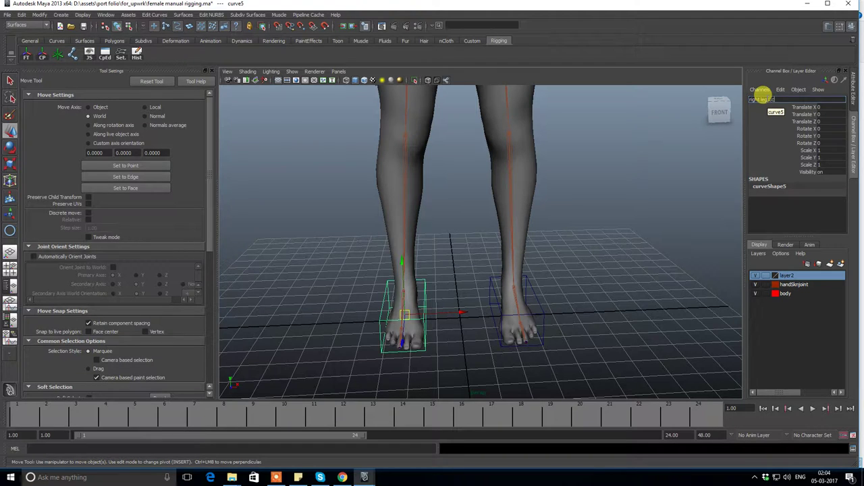
pyautogui.press('Return')
# Select the hip cross control curve8 and begin renaming it in the Channel Box.
pyautogui.click(586, 203)
pyautogui.keyDown('alt'); pyautogui.moveTo(551, 199); pyautogui.dragTo(480, 186, button='right'); pyautogui.keyUp('alt')
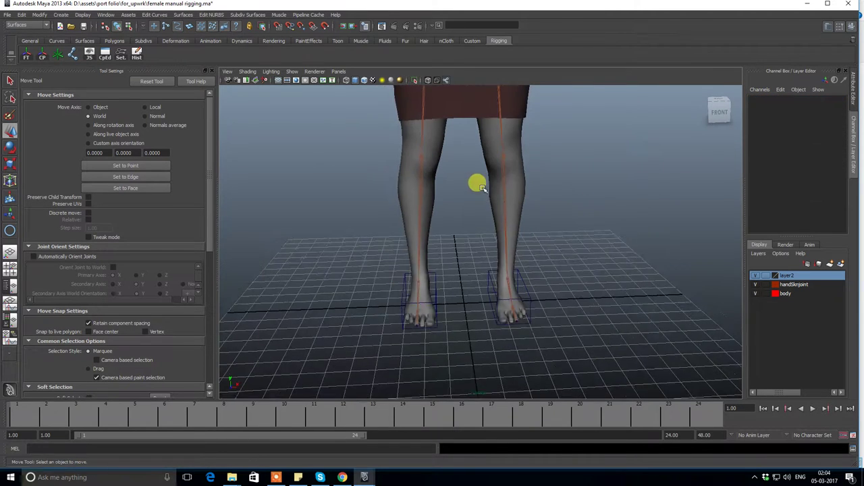
pyautogui.moveTo(479, 186)
pyautogui.keyDown('alt'); pyautogui.mouseDown(button='middle')
pyautogui.moveTo(467, 266)
pyautogui.moveTo(555, 231)
pyautogui.mouseUp(button='middle'); pyautogui.keyUp('alt')
pyautogui.click(556, 232)
pyautogui.doubleClick(759, 100)
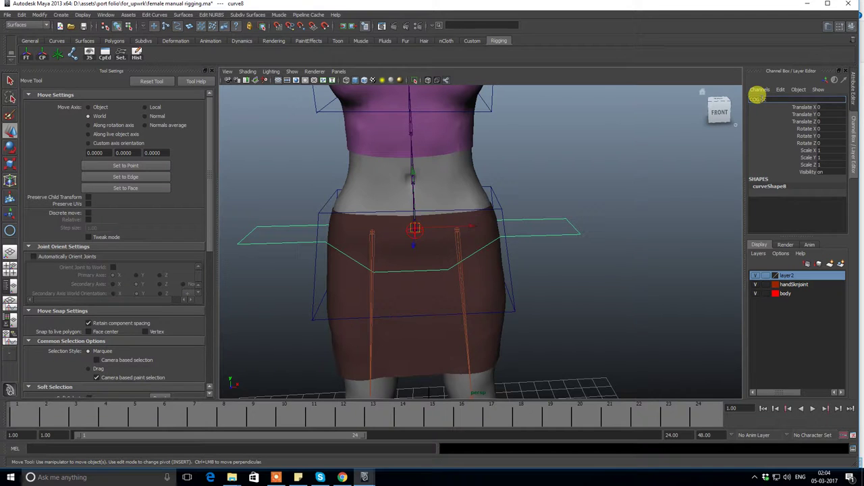
# Confirm the hip control's new name, then name the box control around the skirt COG_Cc.
pyautogui.press('Return')
pyautogui.click(582, 300)
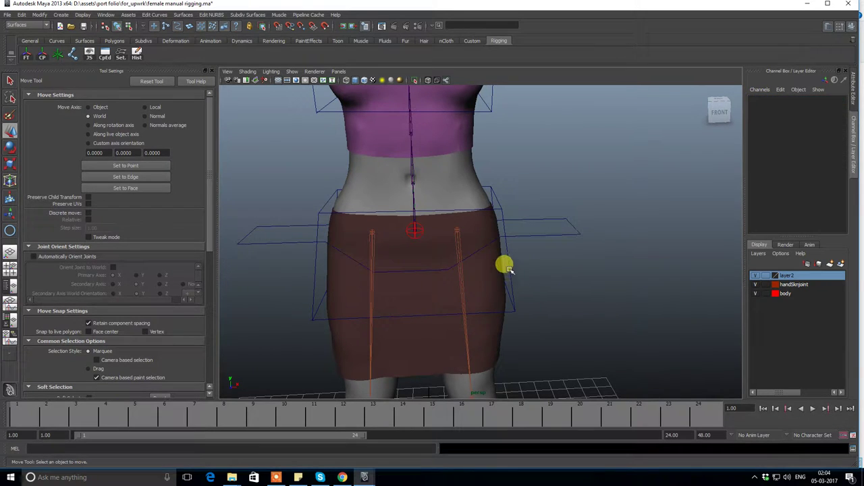
pyautogui.click(508, 268)
pyautogui.moveTo(561, 270)
pyautogui.keyDown('alt'); pyautogui.mouseDown()
pyautogui.moveTo(295, 276)
pyautogui.moveTo(485, 275)
pyautogui.moveTo(513, 241)
pyautogui.moveTo(477, 245)
pyautogui.moveTo(520, 286)
pyautogui.mouseUp(); pyautogui.keyUp('alt')
pyautogui.click(525, 195)
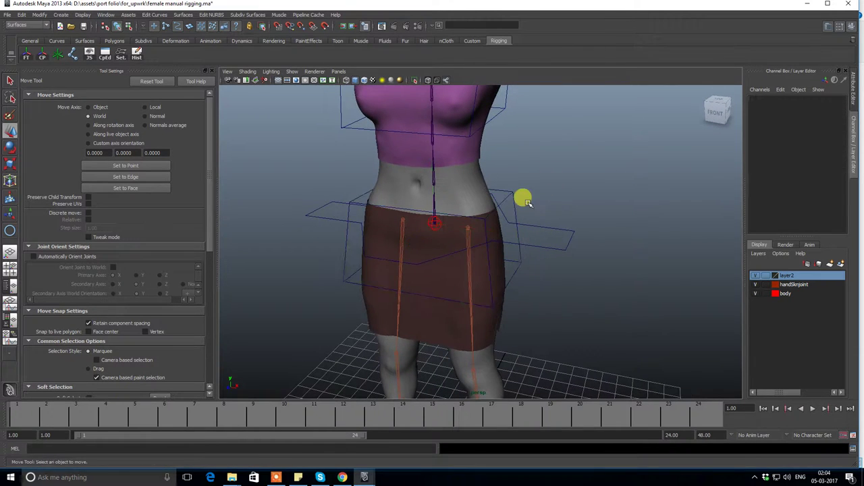
pyautogui.click(511, 193)
pyautogui.moveTo(507, 187)
pyautogui.keyDown('alt'); pyautogui.mouseDown()
pyautogui.moveTo(542, 183)
pyautogui.moveTo(531, 197)
pyautogui.moveTo(538, 187)
pyautogui.mouseUp(); pyautogui.keyUp('alt')
pyautogui.moveTo(542, 191)
pyautogui.keyDown('alt'); pyautogui.mouseDown(button='right')
pyautogui.moveTo(532, 191)
pyautogui.moveTo(541, 219)
pyautogui.mouseUp(button='right'); pyautogui.keyUp('alt')
pyautogui.keyDown('alt'); pyautogui.moveTo(542, 220); pyautogui.dragTo(554, 224); pyautogui.keyUp('alt')
pyautogui.click(760, 100)
pyautogui.write('COG_Cc')
pyautogui.press('Return')
# Rename the COG_Cc control to hip_Cc.
pyautogui.moveTo(534, 263)
pyautogui.keyDown('alt'); pyautogui.mouseDown()
pyautogui.moveTo(502, 264)
pyautogui.moveTo(563, 268)
pyautogui.mouseUp(); pyautogui.keyUp('alt')
pyautogui.keyDown('alt'); pyautogui.moveTo(563, 267); pyautogui.dragTo(555, 270, button='right'); pyautogui.keyUp('alt')
pyautogui.keyDown('alt'); pyautogui.moveTo(555, 270); pyautogui.dragTo(577, 299); pyautogui.keyUp('alt')
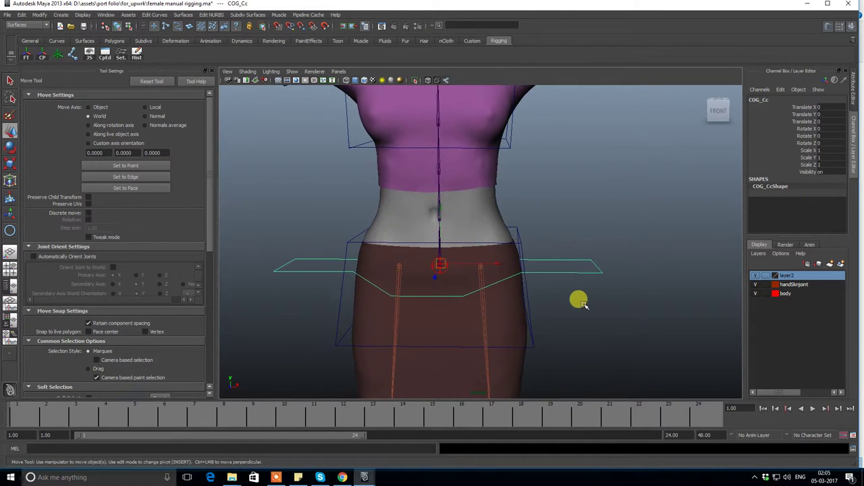
pyautogui.keyDown('alt'); pyautogui.moveTo(627, 233); pyautogui.dragTo(619, 227); pyautogui.keyUp('alt')
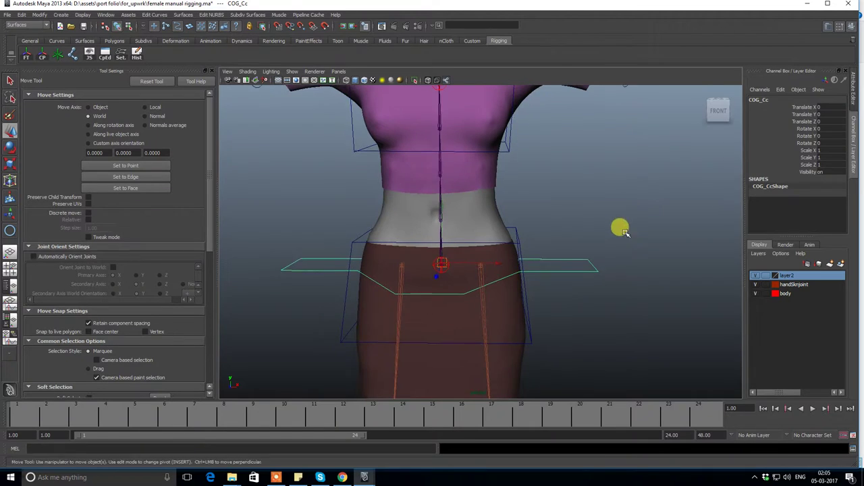
pyautogui.click(759, 100)
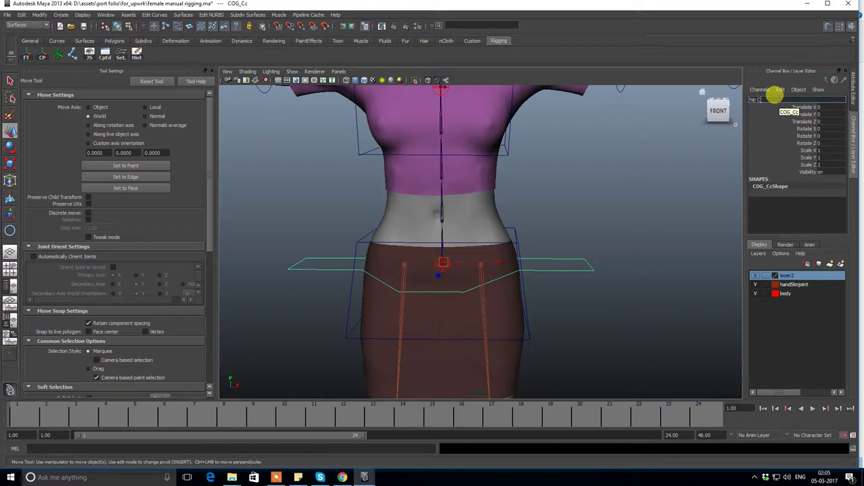
pyautogui.write('c')
pyautogui.press('Return')
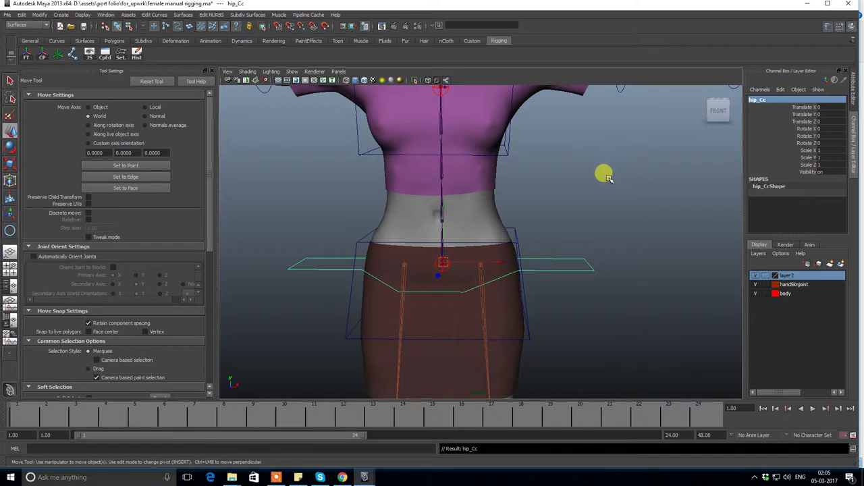
# Give the box control around the hips a new name.
pyautogui.click(603, 174)
pyautogui.scroll(2, 554, 209)
pyautogui.click(538, 233)
pyautogui.doubleClick(760, 96)
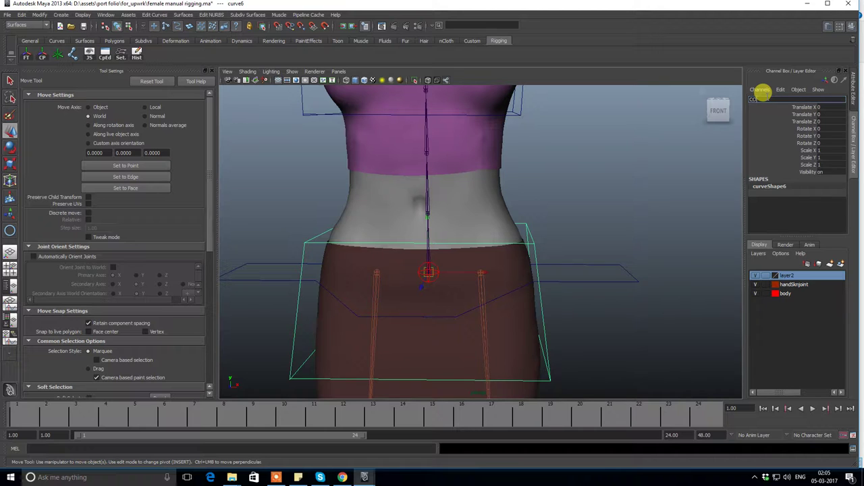
pyautogui.press('Return')
# Rename the flat curve around the hips to Palvis_c.
pyautogui.click(578, 174)
pyautogui.moveTo(598, 221); pyautogui.dragTo(634, 308)
pyautogui.scroll(-1, 581, 164)
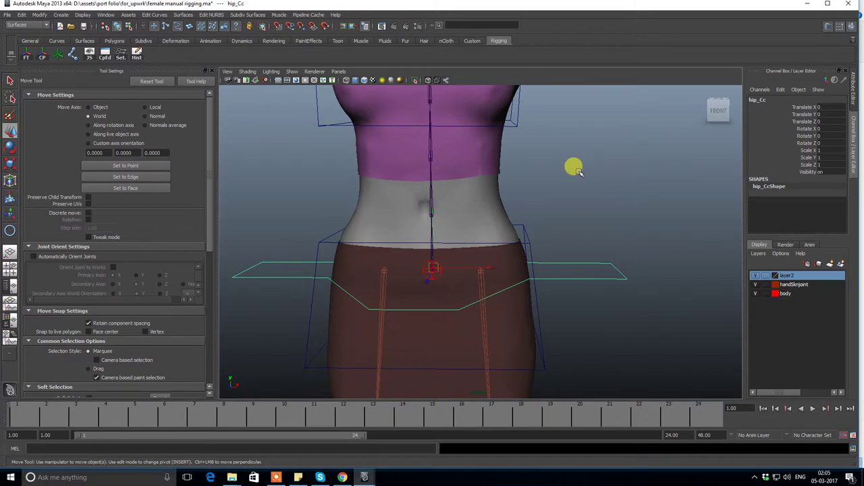
pyautogui.scroll(-1, 561, 171)
pyautogui.keyDown('alt'); pyautogui.moveTo(546, 173); pyautogui.dragTo(558, 250, button='middle'); pyautogui.keyUp('alt')
pyautogui.moveTo(558, 250)
pyautogui.keyDown('alt'); pyautogui.mouseDown()
pyautogui.moveTo(592, 243)
pyautogui.moveTo(479, 222)
pyautogui.moveTo(558, 241)
pyautogui.mouseUp(); pyautogui.keyUp('alt')
pyautogui.click(620, 251)
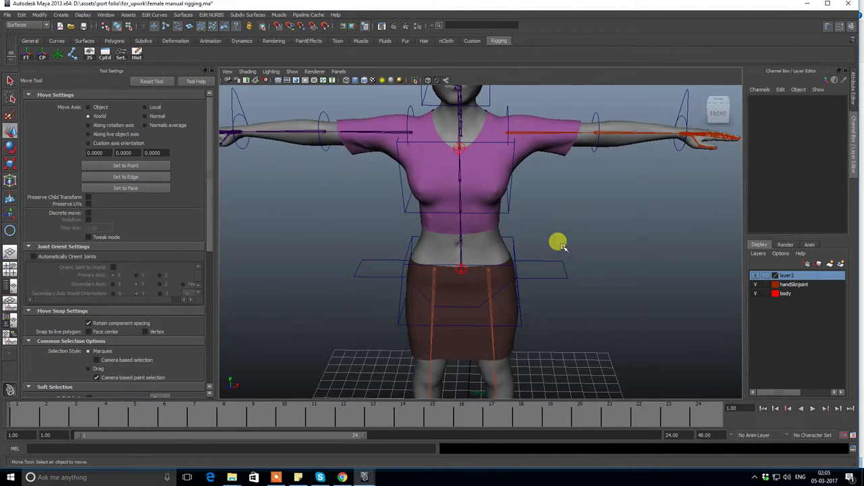
pyautogui.click(571, 276)
pyautogui.doubleClick(758, 100)
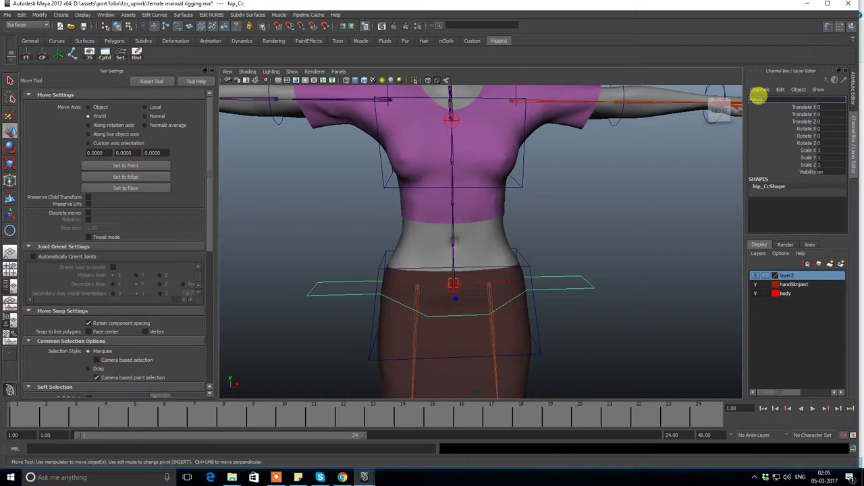
pyautogui.press('Return')
pyautogui.doubleClick(758, 100)
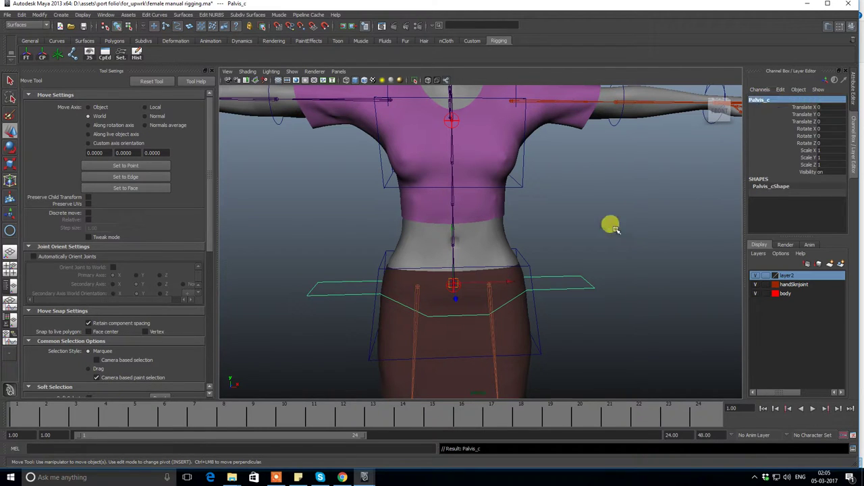
pyautogui.click(591, 304)
# Rename the chest box control to Chest_Cc.
pyautogui.moveTo(597, 274)
pyautogui.keyDown('alt'); pyautogui.mouseDown()
pyautogui.moveTo(550, 162)
pyautogui.moveTo(540, 245)
pyautogui.mouseUp(); pyautogui.keyUp('alt')
pyautogui.click(519, 228)
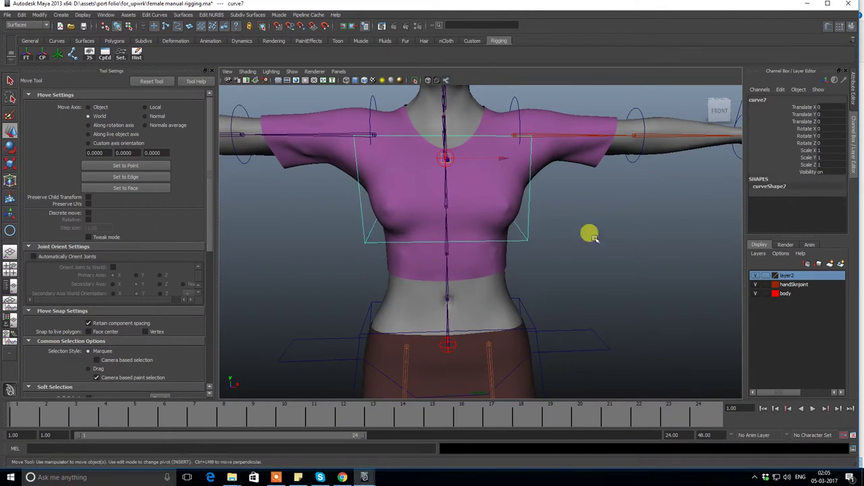
pyautogui.doubleClick(760, 100)
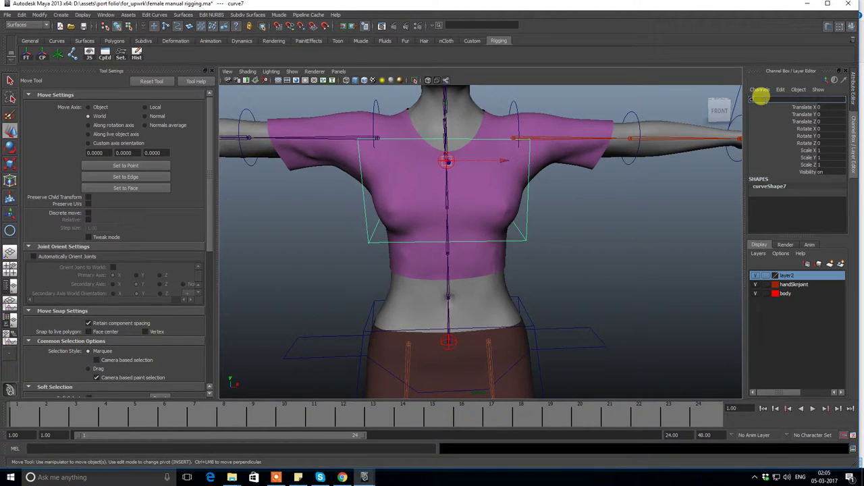
pyautogui.write('c')
pyautogui.press('Return')
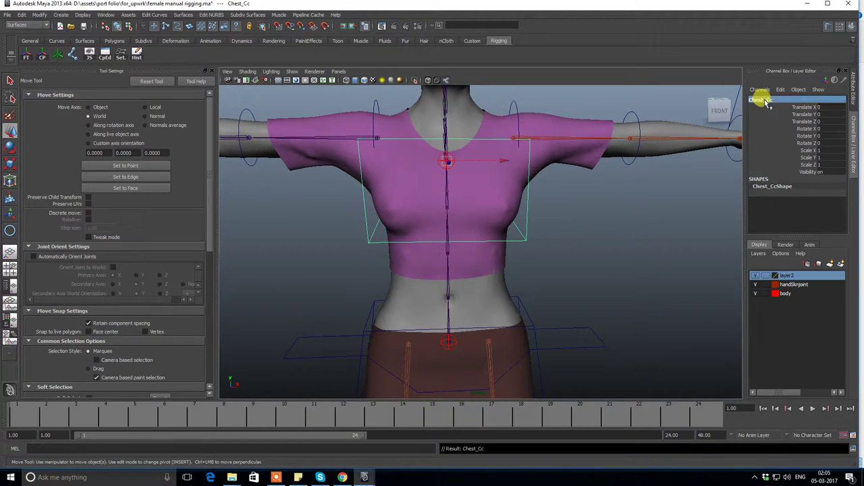
pyautogui.click(648, 257)
pyautogui.keyDown('alt'); pyautogui.moveTo(648, 257); pyautogui.dragTo(540, 270); pyautogui.keyUp('alt')
pyautogui.moveTo(540, 270)
pyautogui.keyDown('alt'); pyautogui.mouseDown(button='right')
pyautogui.moveTo(585, 320)
pyautogui.moveTo(617, 305)
pyautogui.mouseUp(button='right'); pyautogui.keyUp('alt')
# Name the left arm circles left_wrist, left_elbow and left_sholder.
pyautogui.click(671, 284)
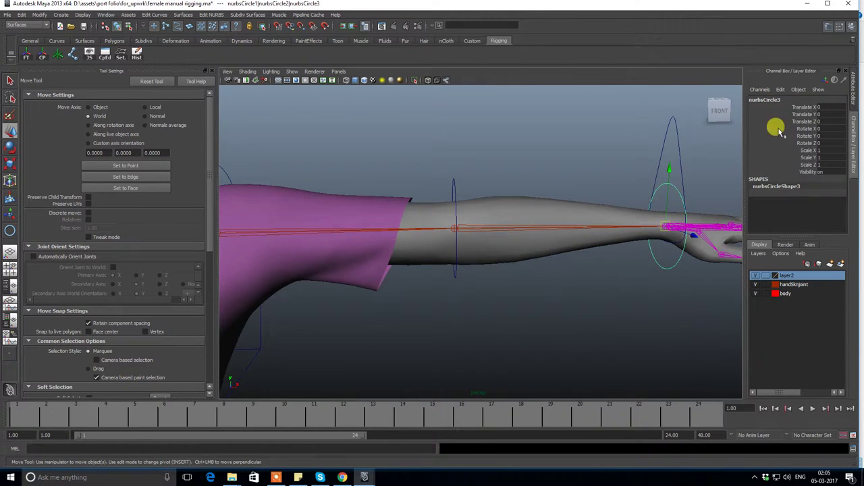
pyautogui.doubleClick(767, 100)
pyautogui.write('left_wrist')
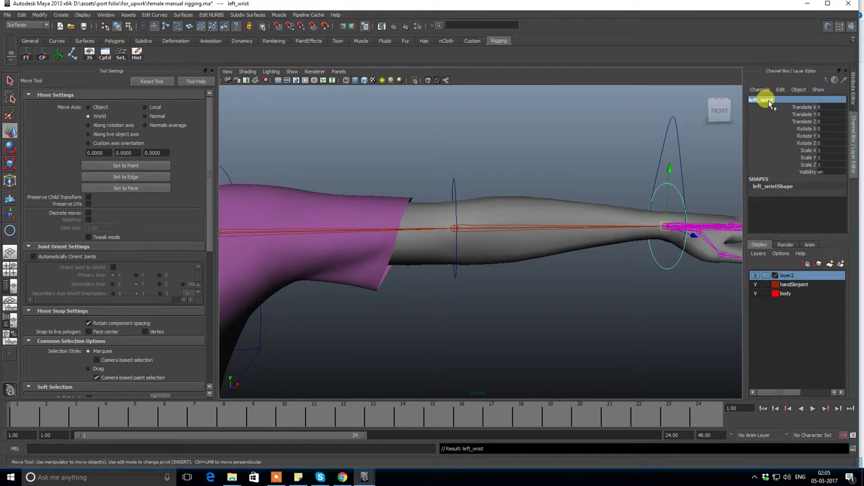
pyautogui.click(496, 292)
pyautogui.doubleClick(763, 99)
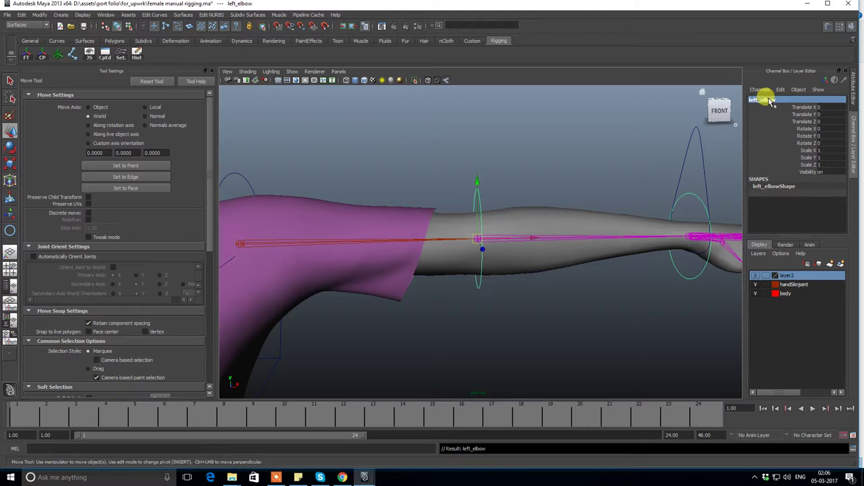
pyautogui.keyDown('alt'); pyautogui.moveTo(414, 260); pyautogui.dragTo(558, 283, button='middle'); pyautogui.keyUp('alt')
pyautogui.click(370, 187)
pyautogui.moveTo(370, 187); pyautogui.dragTo(399, 194)
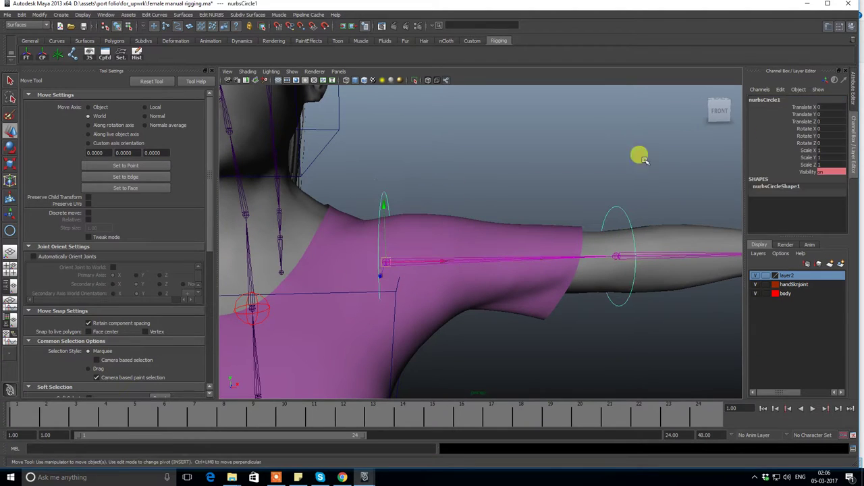
pyautogui.click(777, 98)
pyautogui.write('left should')
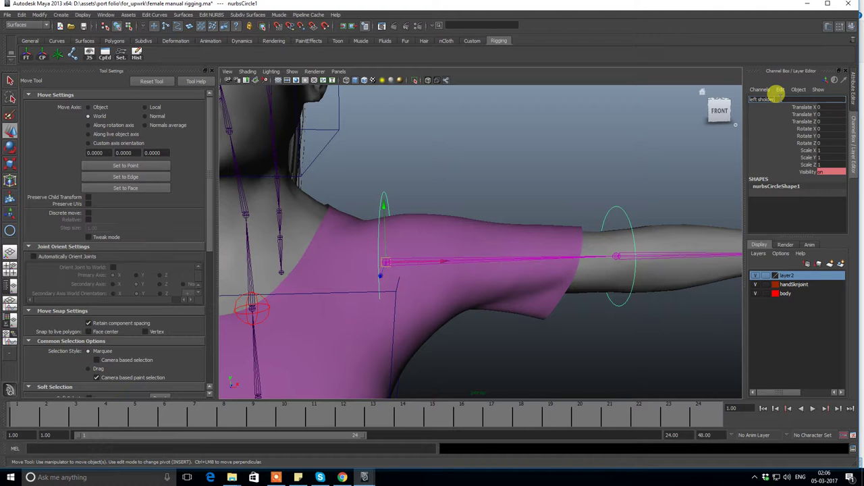
pyautogui.press('Return')
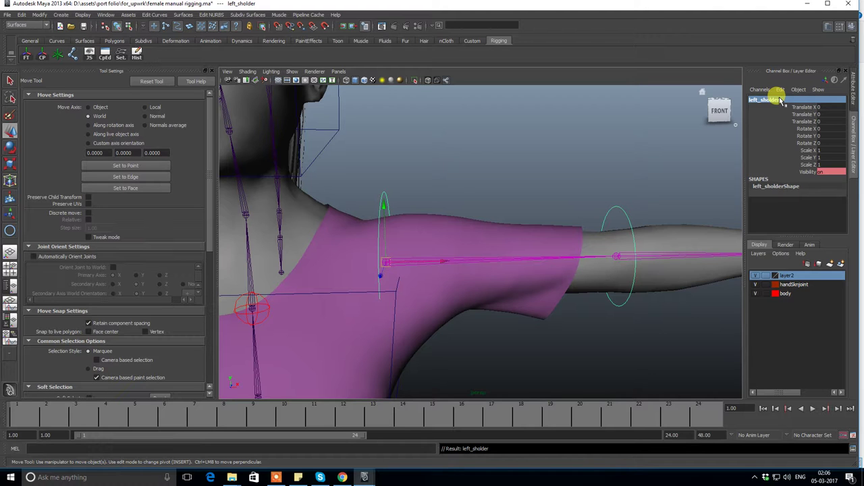
# Name the right arm circles right_sholder, right_elbow and right_wrist.
pyautogui.moveTo(550, 190)
pyautogui.keyDown('alt'); pyautogui.mouseDown()
pyautogui.moveTo(655, 202)
pyautogui.moveTo(581, 206)
pyautogui.mouseUp(); pyautogui.keyUp('alt')
pyautogui.keyDown('alt'); pyautogui.moveTo(584, 208); pyautogui.dragTo(643, 198, button='middle'); pyautogui.keyUp('alt')
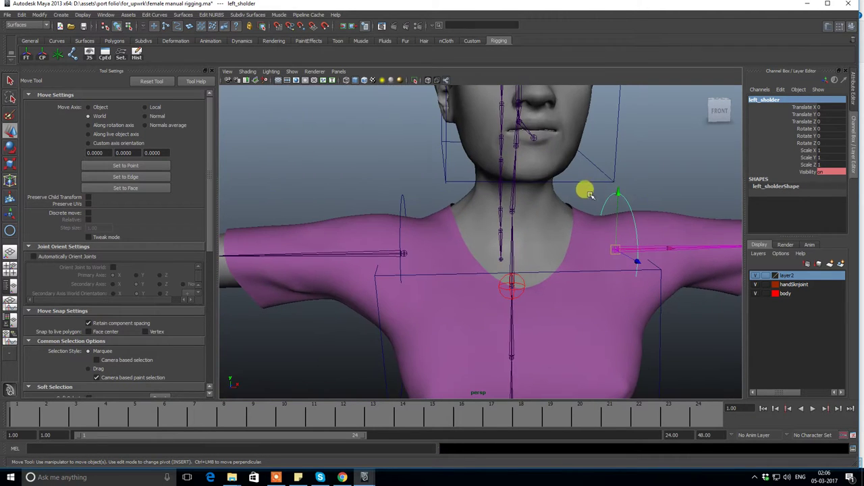
pyautogui.click(398, 195)
pyautogui.doubleClick(780, 100)
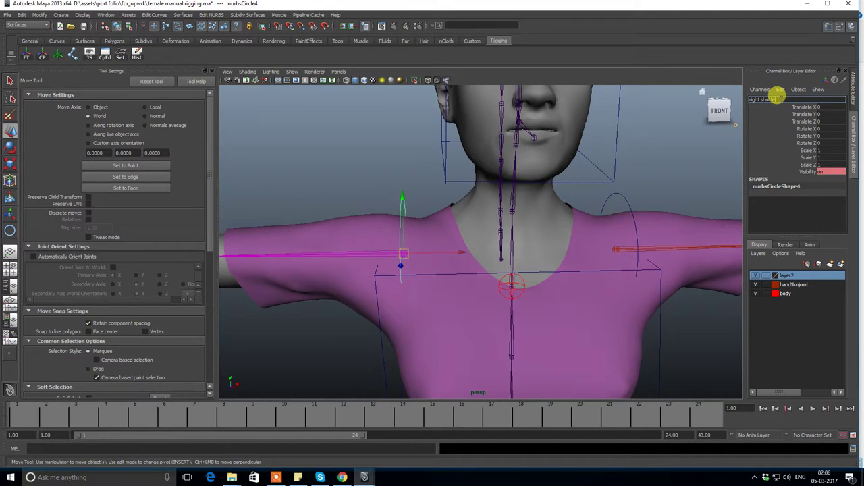
pyautogui.press('Return')
pyautogui.keyDown('alt'); pyautogui.moveTo(463, 264); pyautogui.dragTo(594, 266, button='middle'); pyautogui.keyUp('alt')
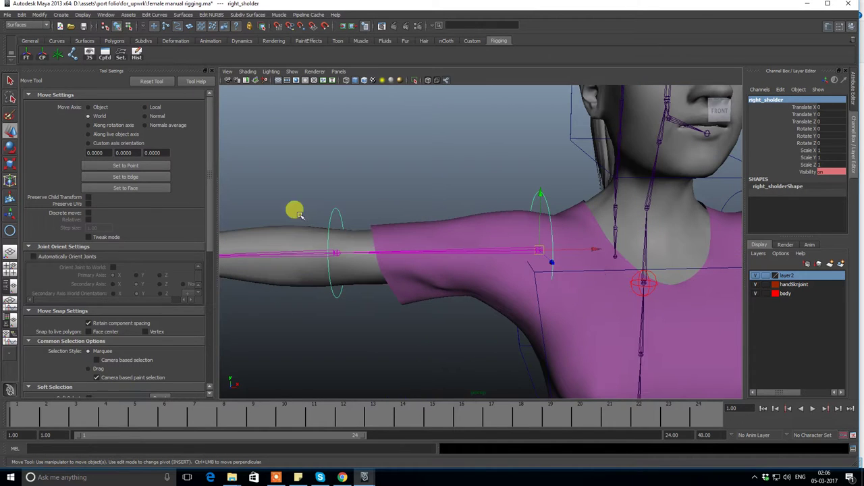
pyautogui.click(336, 206)
pyautogui.doubleClick(754, 99)
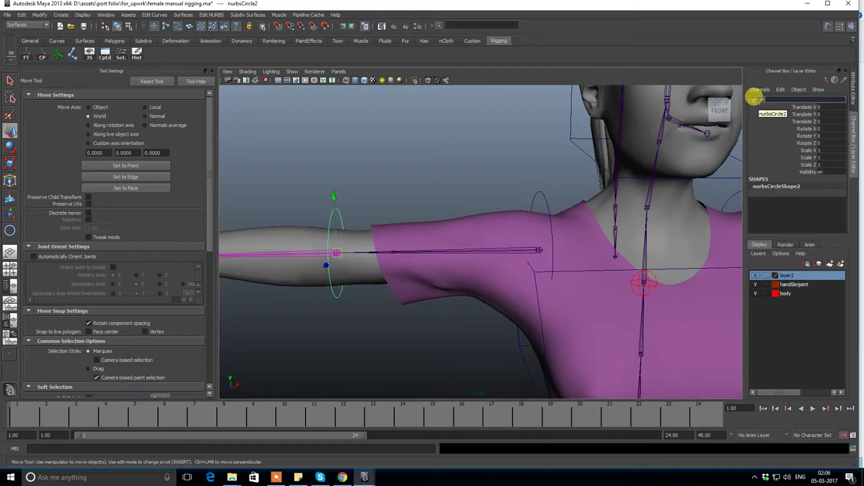
pyautogui.press('Return')
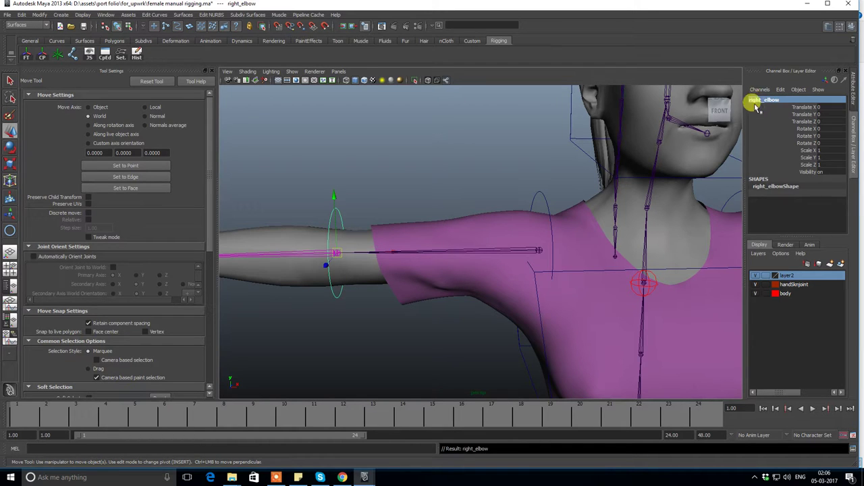
pyautogui.keyDown('alt'); pyautogui.moveTo(587, 234); pyautogui.dragTo(398, 266, button='middle'); pyautogui.keyUp('alt')
pyautogui.click(370, 272)
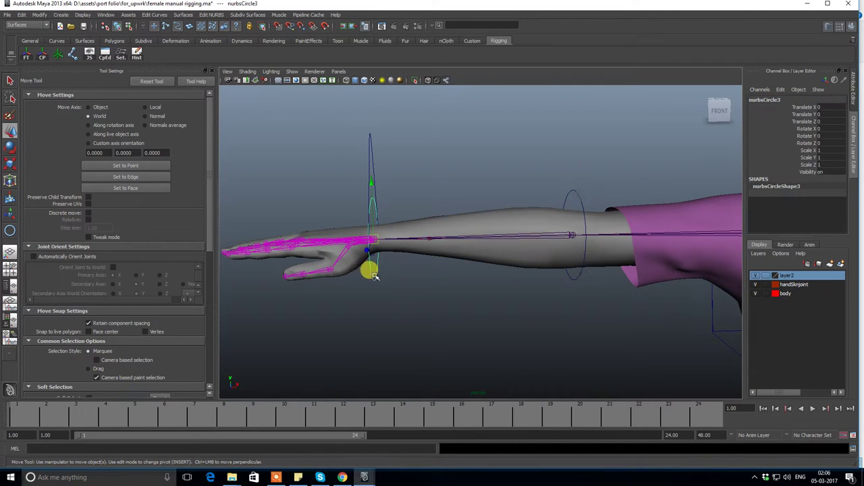
pyautogui.doubleClick(769, 99)
pyautogui.write('right wrist')
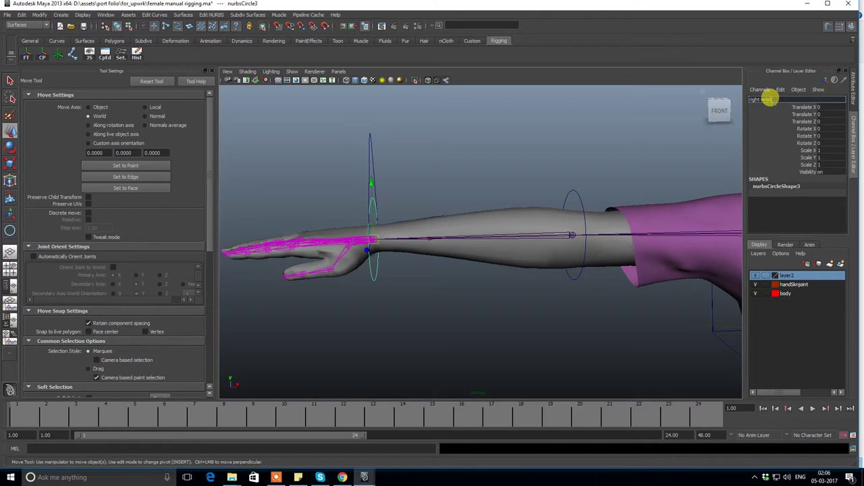
pyautogui.press('Return')
# Pull back to a full front view of the rig and select the left foot control.
pyautogui.click(471, 126)
pyautogui.moveTo(471, 126)
pyautogui.keyDown('alt'); pyautogui.mouseDown()
pyautogui.moveTo(520, 179)
pyautogui.moveTo(524, 164)
pyautogui.mouseUp(); pyautogui.keyUp('alt')
pyautogui.moveTo(524, 164)
pyautogui.keyDown('alt'); pyautogui.mouseDown(button='right')
pyautogui.moveTo(507, 245)
pyautogui.moveTo(534, 226)
pyautogui.moveTo(398, 222)
pyautogui.moveTo(547, 264)
pyautogui.mouseUp(button='right'); pyautogui.keyUp('alt')
pyautogui.moveTo(548, 264)
pyautogui.keyDown('alt'); pyautogui.mouseDown()
pyautogui.moveTo(553, 359)
pyautogui.moveTo(421, 337)
pyautogui.mouseUp(); pyautogui.keyUp('alt')
pyautogui.click(537, 344)
# Select the box controller around the head (curve9) and rename it to a head name in the Channel Box.
pyautogui.click(421, 338)
pyautogui.moveTo(448, 309); pyautogui.dragTo(427, 282)
pyautogui.click(399, 241)
pyautogui.keyDown('alt'); pyautogui.moveTo(399, 241); pyautogui.dragTo(432, 285); pyautogui.keyUp('alt')
pyautogui.keyDown('alt'); pyautogui.moveTo(432, 286); pyautogui.dragTo(442, 250, button='right'); pyautogui.keyUp('alt')
pyautogui.keyDown('alt'); pyautogui.moveTo(441, 251); pyautogui.dragTo(491, 279); pyautogui.keyUp('alt')
pyautogui.keyDown('alt'); pyautogui.moveTo(492, 280); pyautogui.dragTo(488, 308, button='right'); pyautogui.keyUp('alt')
pyautogui.keyDown('alt'); pyautogui.moveTo(488, 308); pyautogui.dragTo(484, 168); pyautogui.keyUp('alt')
pyautogui.click(484, 169)
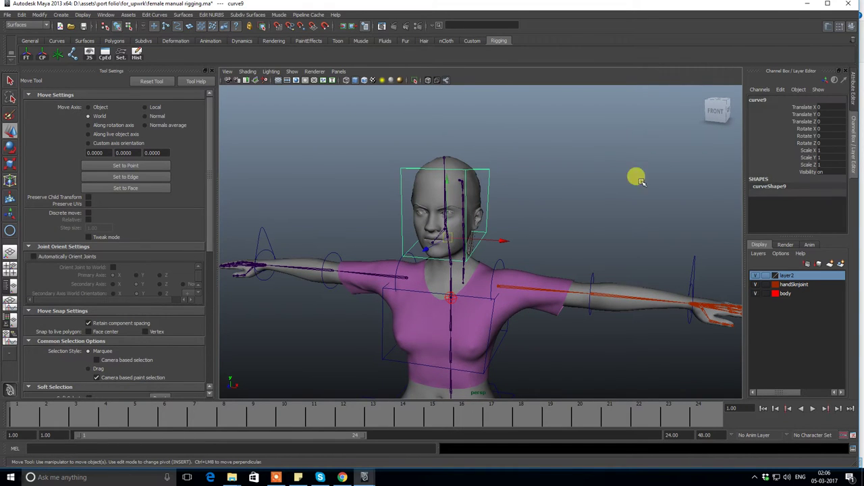
pyautogui.doubleClick(764, 100)
pyautogui.write('head')
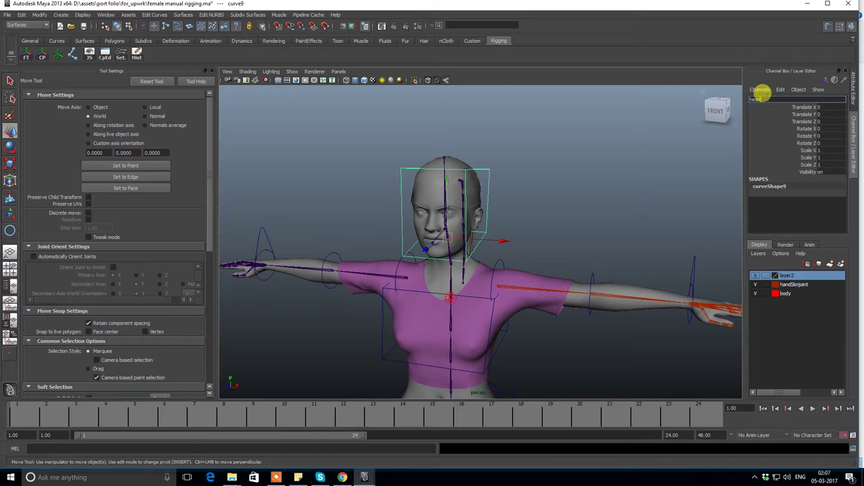
pyautogui.press('Return')
# Orbit around the character to inspect the side, neck and ponytail, and front views.
pyautogui.click(600, 202)
pyautogui.moveTo(600, 202)
pyautogui.keyDown('alt'); pyautogui.mouseDown()
pyautogui.moveTo(447, 201)
pyautogui.moveTo(432, 209)
pyautogui.moveTo(550, 180)
pyautogui.moveTo(574, 199)
pyautogui.moveTo(620, 208)
pyautogui.moveTo(585, 193)
pyautogui.moveTo(424, 187)
pyautogui.moveTo(385, 202)
pyautogui.mouseUp(); pyautogui.keyUp('alt')
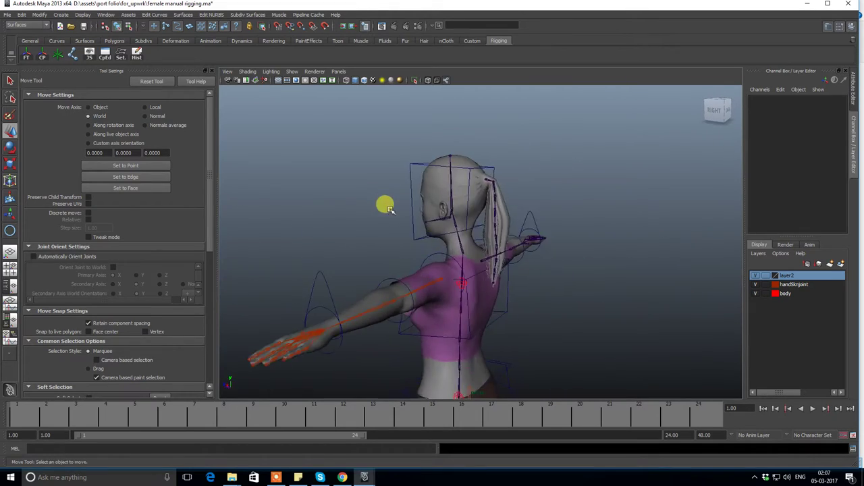
pyautogui.keyDown('alt'); pyautogui.moveTo(386, 202); pyautogui.dragTo(610, 395, button='right'); pyautogui.keyUp('alt')
pyautogui.moveTo(610, 397)
pyautogui.keyDown('alt'); pyautogui.mouseDown()
pyautogui.moveTo(517, 253)
pyautogui.moveTo(376, 222)
pyautogui.moveTo(525, 228)
pyautogui.moveTo(511, 214)
pyautogui.moveTo(556, 207)
pyautogui.moveTo(464, 217)
pyautogui.moveTo(489, 206)
pyautogui.moveTo(475, 212)
pyautogui.moveTo(278, 120)
pyautogui.mouseUp(); pyautogui.keyUp('alt')
pyautogui.moveTo(278, 120)
pyautogui.keyDown('alt'); pyautogui.mouseDown(button='right')
pyautogui.moveTo(398, 226)
pyautogui.moveTo(463, 247)
pyautogui.moveTo(511, 294)
pyautogui.mouseUp(button='right'); pyautogui.keyUp('alt')
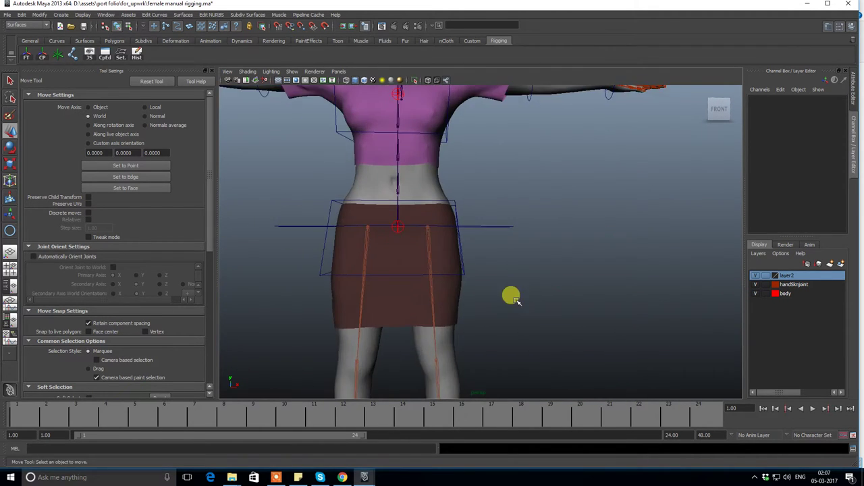
# Zoom in on the legs and select the left foot control to check it.
pyautogui.keyDown('alt'); pyautogui.moveTo(511, 295); pyautogui.dragTo(530, 152, button='middle'); pyautogui.keyUp('alt')
pyautogui.keyDown('alt'); pyautogui.moveTo(528, 150); pyautogui.dragTo(492, 199, button='right'); pyautogui.keyUp('alt')
pyautogui.moveTo(492, 198)
pyautogui.keyDown('alt'); pyautogui.mouseDown()
pyautogui.moveTo(488, 234)
pyautogui.moveTo(515, 241)
pyautogui.moveTo(490, 292)
pyautogui.moveTo(544, 289)
pyautogui.mouseUp(); pyautogui.keyUp('alt')
pyautogui.moveTo(518, 234)
pyautogui.keyDown('alt'); pyautogui.mouseDown(button='right')
pyautogui.moveTo(499, 295)
pyautogui.moveTo(485, 258)
pyautogui.mouseUp(button='right'); pyautogui.keyUp('alt')
pyautogui.click(511, 312)
pyautogui.scroll(-5, 483, 265)
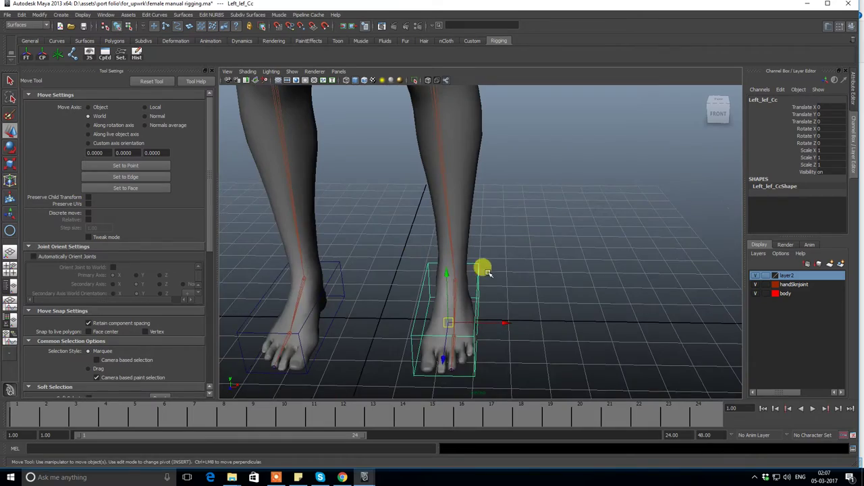
pyautogui.scroll(-3, 542, 243)
pyautogui.moveTo(542, 243)
pyautogui.keyDown('alt'); pyautogui.mouseDown()
pyautogui.moveTo(434, 230)
pyautogui.moveTo(417, 252)
pyautogui.moveTo(497, 331)
pyautogui.moveTo(411, 212)
pyautogui.moveTo(318, 231)
pyautogui.moveTo(374, 231)
pyautogui.mouseUp(); pyautogui.keyUp('alt')
# Save the scene as female manual rigging.ma and review the whole character.
pyautogui.hotkey('ctrl', 's')
pyautogui.moveTo(488, 260)
pyautogui.keyDown('alt'); pyautogui.mouseDown()
pyautogui.moveTo(463, 199)
pyautogui.moveTo(463, 279)
pyautogui.mouseUp(); pyautogui.keyUp('alt')
pyautogui.keyDown('alt'); pyautogui.moveTo(463, 279); pyautogui.dragTo(515, 227, button='right'); pyautogui.keyUp('alt')
pyautogui.keyDown('alt'); pyautogui.moveTo(515, 227); pyautogui.dragTo(497, 303, button='middle'); pyautogui.keyUp('alt')
pyautogui.moveTo(497, 303)
pyautogui.keyDown('alt'); pyautogui.mouseDown()
pyautogui.moveTo(434, 285)
pyautogui.moveTo(503, 281)
pyautogui.mouseUp(); pyautogui.keyUp('alt')
pyautogui.moveTo(503, 282)
pyautogui.keyDown('alt'); pyautogui.mouseDown(button='right')
pyautogui.moveTo(457, 284)
pyautogui.moveTo(551, 263)
pyautogui.mouseUp(button='right'); pyautogui.keyUp('alt')
pyautogui.keyDown('alt'); pyautogui.moveTo(507, 299); pyautogui.dragTo(513, 233, button='middle'); pyautogui.keyUp('alt')
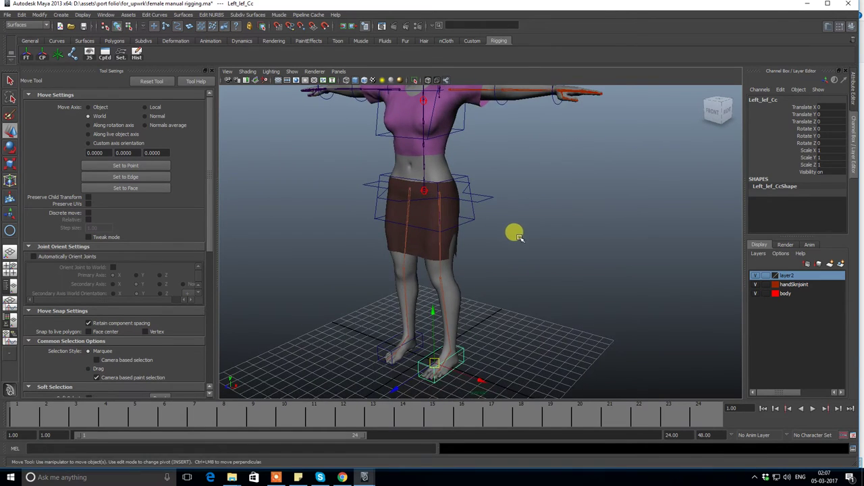
pyautogui.scroll(-1, 499, 237)
pyautogui.scroll(-1, 484, 242)
pyautogui.scroll(-1, 486, 246)
pyautogui.scroll(2, 499, 247)
pyautogui.scroll(1, 508, 249)
pyautogui.scroll(2, 493, 251)
pyautogui.scroll(1, 511, 268)
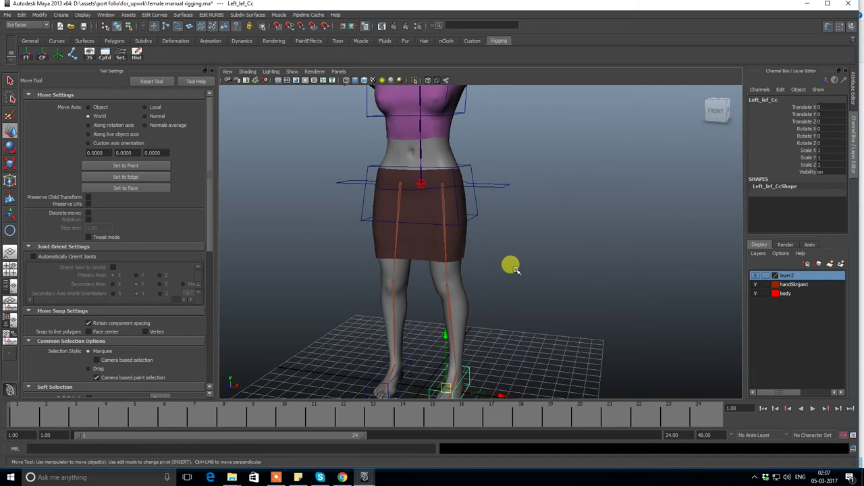